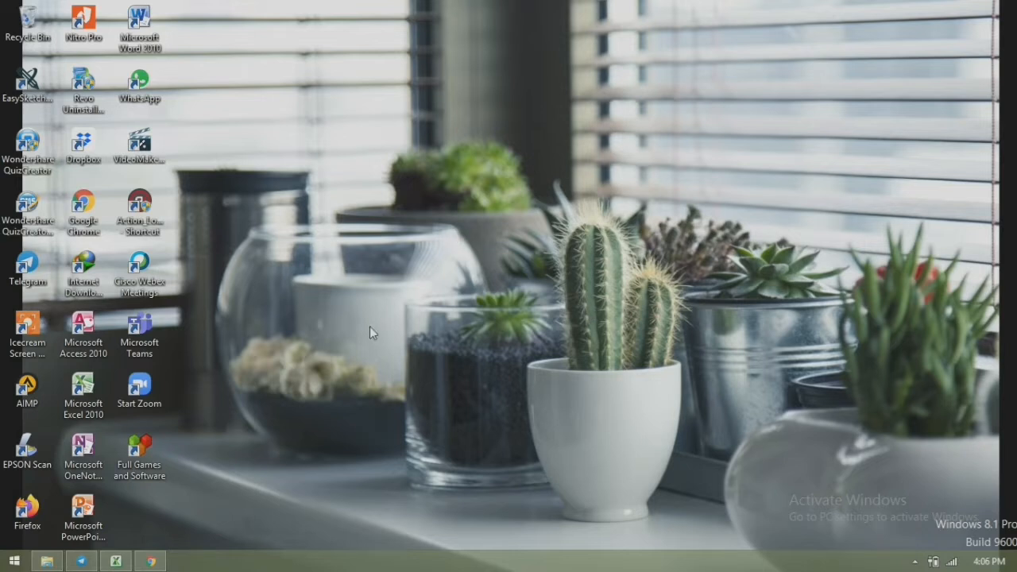
# - Bring Chrome back from the desktop and launch Google Classroom from the Google apps grid
pyautogui.click(151, 563)
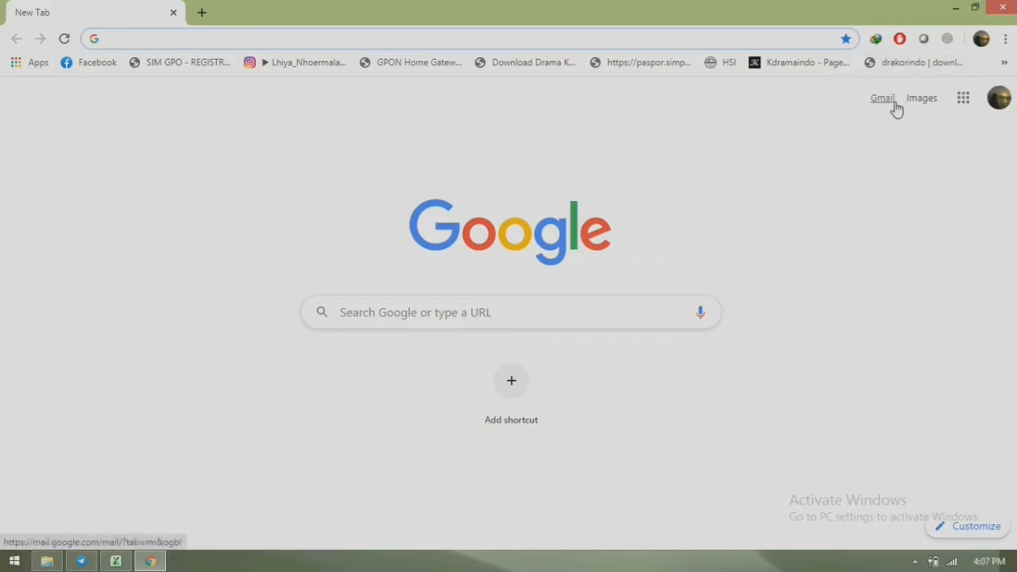
pyautogui.click(963, 106)
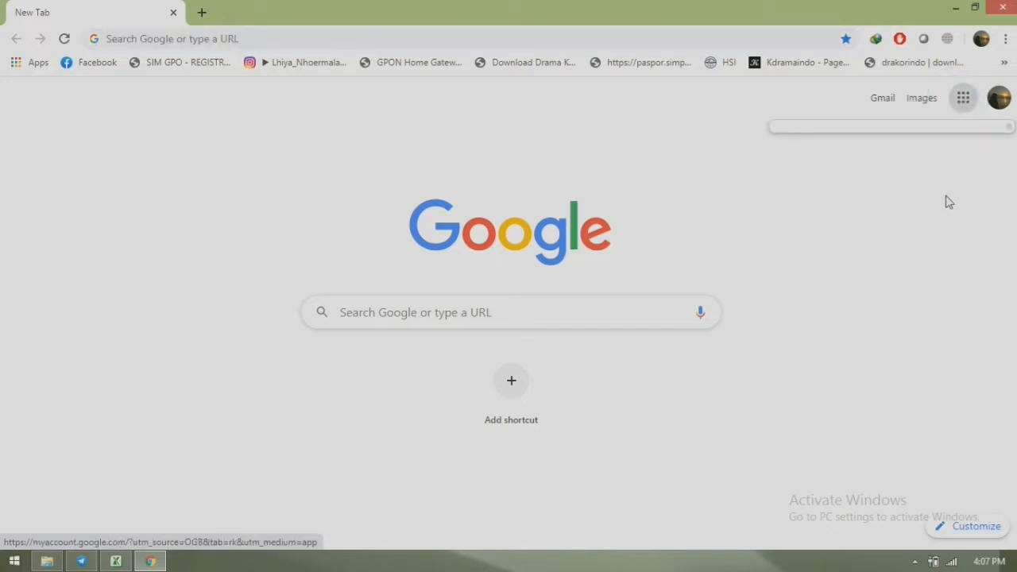
pyautogui.click(964, 101)
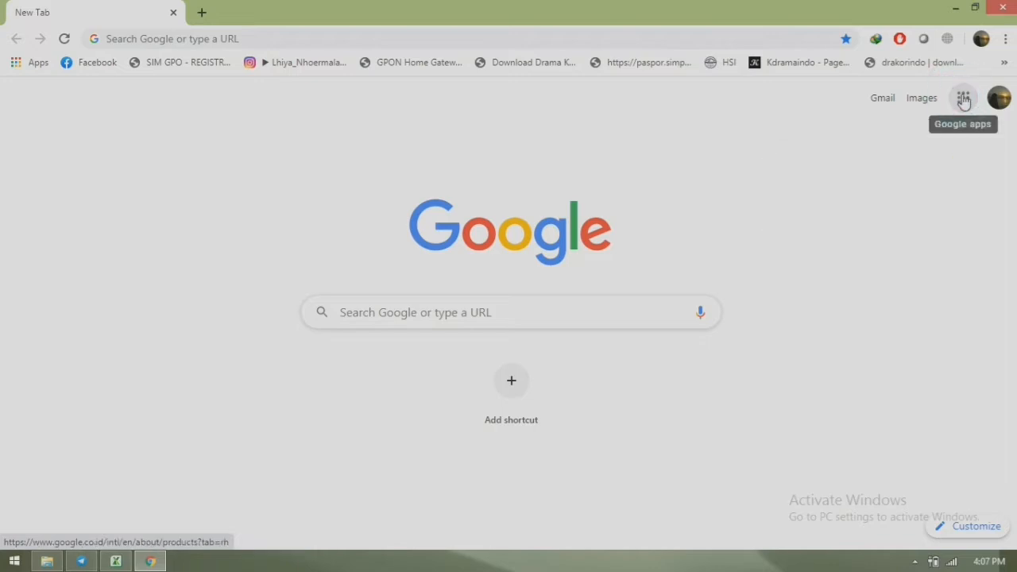
pyautogui.click(963, 104)
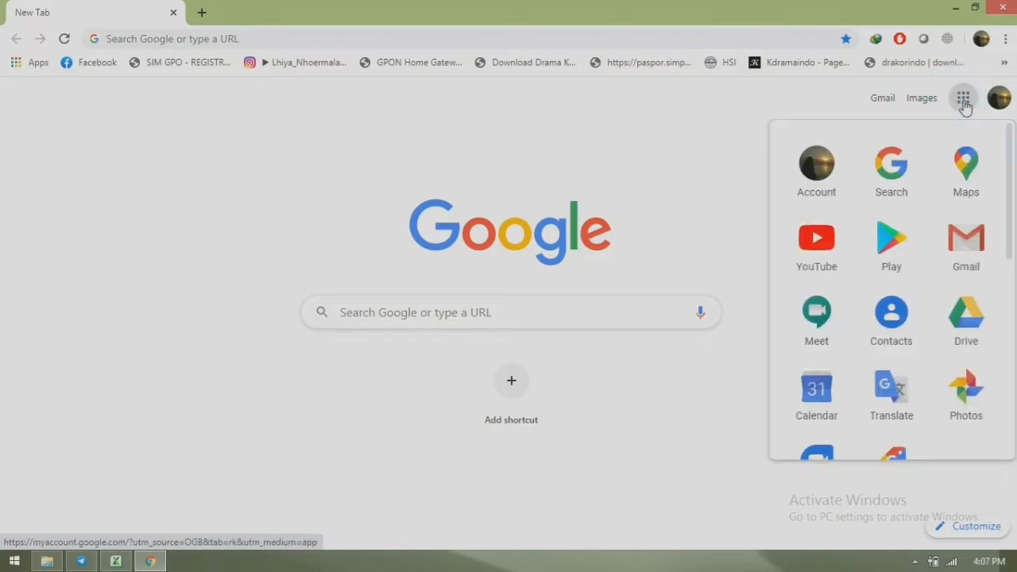
pyautogui.scroll(-1, 1011, 165)
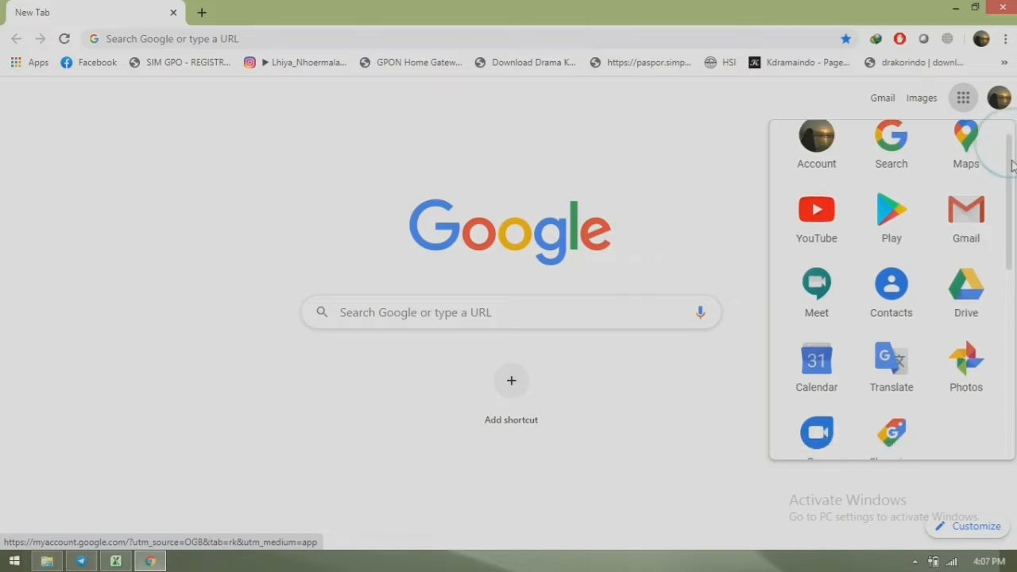
pyautogui.scroll(-1, 1011, 164)
pyautogui.scroll(1, 1006, 182)
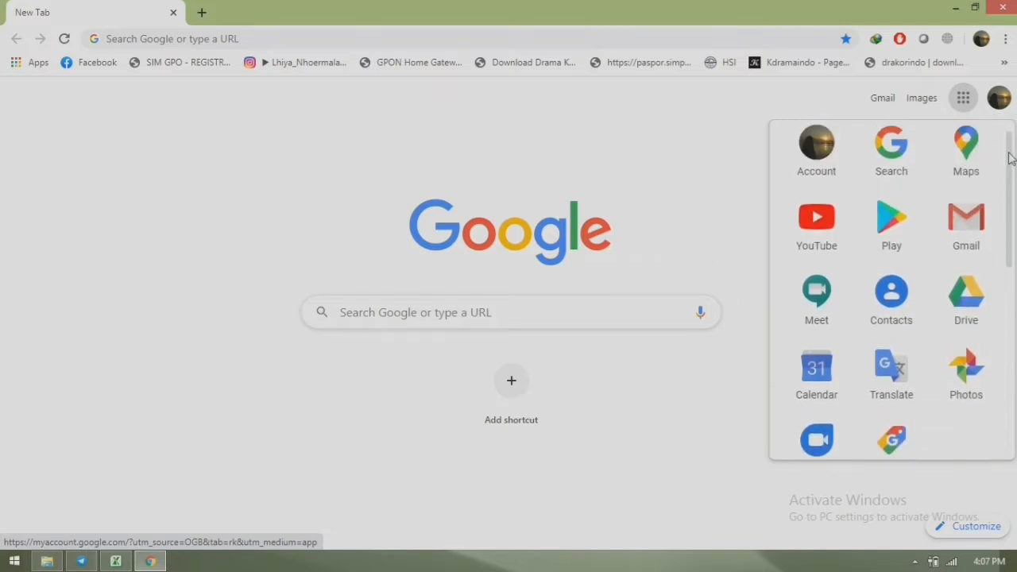
pyautogui.moveTo(1010, 158); pyautogui.dragTo(1007, 331)
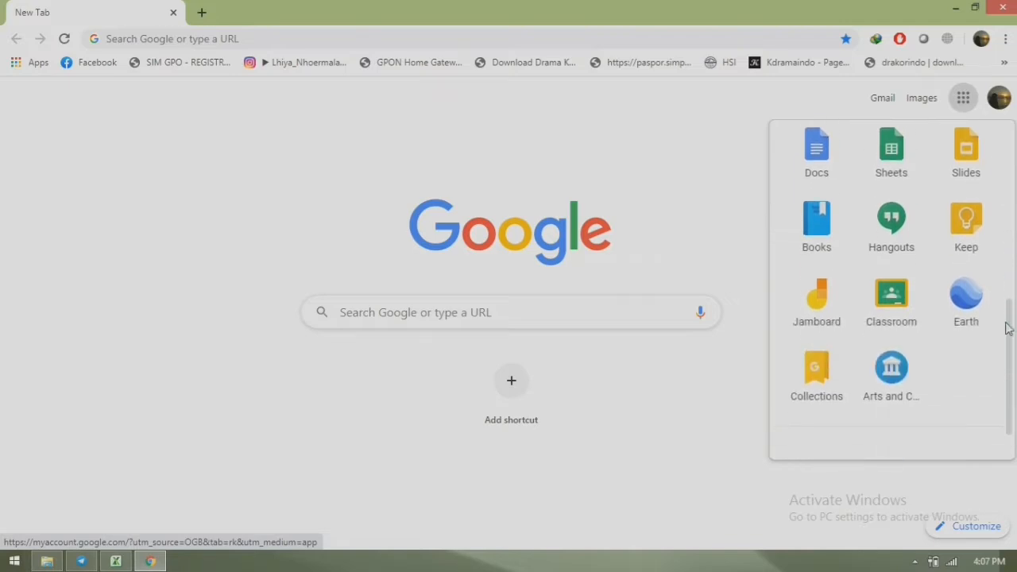
pyautogui.click(893, 306)
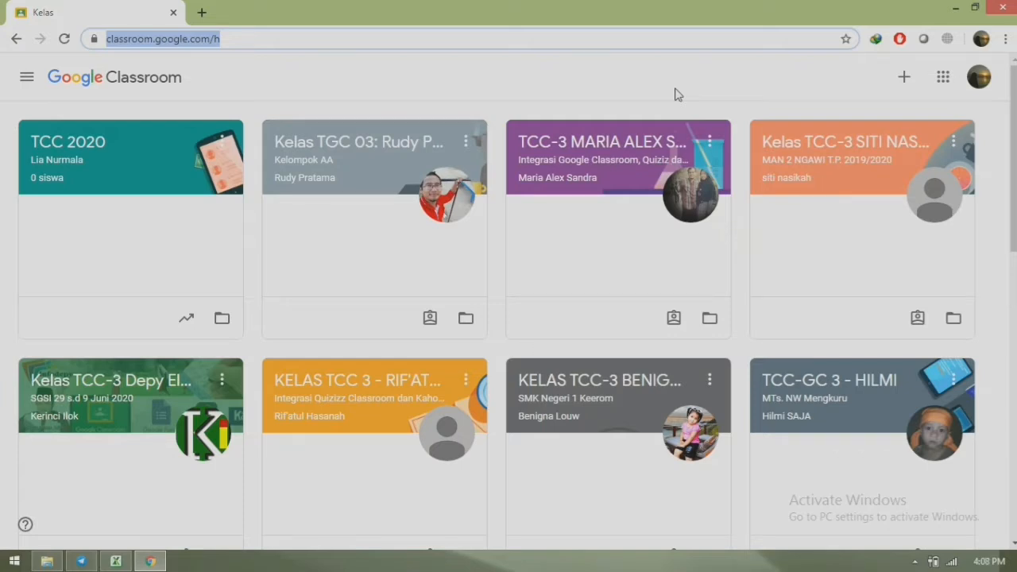
# - Choose Buat kelas from the + menu and accept the school-use notice to reach the class form
pyautogui.click(906, 80)
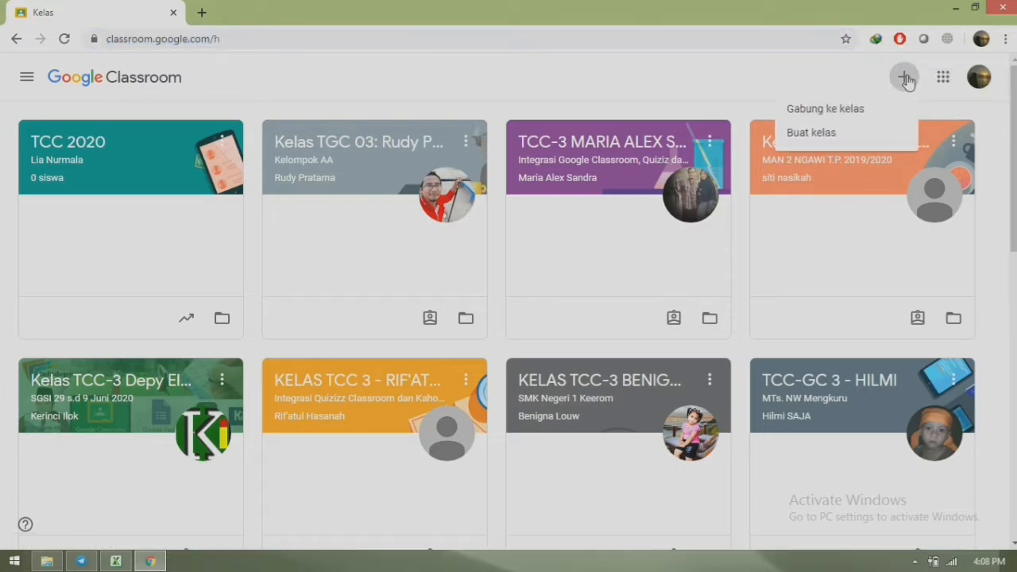
pyautogui.click(818, 140)
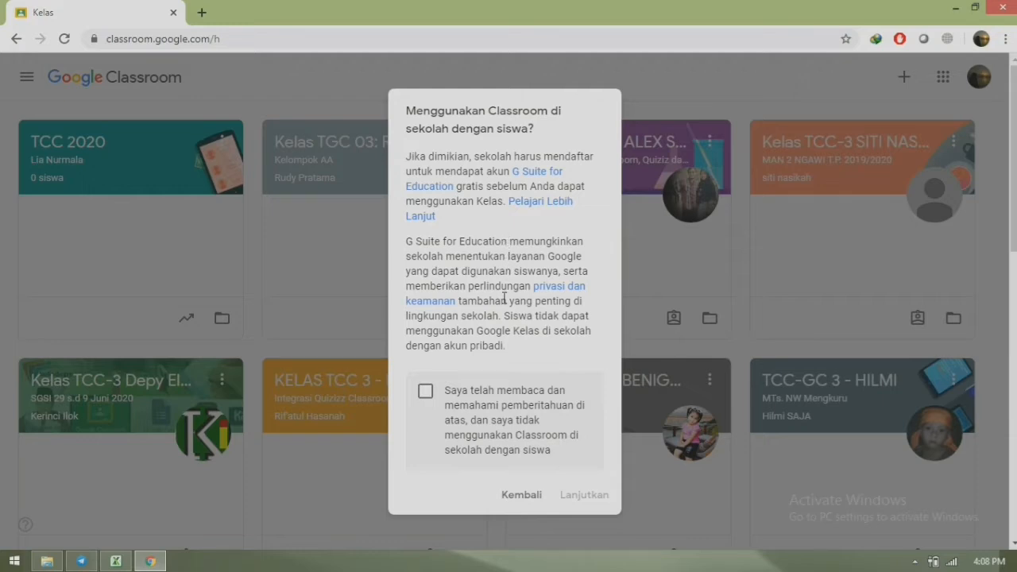
pyautogui.click(427, 398)
pyautogui.click(581, 496)
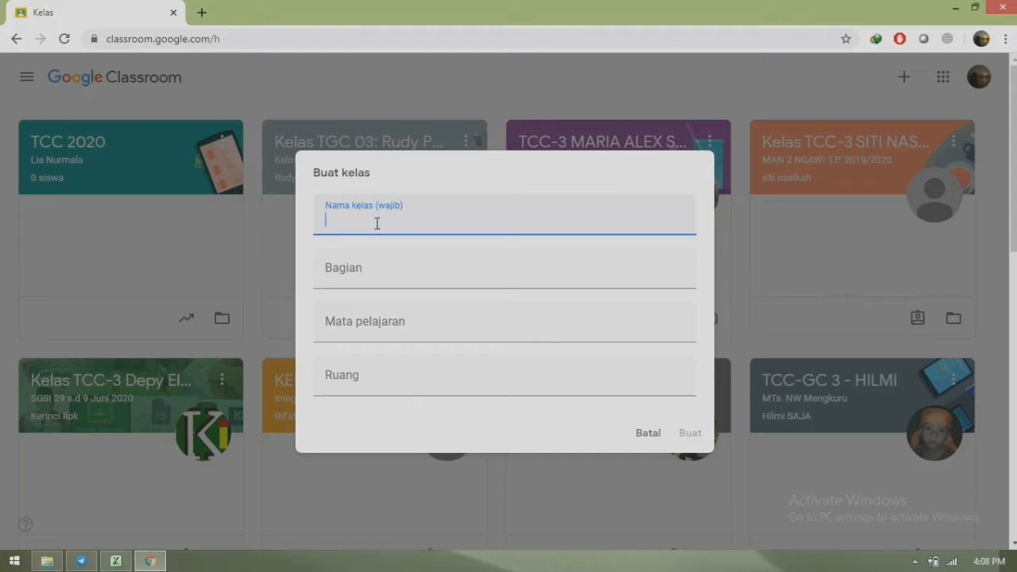
# - Create class 'Bahasa Inggris' with the teacher's name as section, subject Bahasa Inggris, room X Mipa
pyautogui.write('Bahasa Inggris')
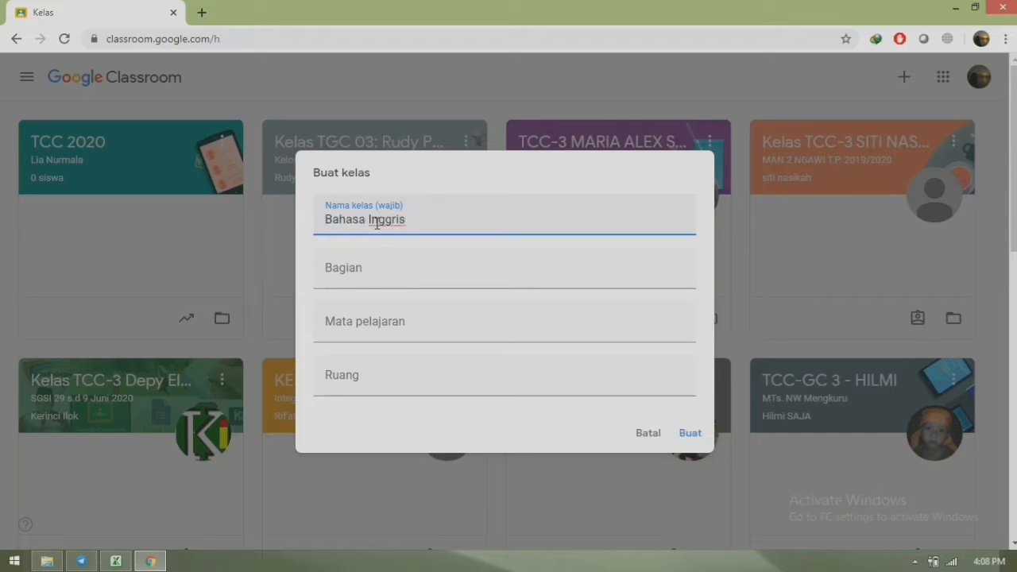
pyautogui.click(381, 275)
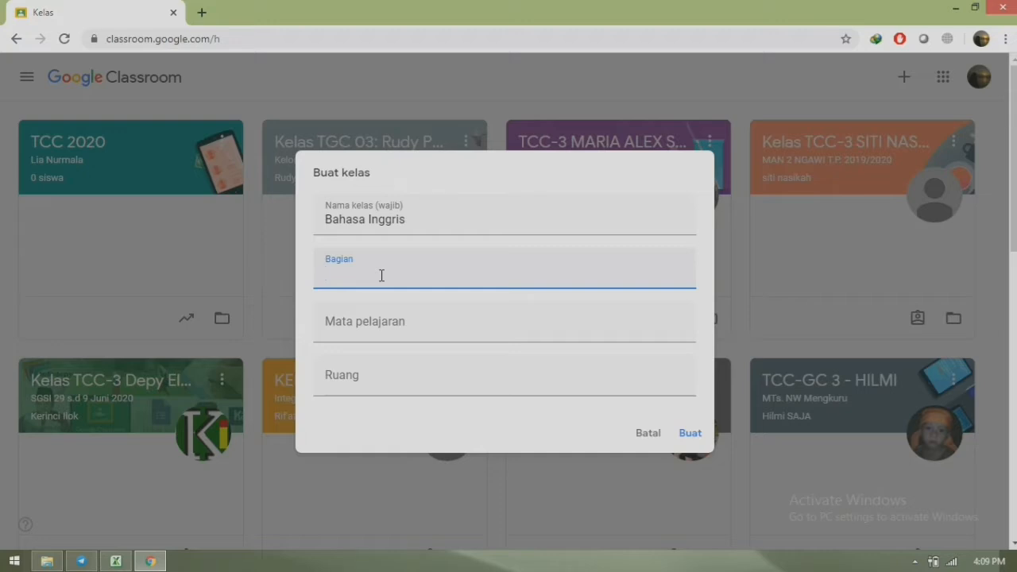
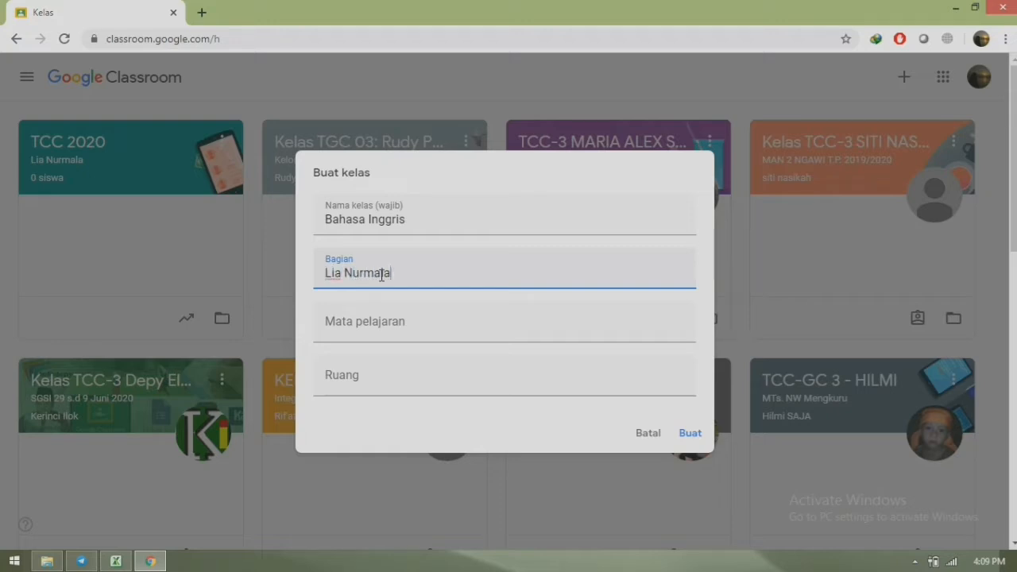
pyautogui.click(366, 326)
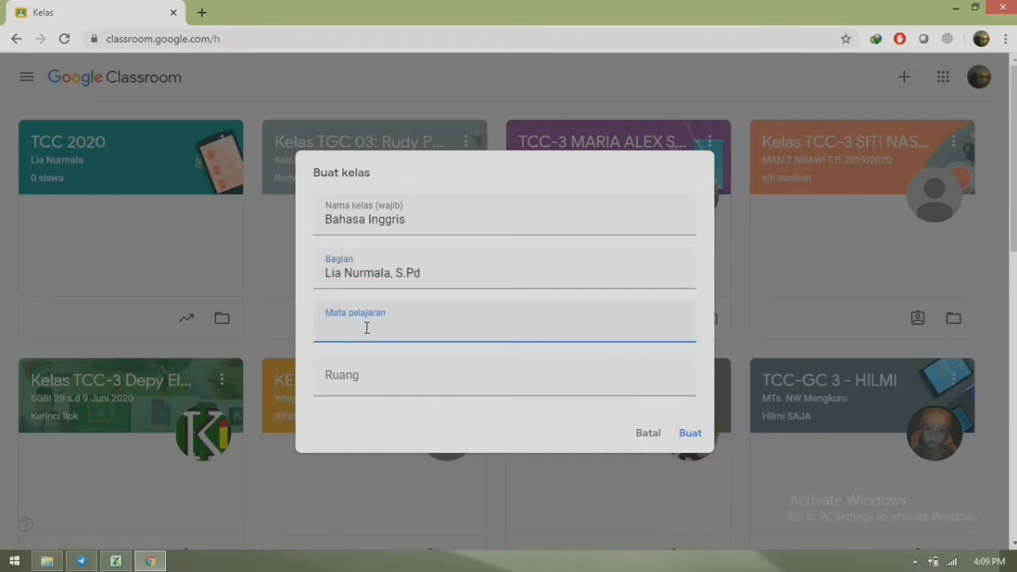
pyautogui.write('Bahasa Inggris')
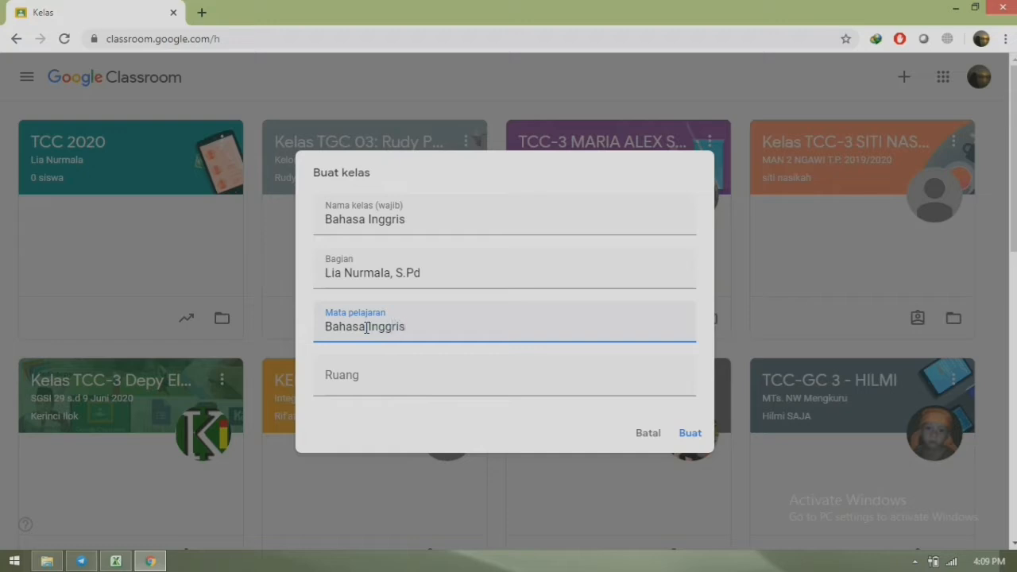
pyautogui.click(363, 387)
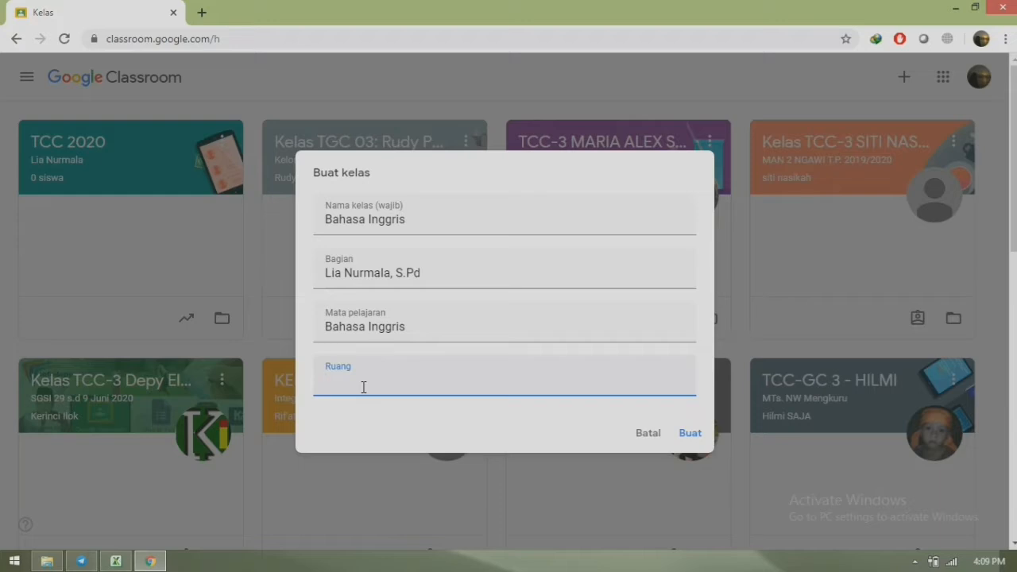
pyautogui.write('X Mipa')
pyautogui.click(691, 434)
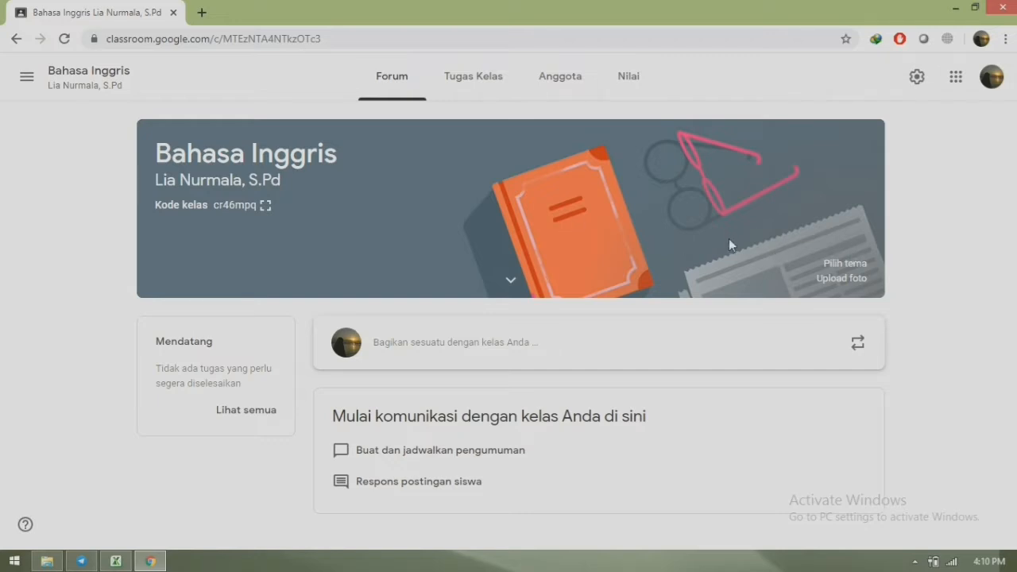
pyautogui.click(857, 271)
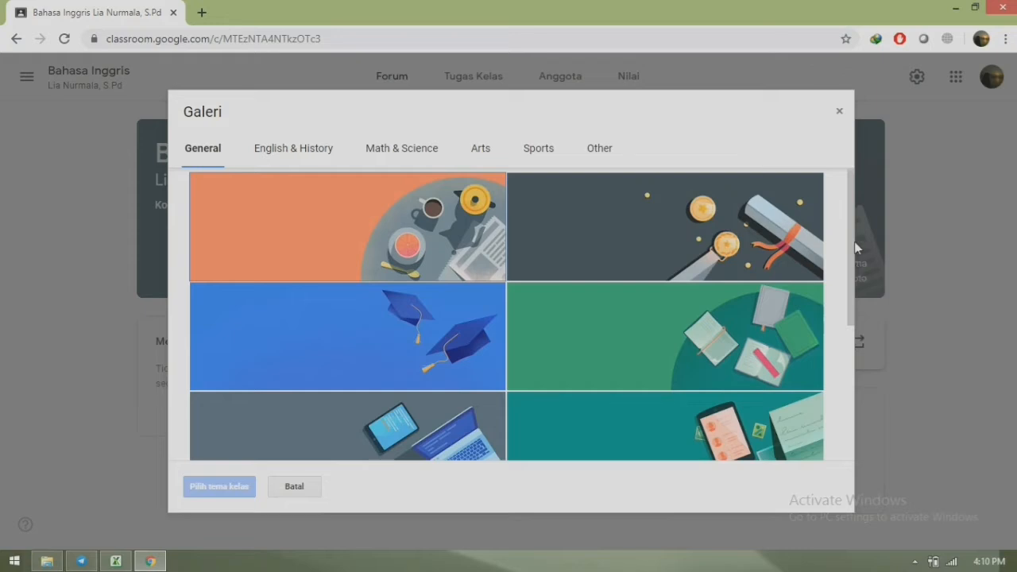
pyautogui.scroll(-1, 851, 266)
pyautogui.moveTo(850, 266); pyautogui.dragTo(851, 371)
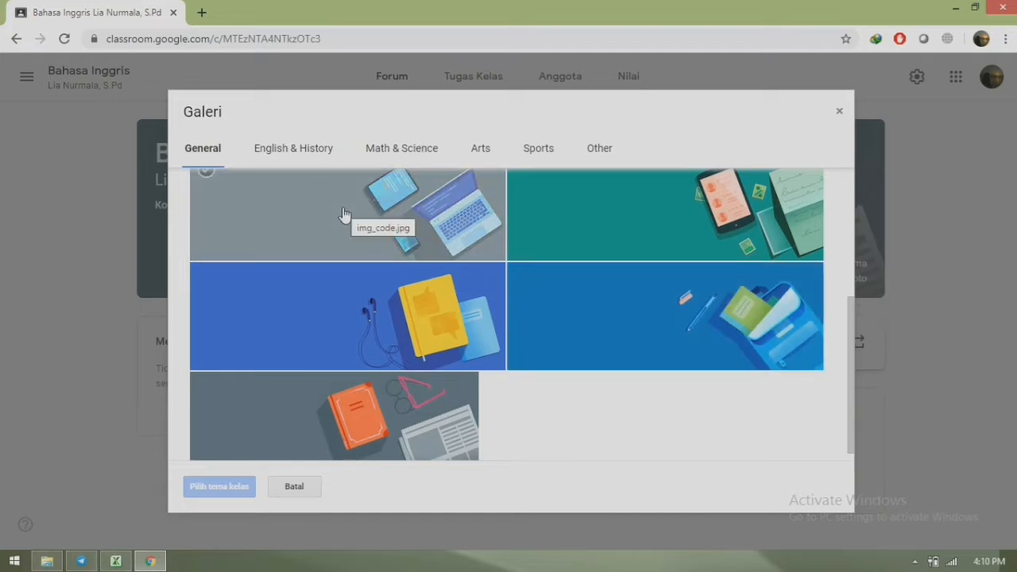
pyautogui.click(314, 151)
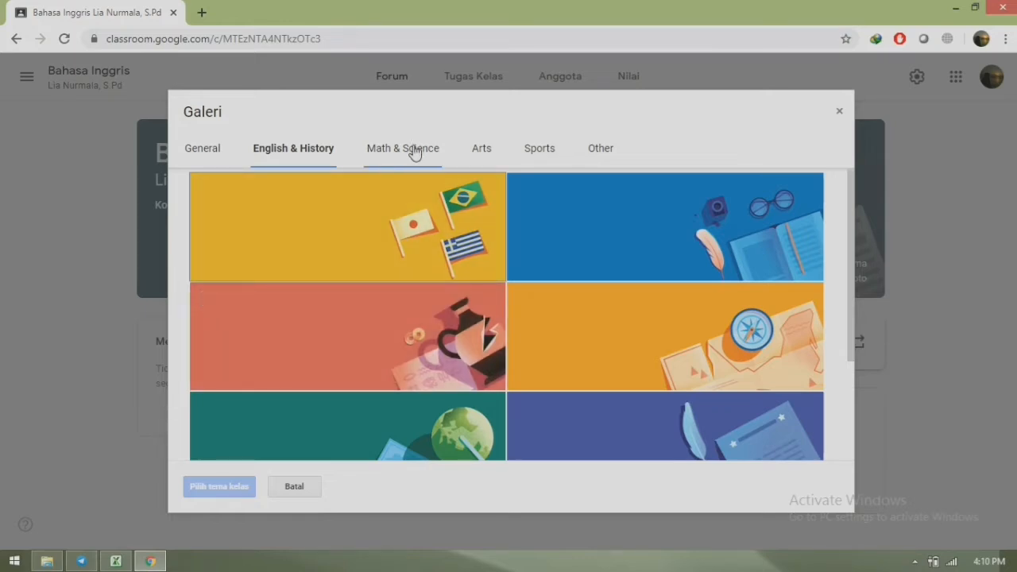
pyautogui.click(413, 151)
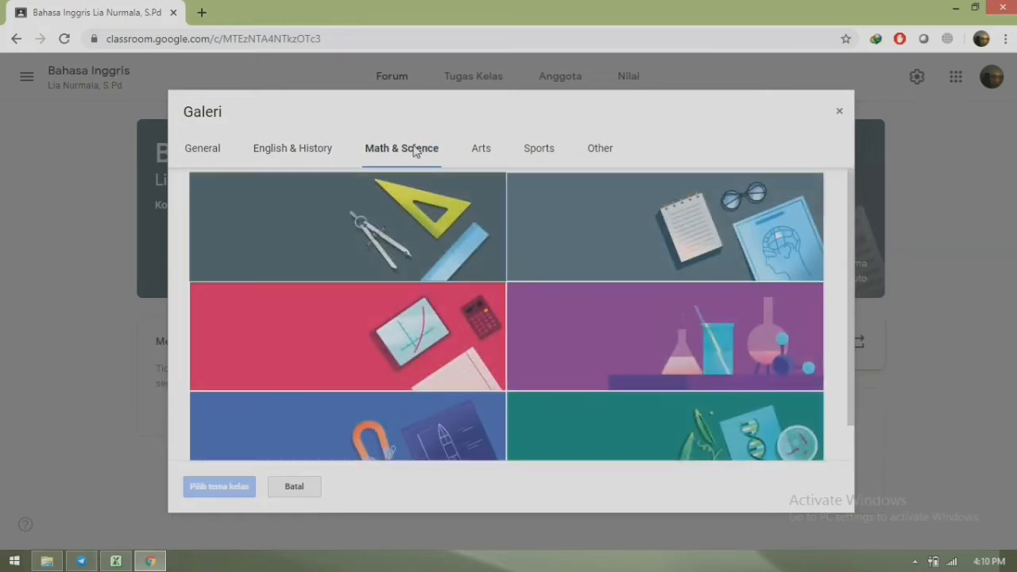
pyautogui.click(479, 151)
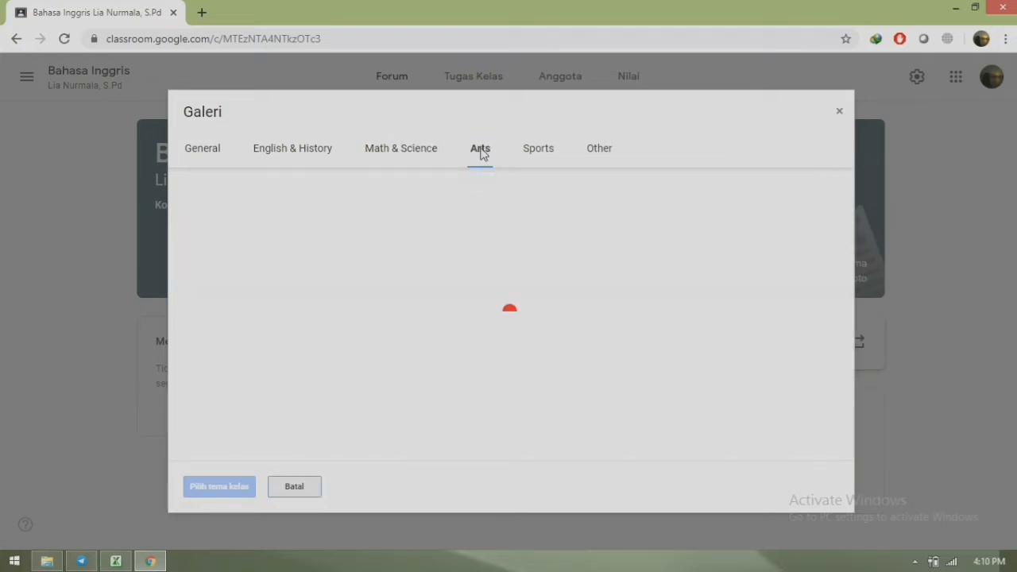
pyautogui.click(535, 156)
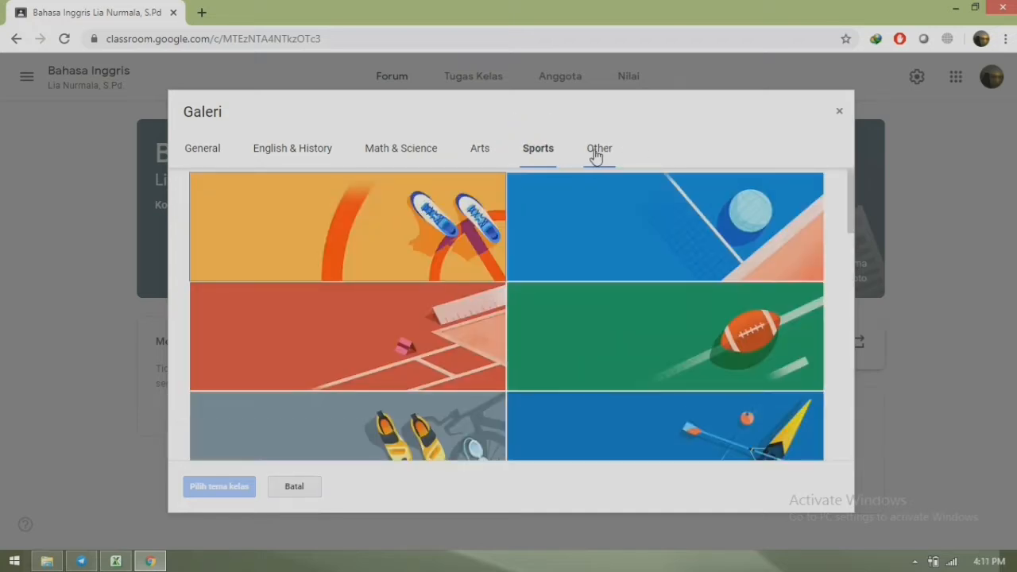
pyautogui.click(597, 155)
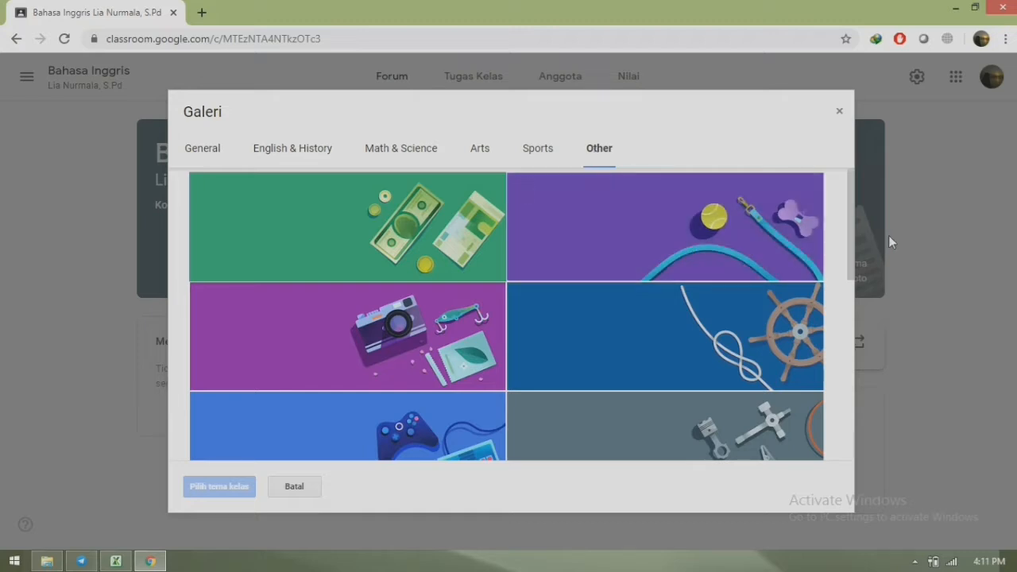
pyautogui.moveTo(851, 254); pyautogui.dragTo(848, 413)
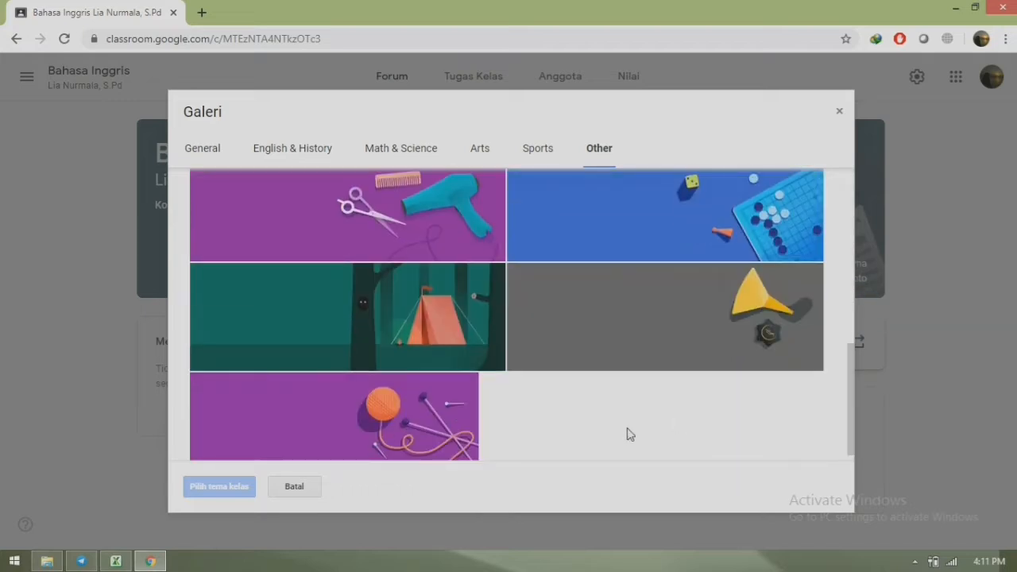
pyautogui.click(839, 116)
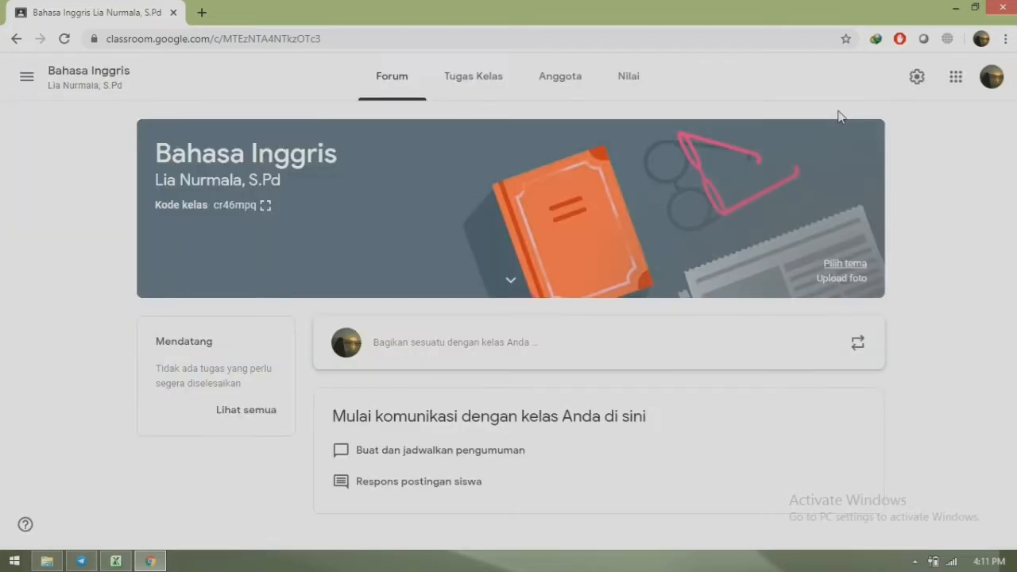
# - Upload english-2724442_1920.jpg from Downloads as a custom class banner photo
pyautogui.click(828, 280)
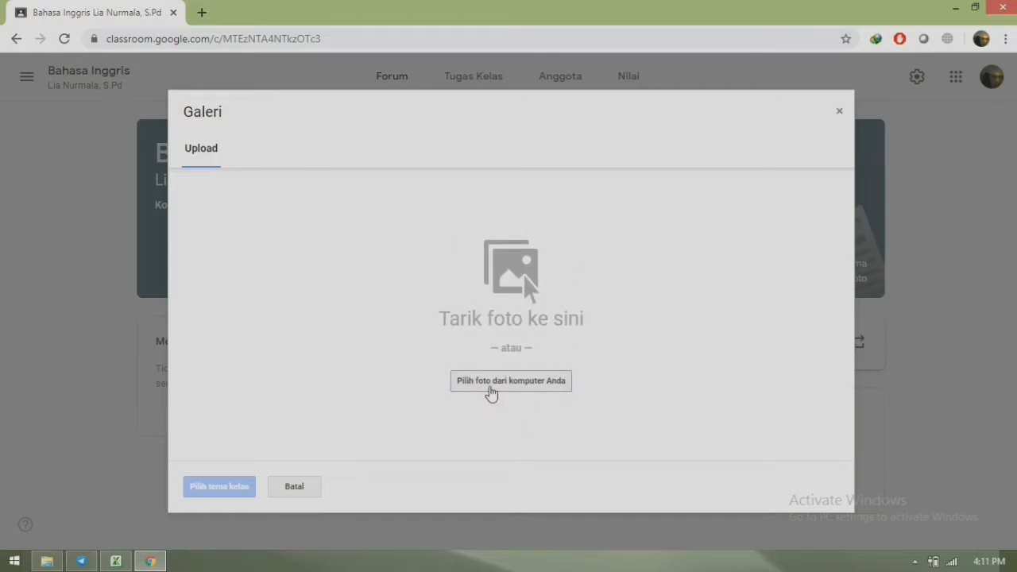
pyautogui.click(504, 382)
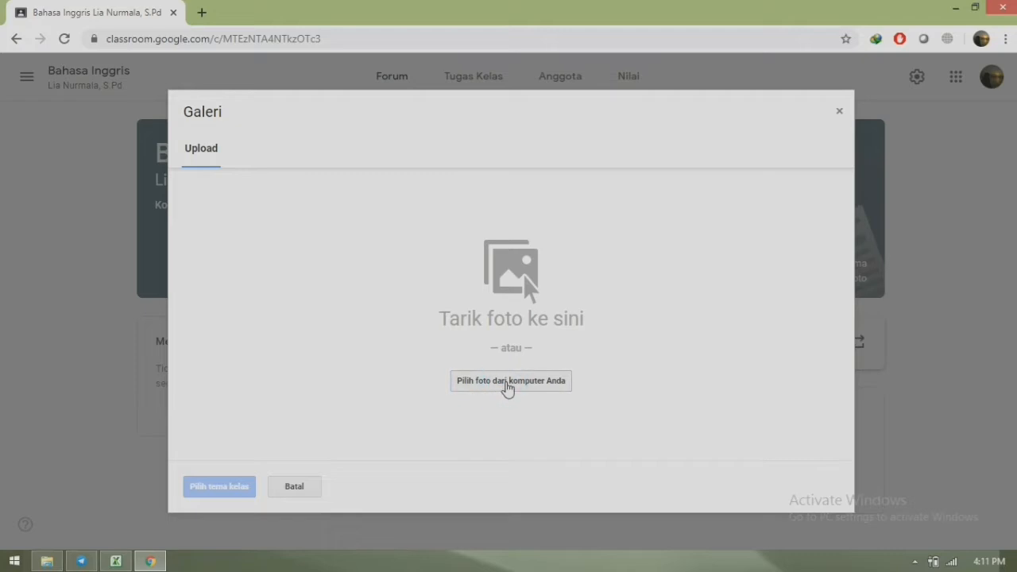
pyautogui.click(506, 382)
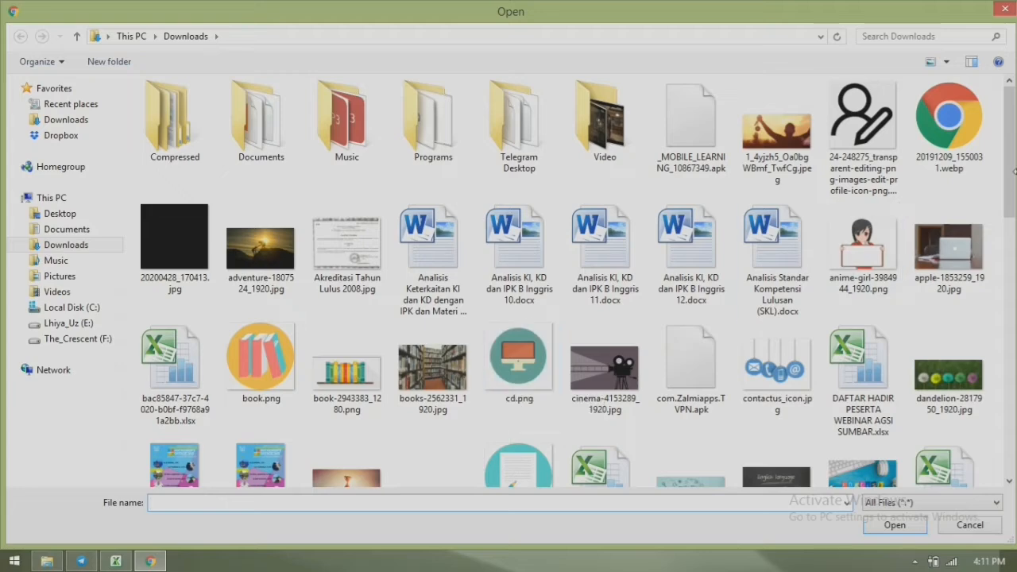
pyautogui.moveTo(1011, 169); pyautogui.dragTo(1014, 250)
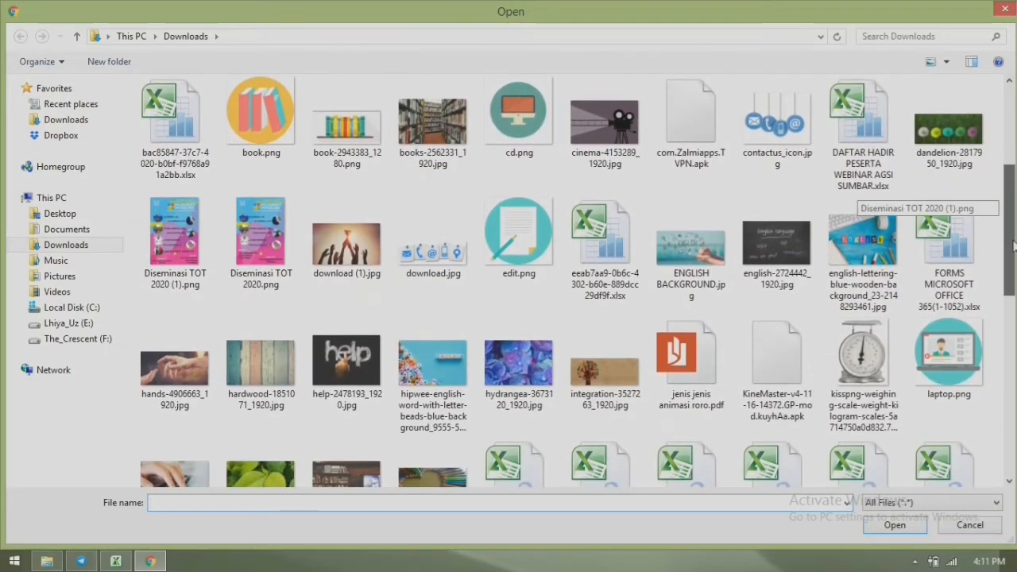
pyautogui.doubleClick(801, 249)
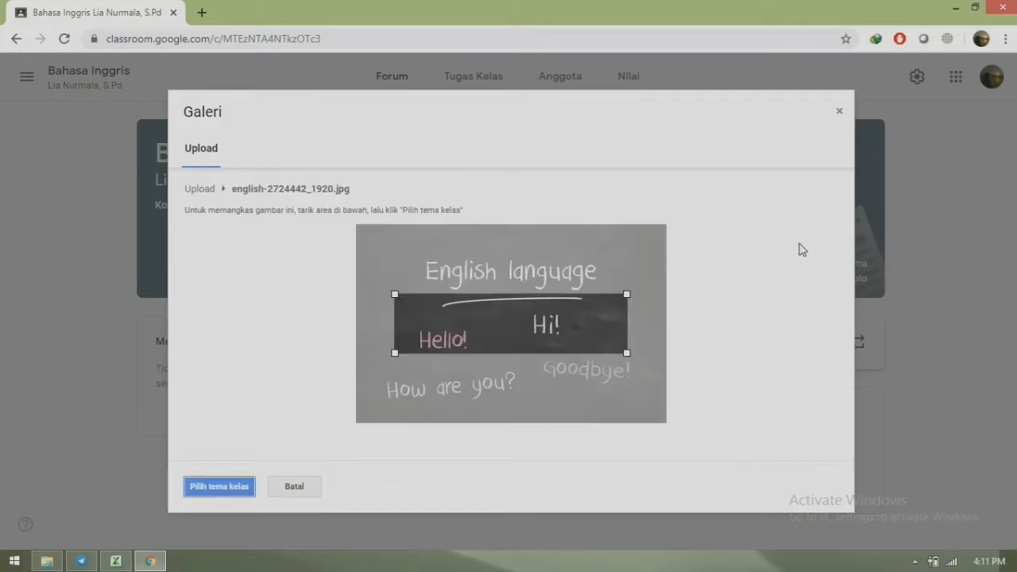
# - Frame the 'English language' chalkboard heading in the crop box and apply it with Pilih tema kelas
pyautogui.moveTo(561, 310); pyautogui.dragTo(565, 271)
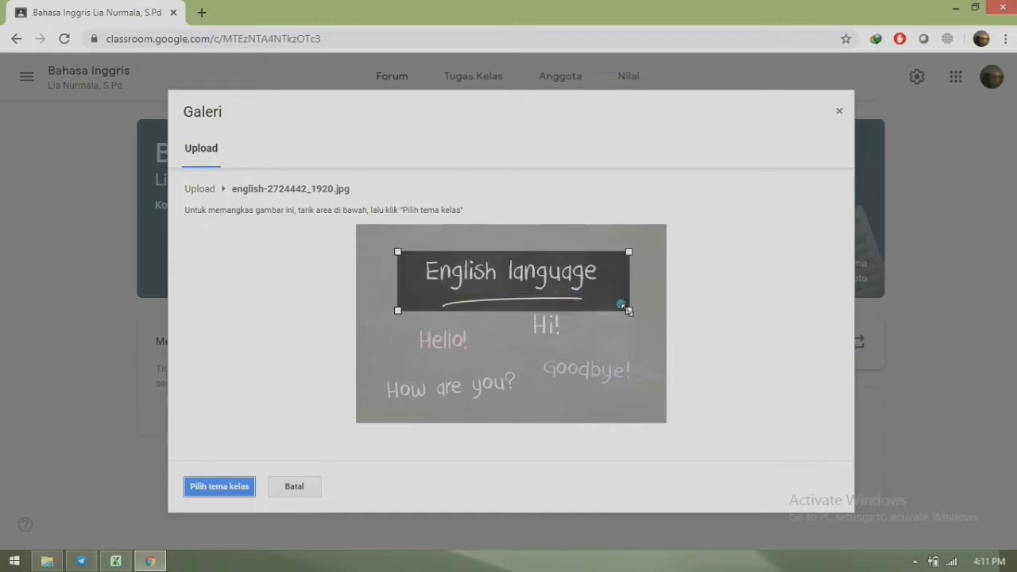
pyautogui.moveTo(626, 309); pyautogui.dragTo(650, 321)
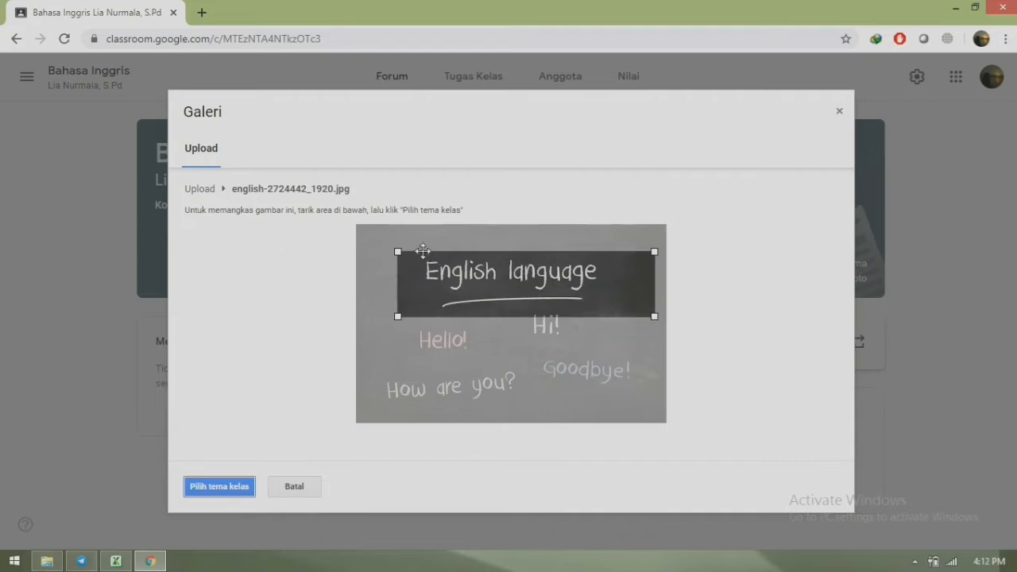
pyautogui.moveTo(397, 251); pyautogui.dragTo(359, 240)
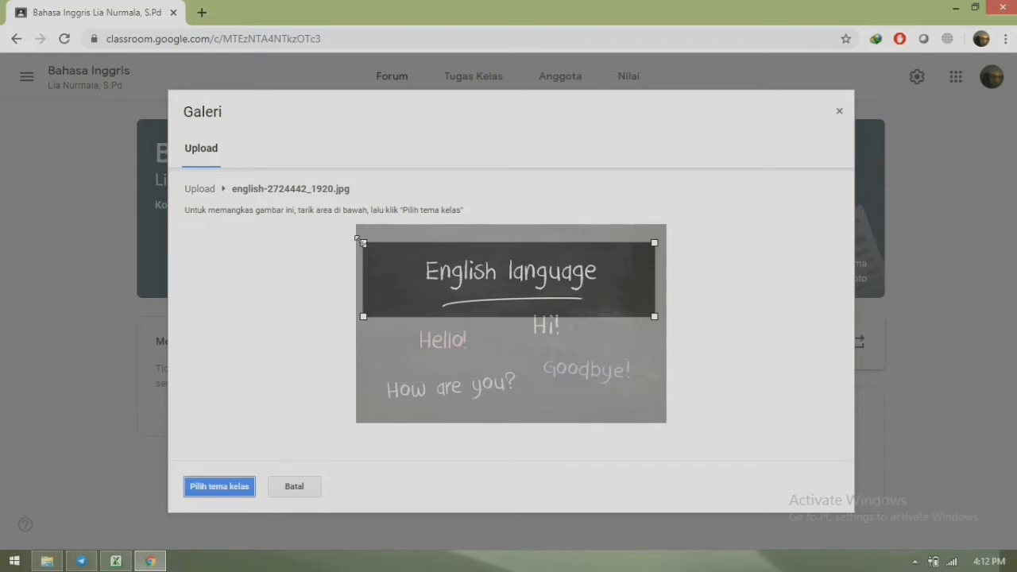
pyautogui.moveTo(473, 277); pyautogui.dragTo(474, 272)
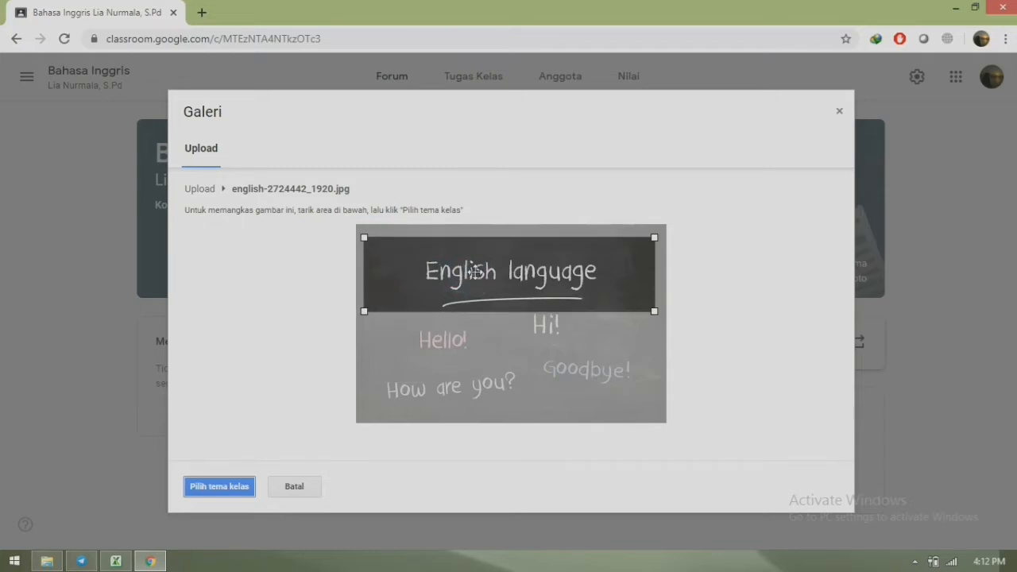
pyautogui.click(223, 489)
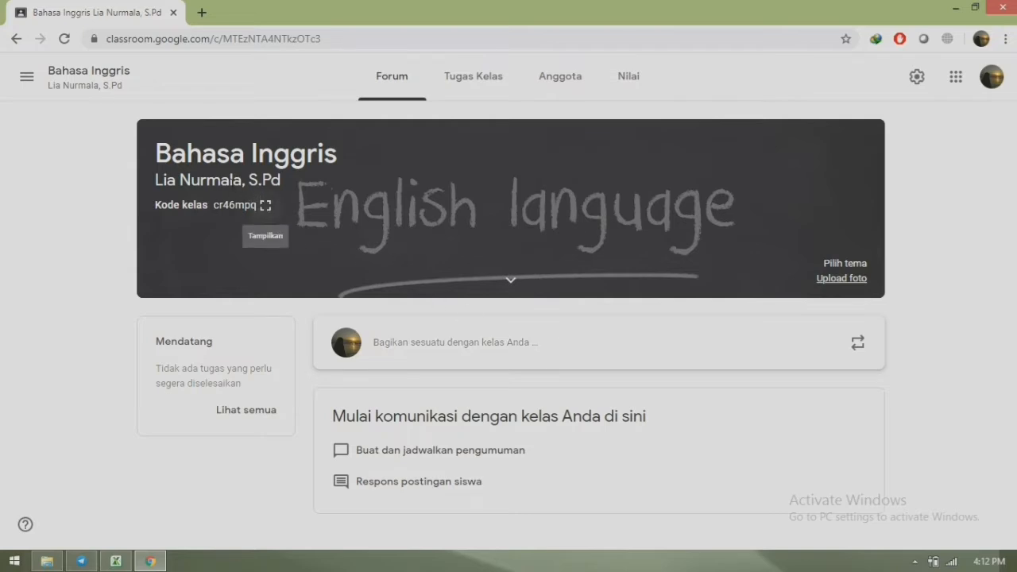
# - Show the Kode kelas class code in its enlarged full-size view
pyautogui.click(265, 205)
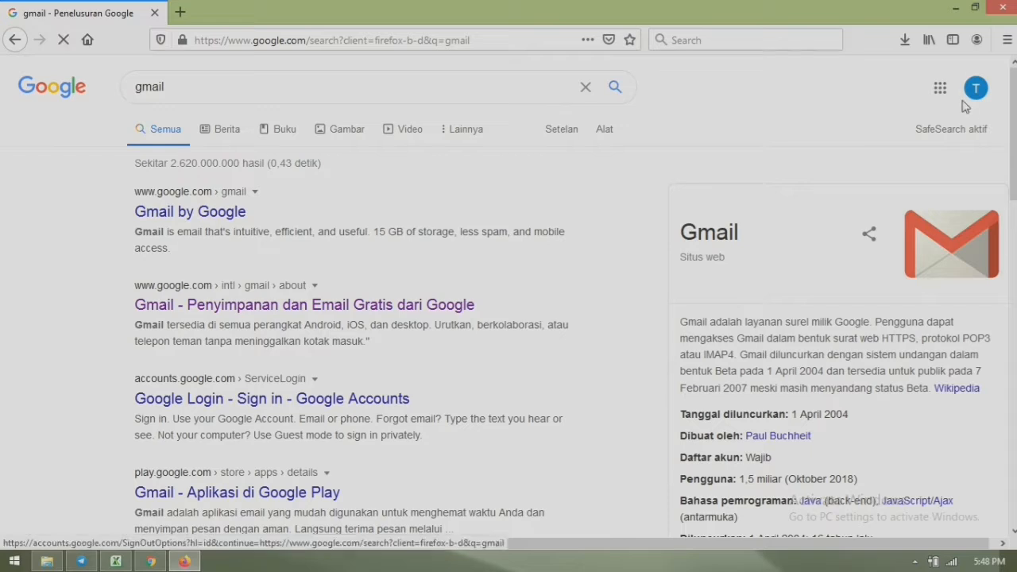
# - Go to the Google Classroom home page through the Google apps grid
pyautogui.click(940, 89)
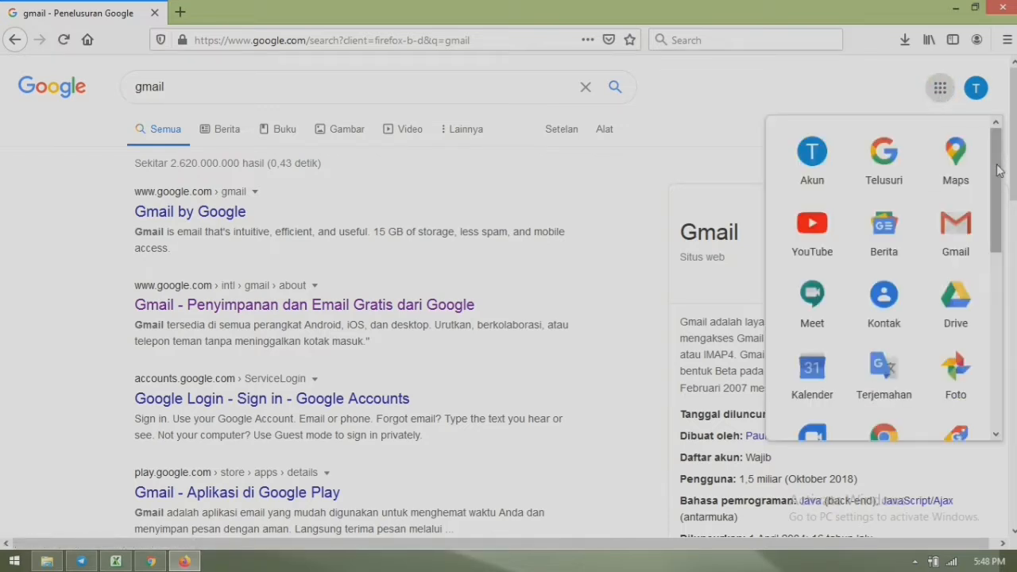
pyautogui.moveTo(999, 171); pyautogui.dragTo(993, 337)
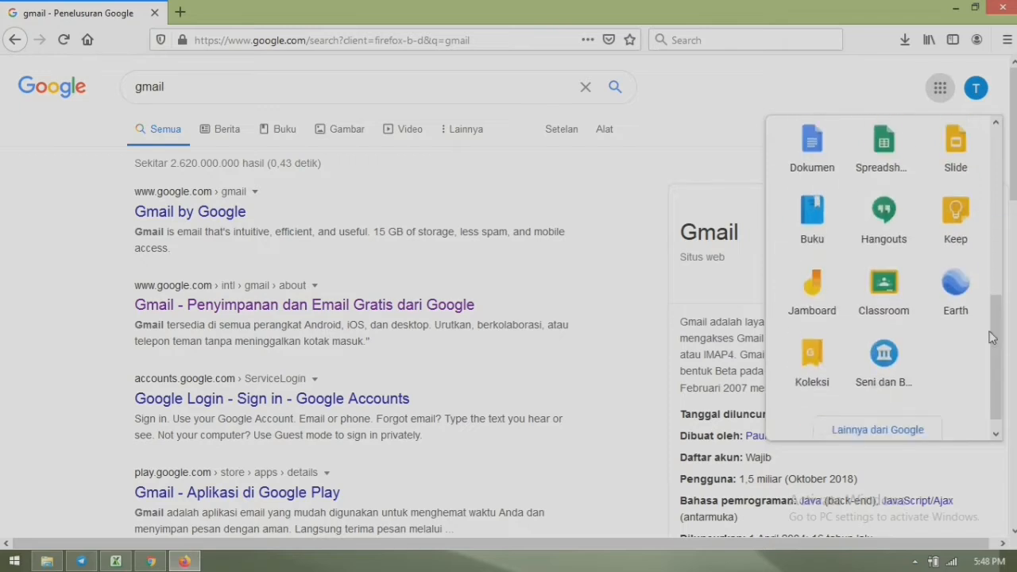
pyautogui.click(888, 286)
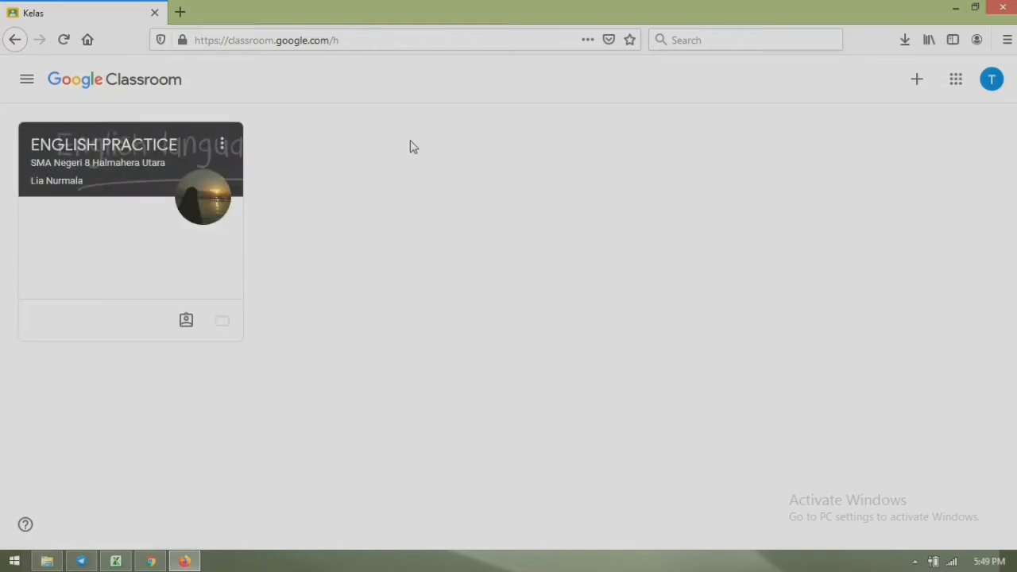
# - Join the class via Gabung ke kelas by pasting the teacher's class code
pyautogui.click(918, 83)
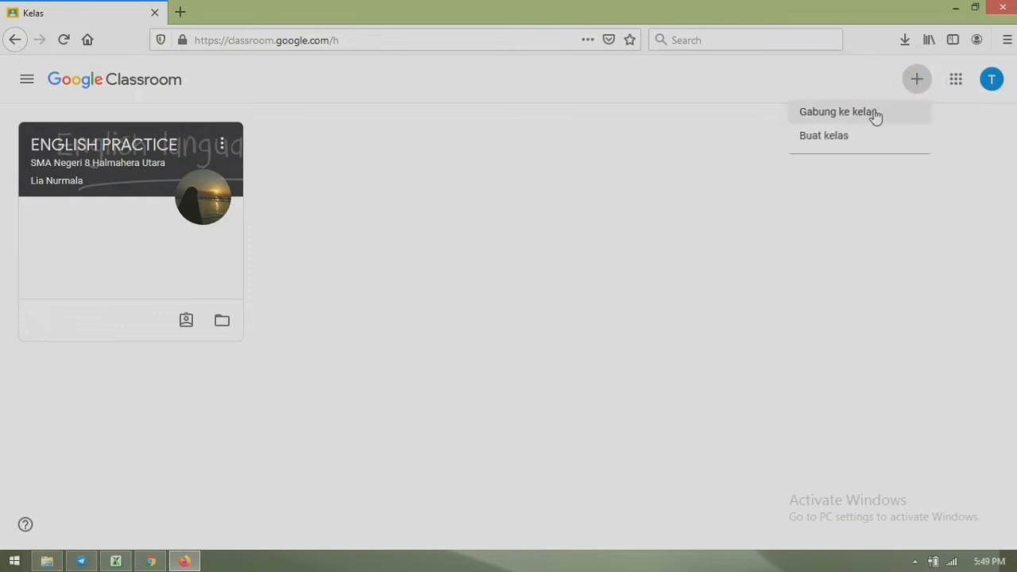
pyautogui.click(875, 116)
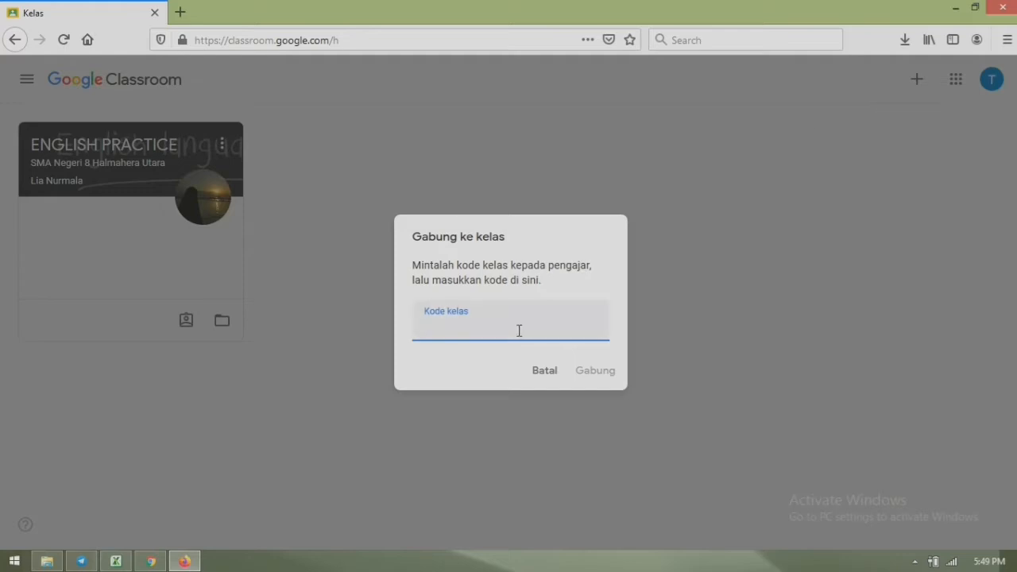
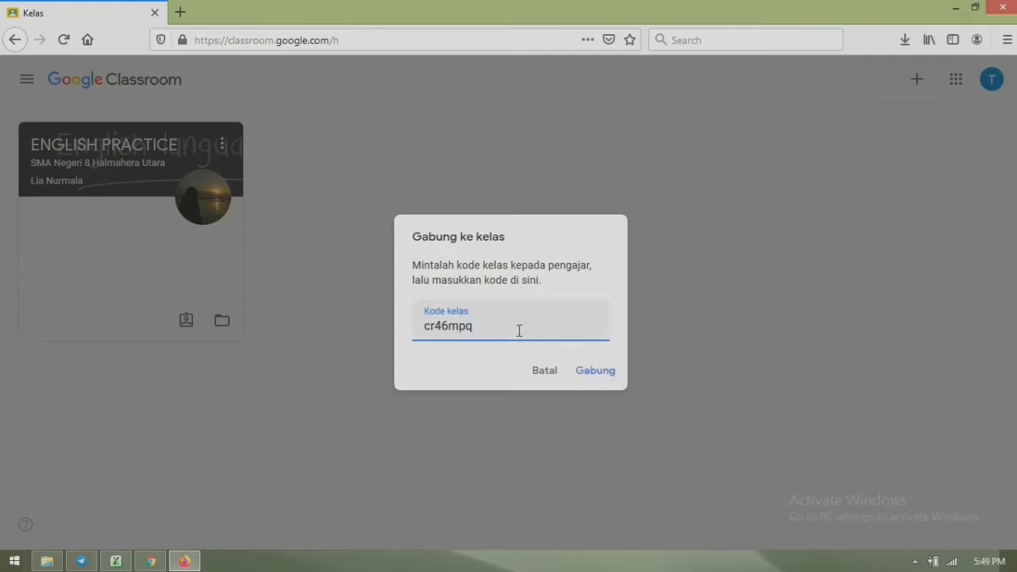
pyautogui.click(589, 372)
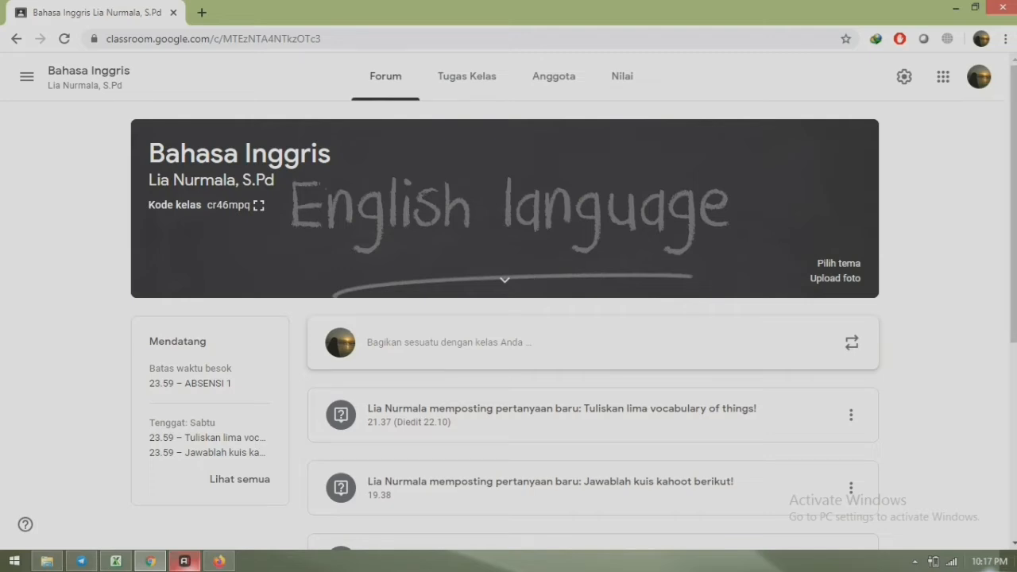
# - In the class settings under Umum, reset the Kode kelas to generate a new code
pyautogui.click(904, 79)
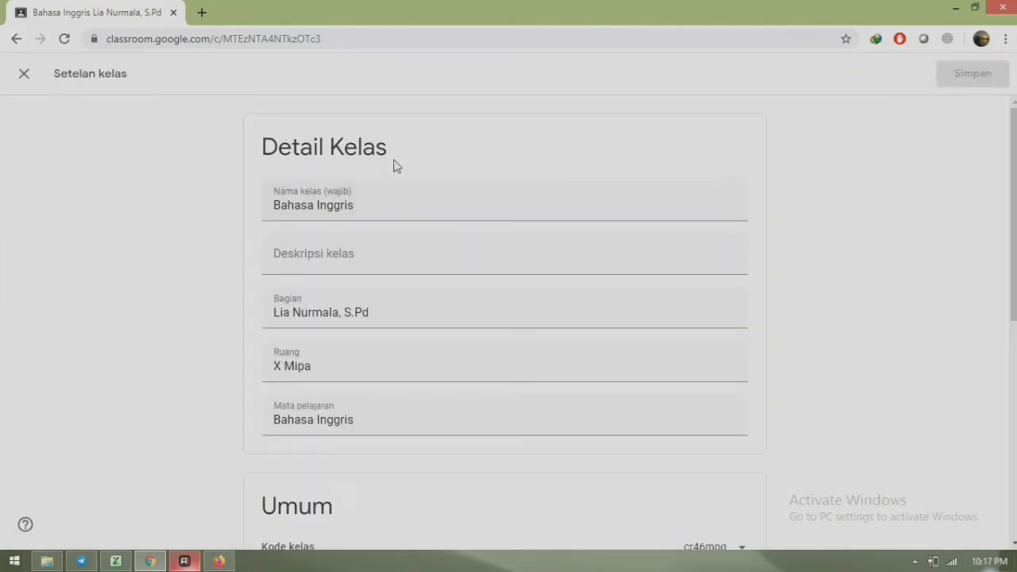
pyautogui.click(339, 261)
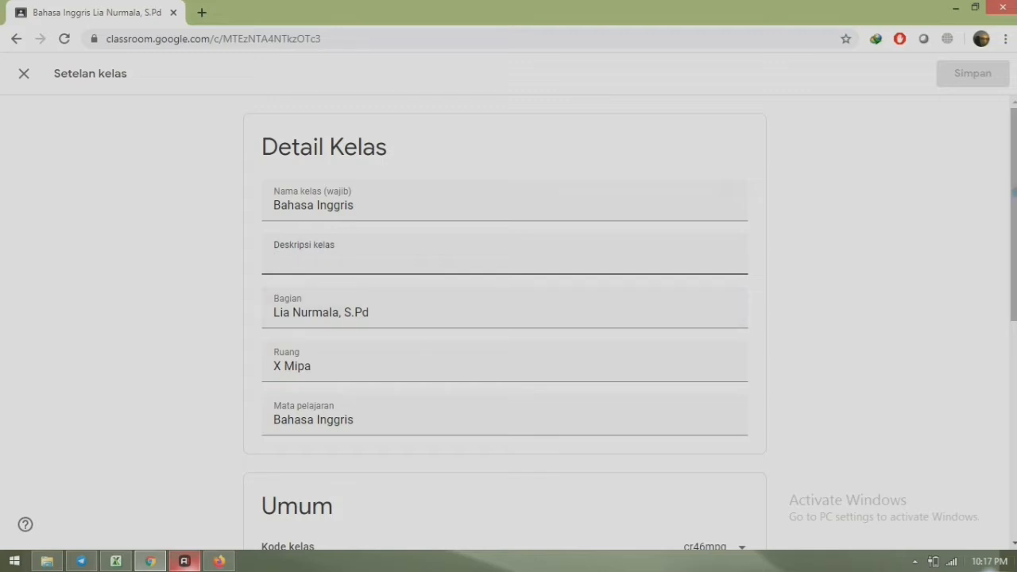
pyautogui.scroll(-4, 508, 317)
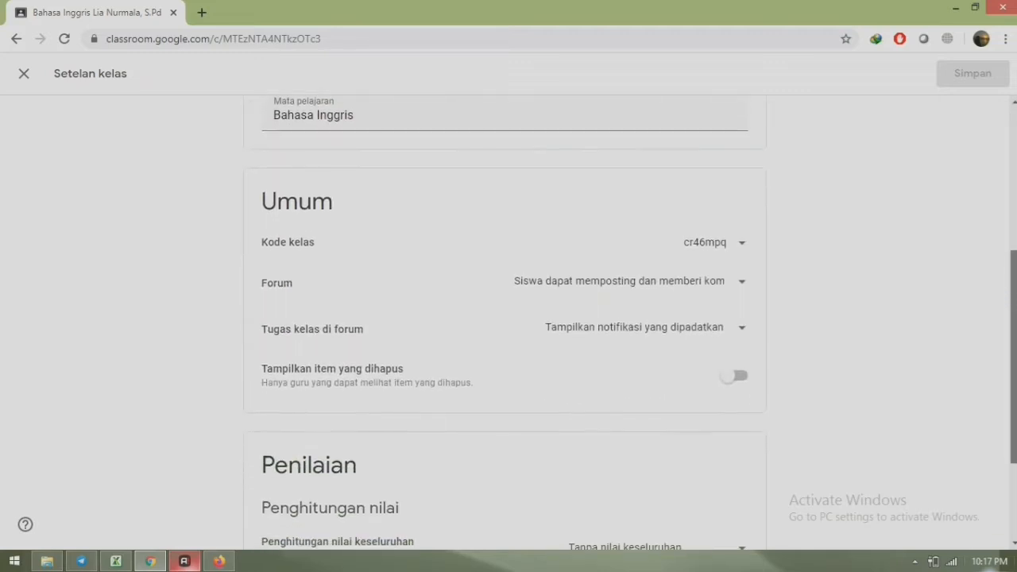
pyautogui.click(741, 243)
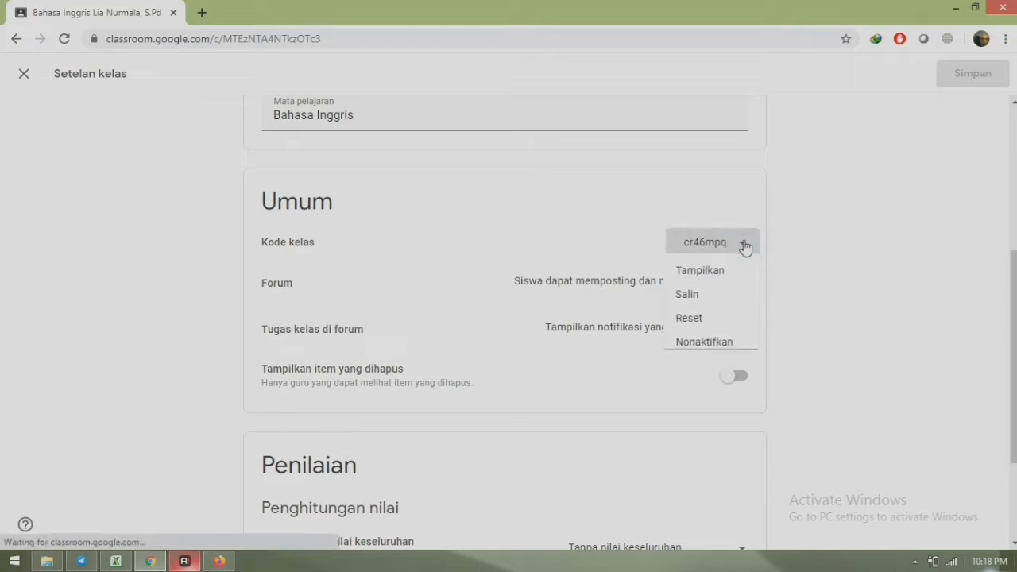
pyautogui.click(704, 327)
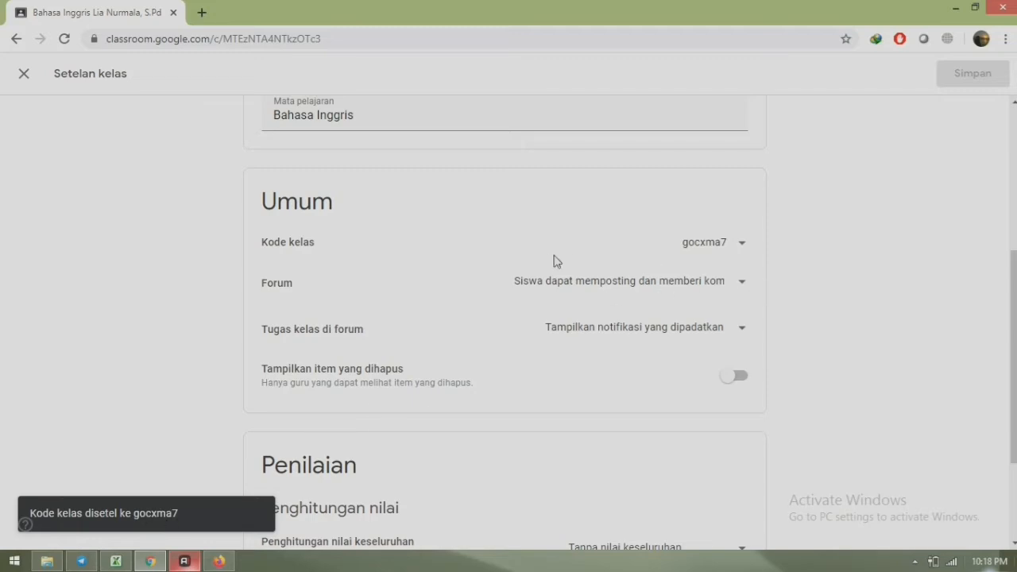
# - Set Forum to 'Siswa hanya dapat memberi komentar', keep condensed notifications and 'Tanpa nilai keseluruhan'
pyautogui.click(742, 284)
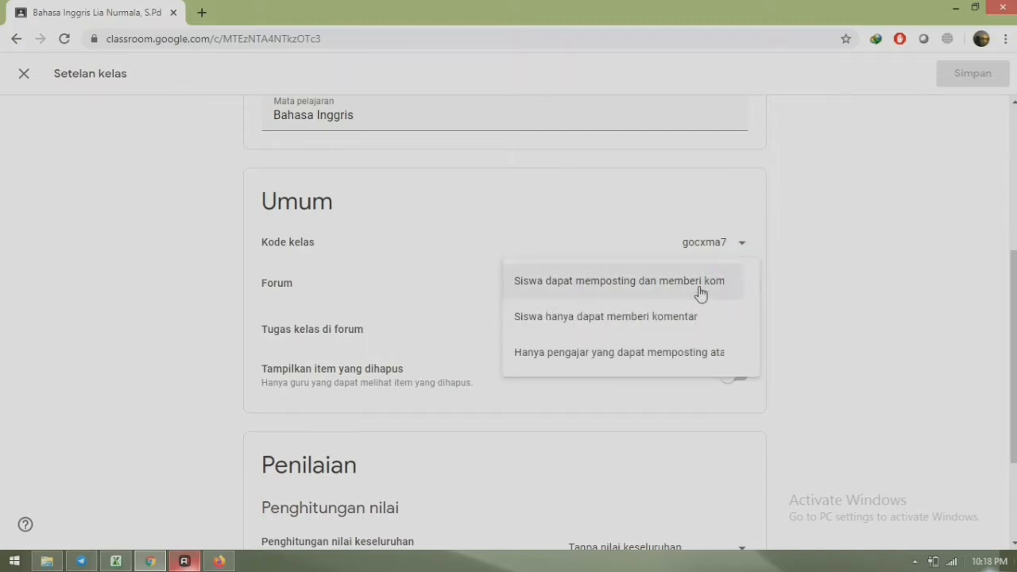
pyautogui.click(636, 328)
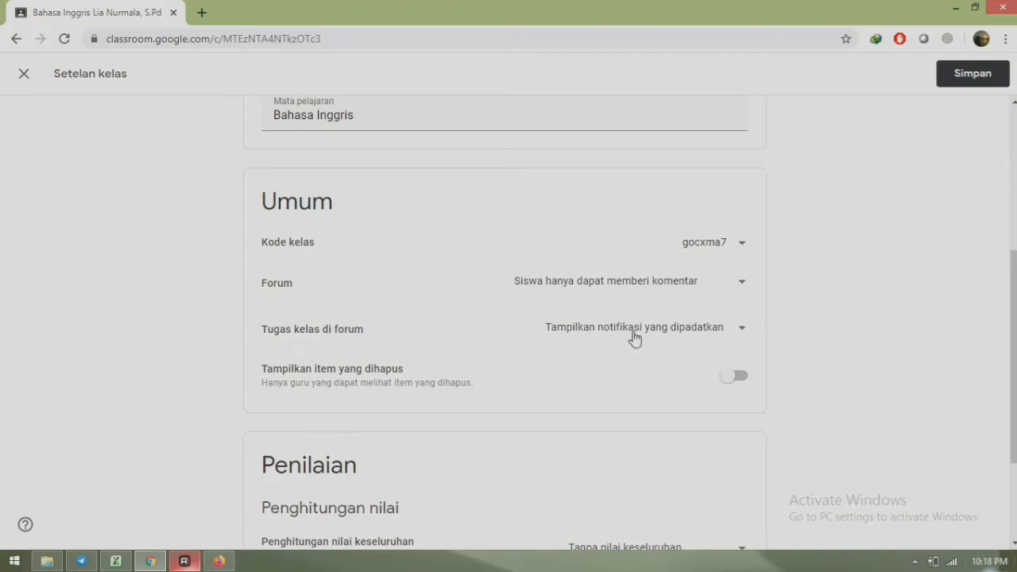
pyautogui.click(742, 332)
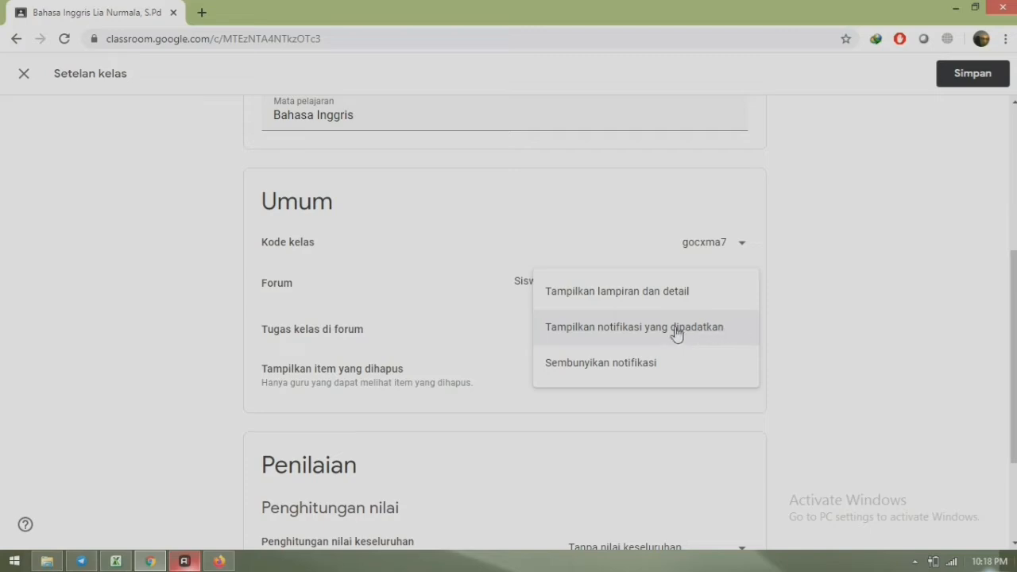
pyautogui.click(680, 335)
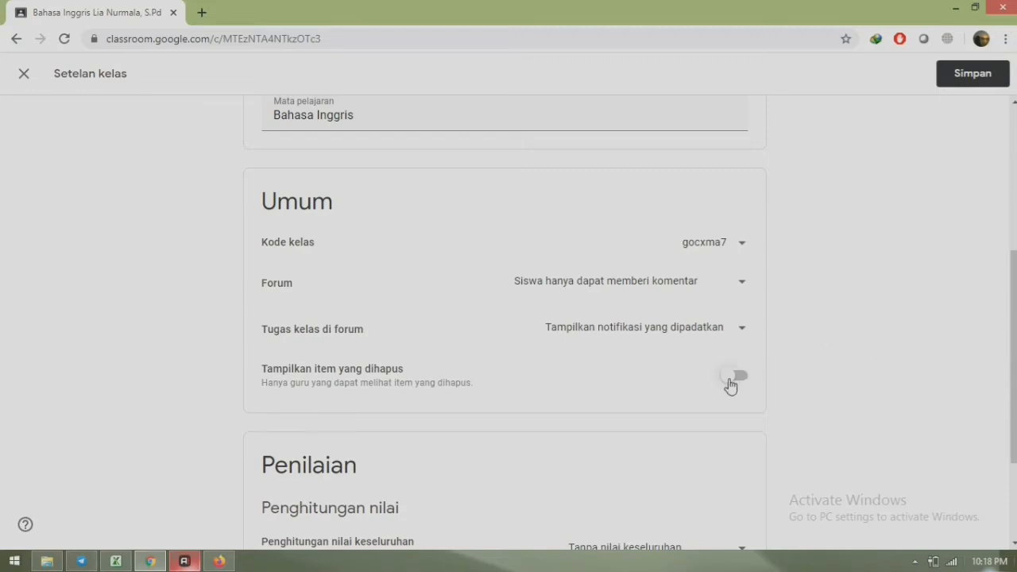
pyautogui.moveTo(1013, 260); pyautogui.dragTo(1013, 360)
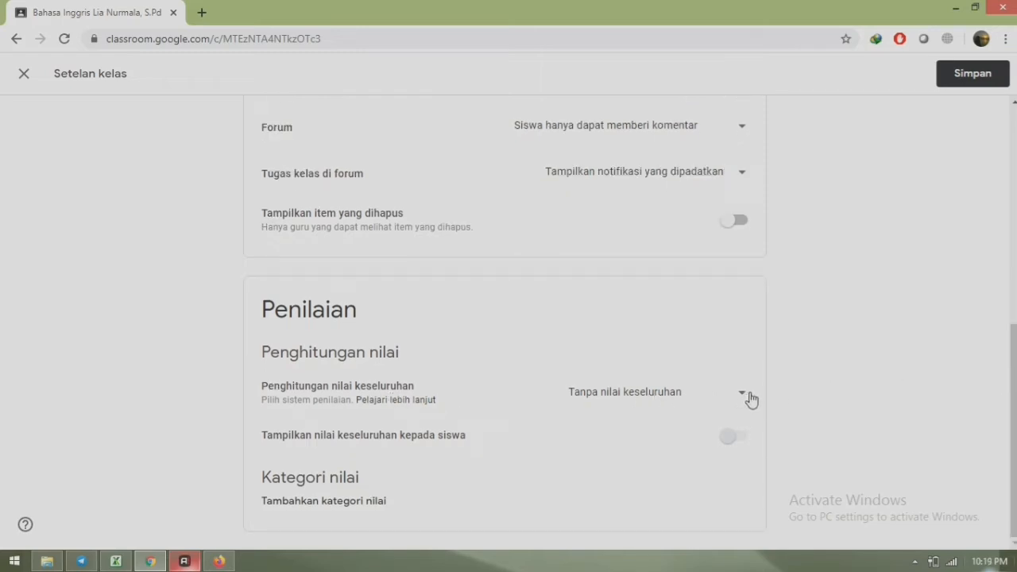
pyautogui.click(738, 395)
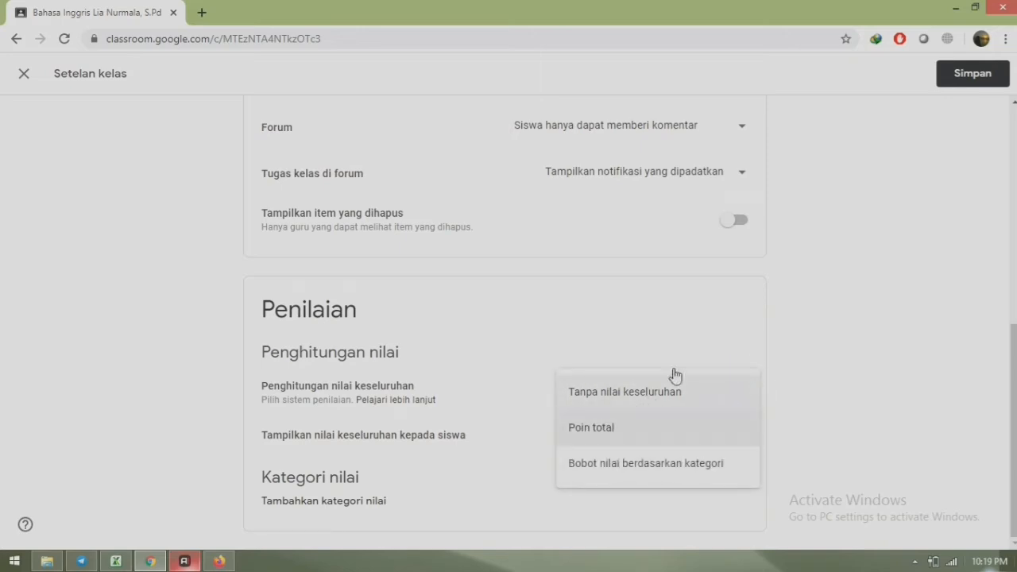
pyautogui.click(666, 394)
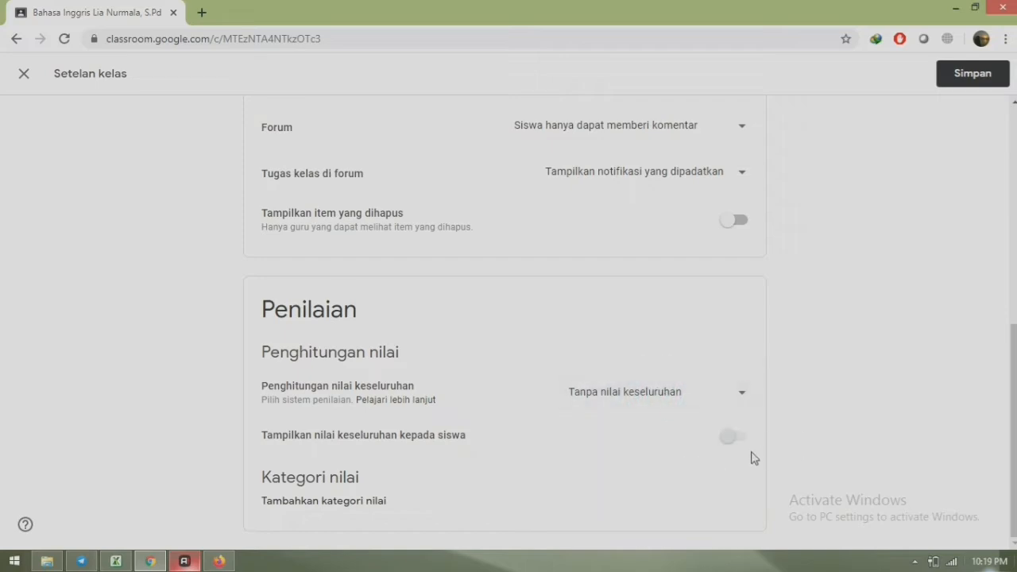
pyautogui.moveTo(1014, 390); pyautogui.dragTo(1014, 171)
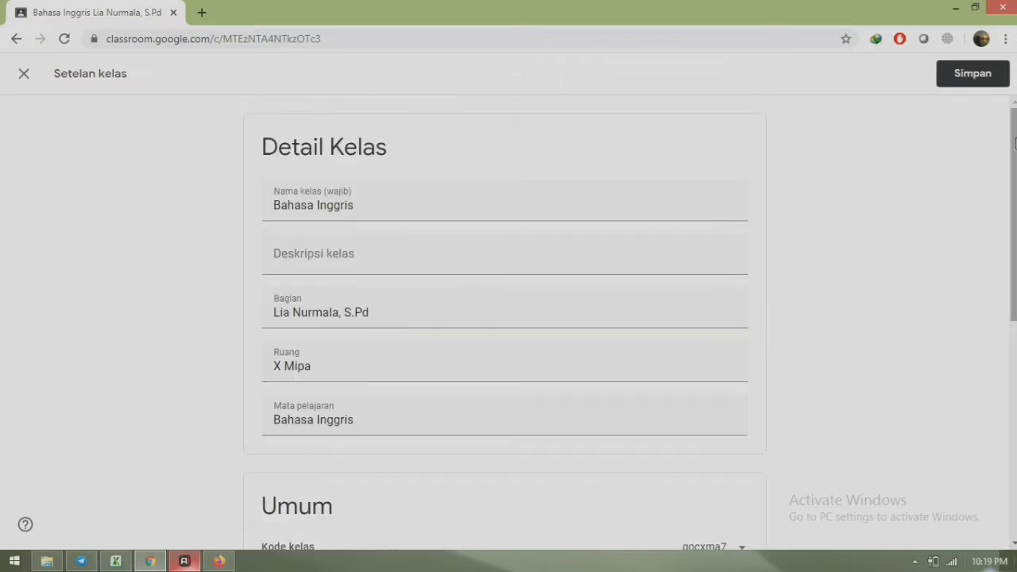
# - Save the Bahasa Inggris class settings and switch to its Tugas Kelas page
pyautogui.click(971, 78)
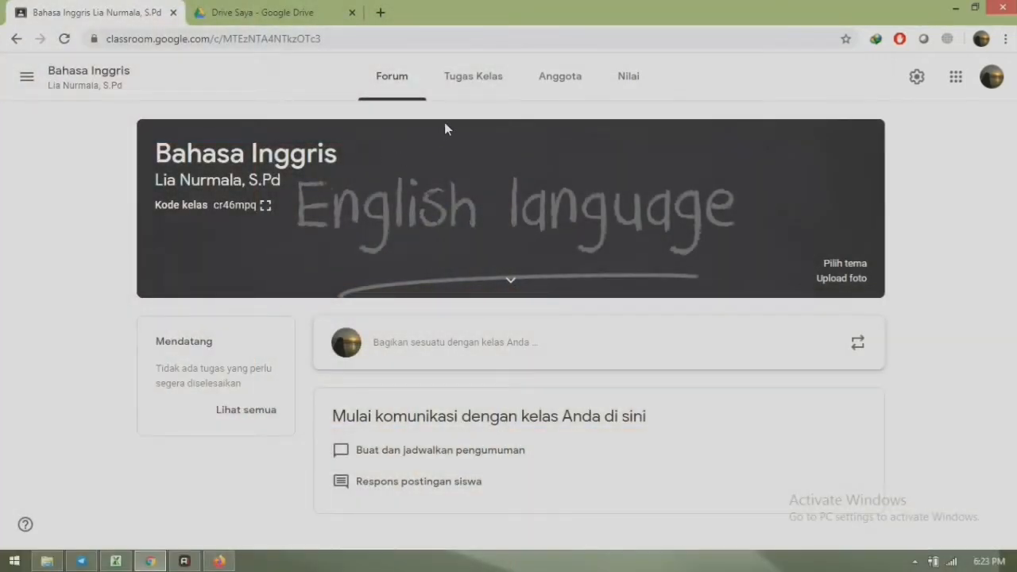
pyautogui.click(472, 88)
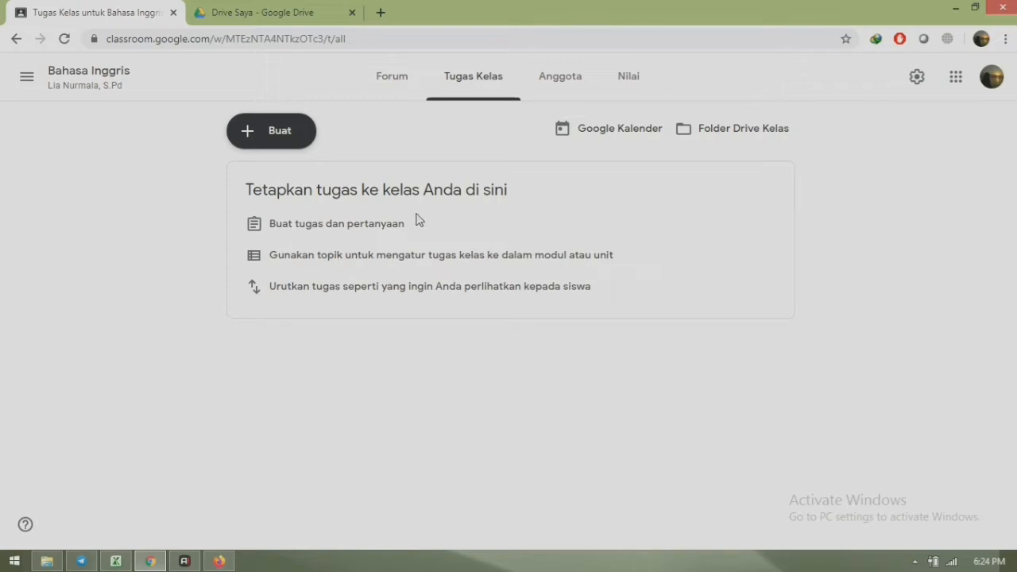
# - Add the Ujian and Tugas topics to the classwork page
pyautogui.click(261, 131)
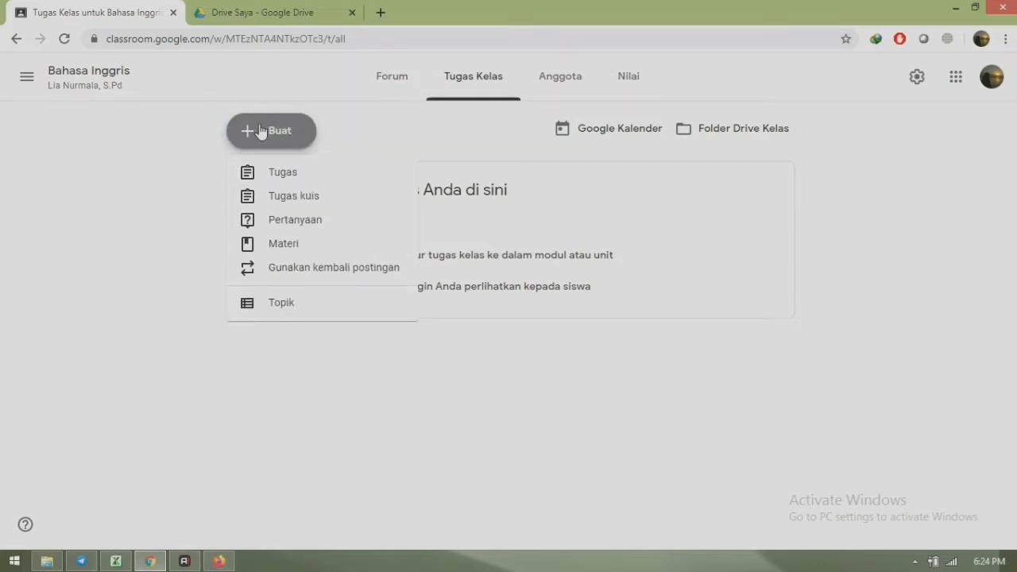
pyautogui.click(281, 305)
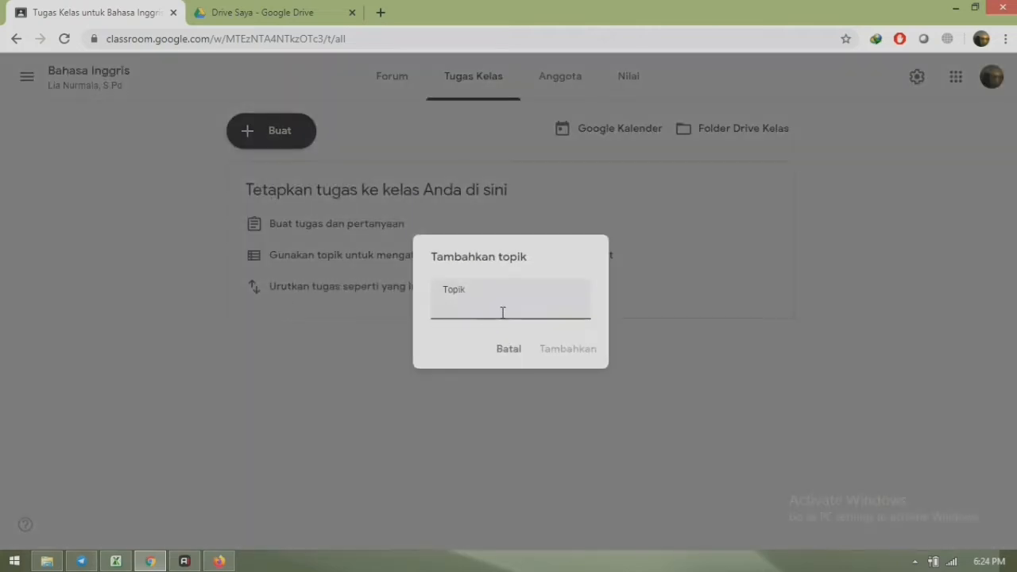
pyautogui.write('Ujian')
pyautogui.click(560, 350)
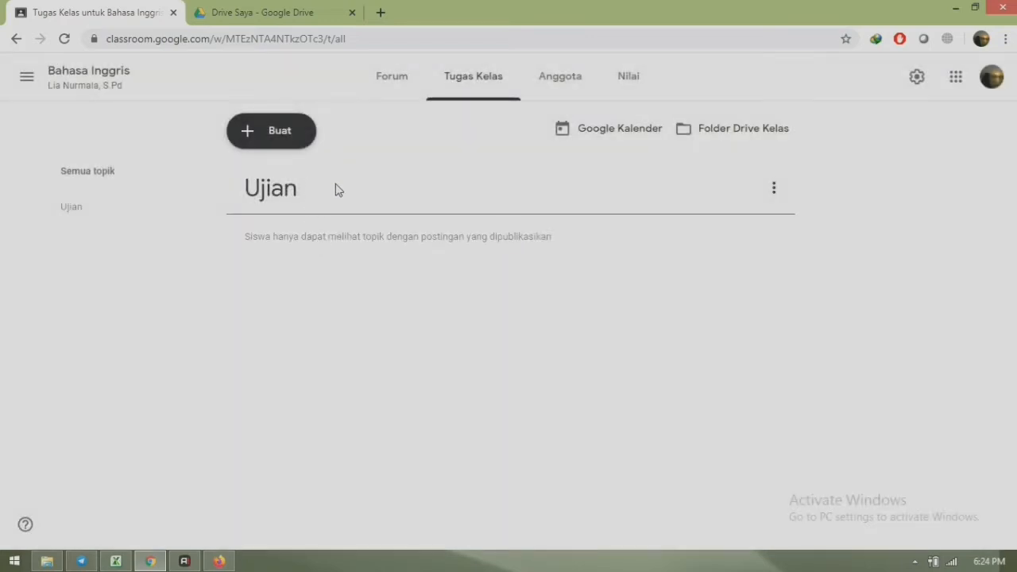
pyautogui.click(278, 133)
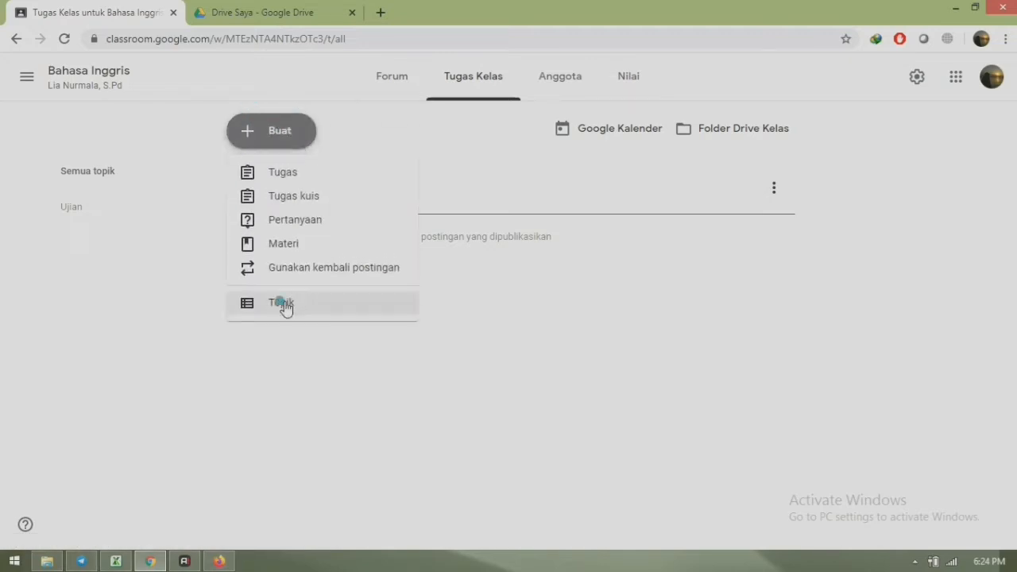
pyautogui.click(284, 304)
pyautogui.write('Tugas')
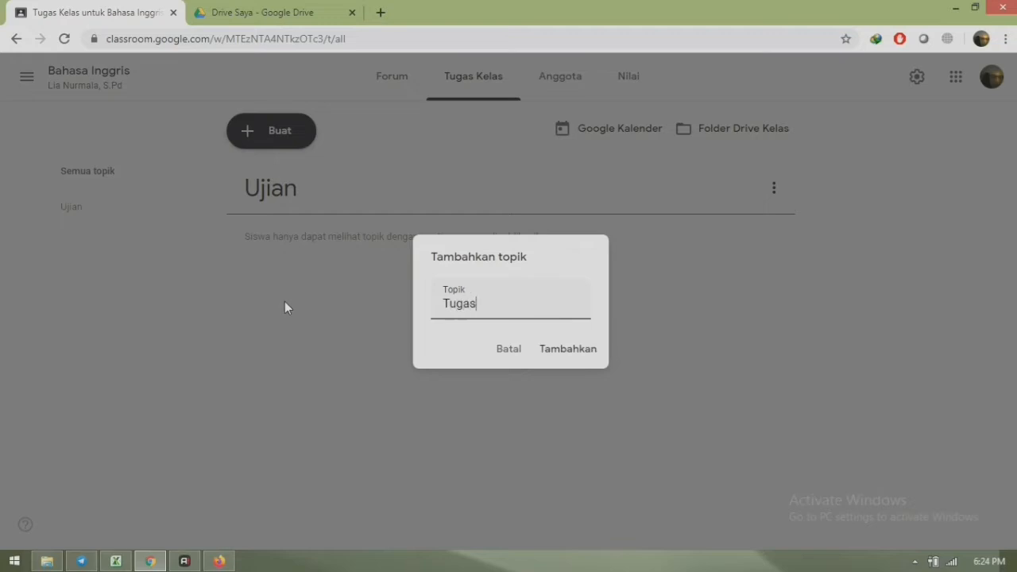
pyautogui.click(555, 348)
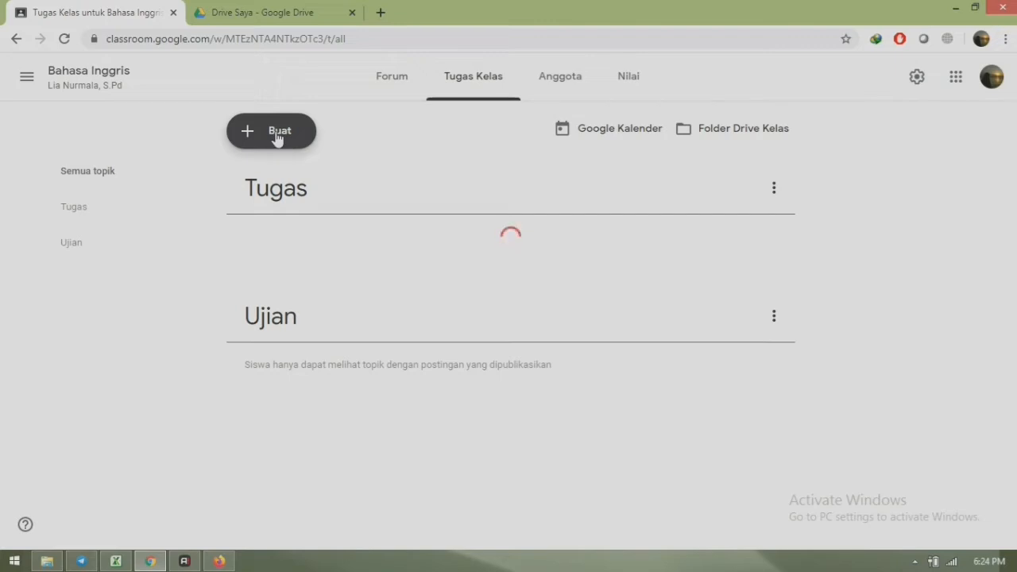
# - Add the Materi and Absensi topics to the classwork page
pyautogui.click(276, 135)
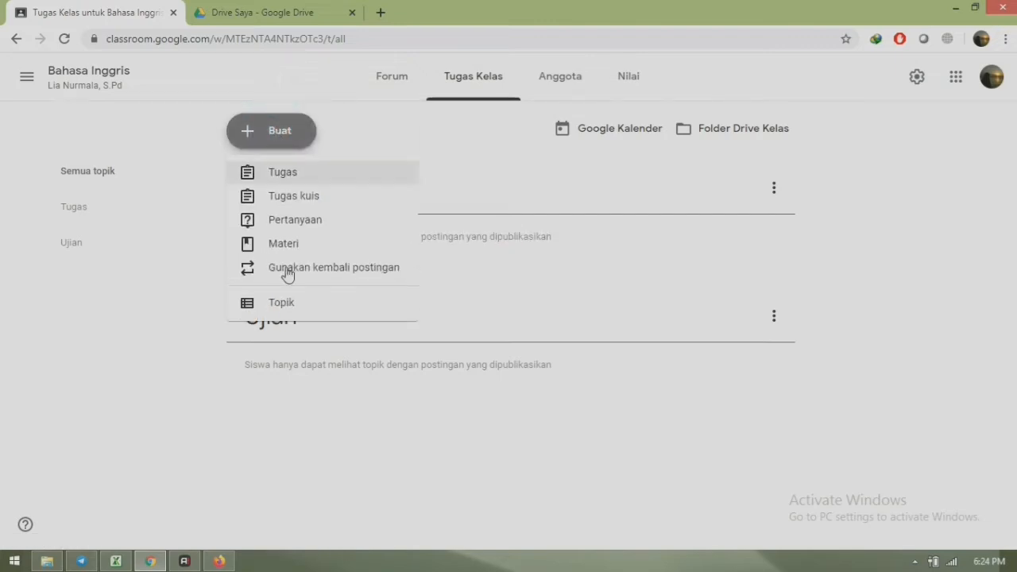
pyautogui.click(284, 308)
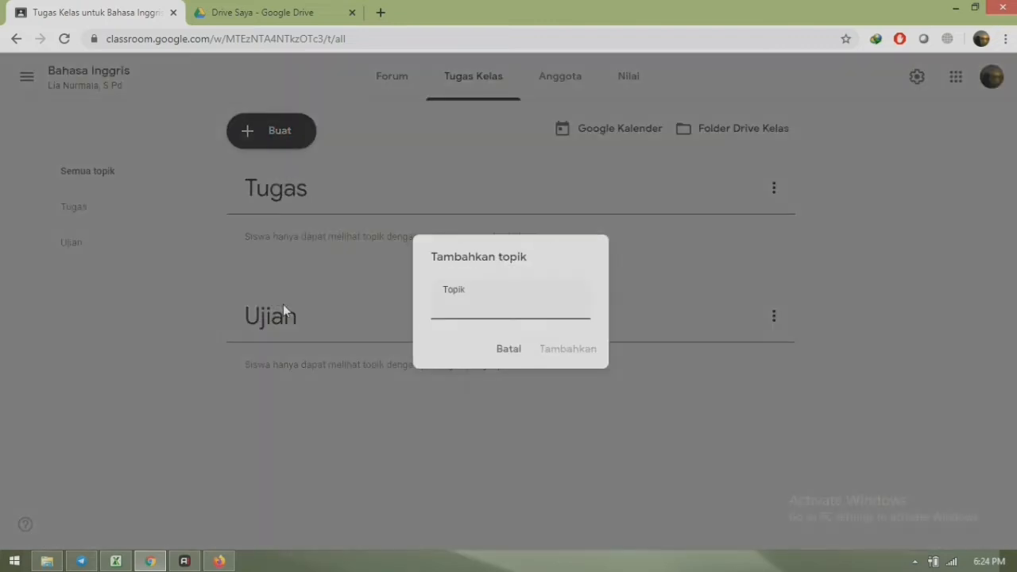
pyautogui.write('Materi')
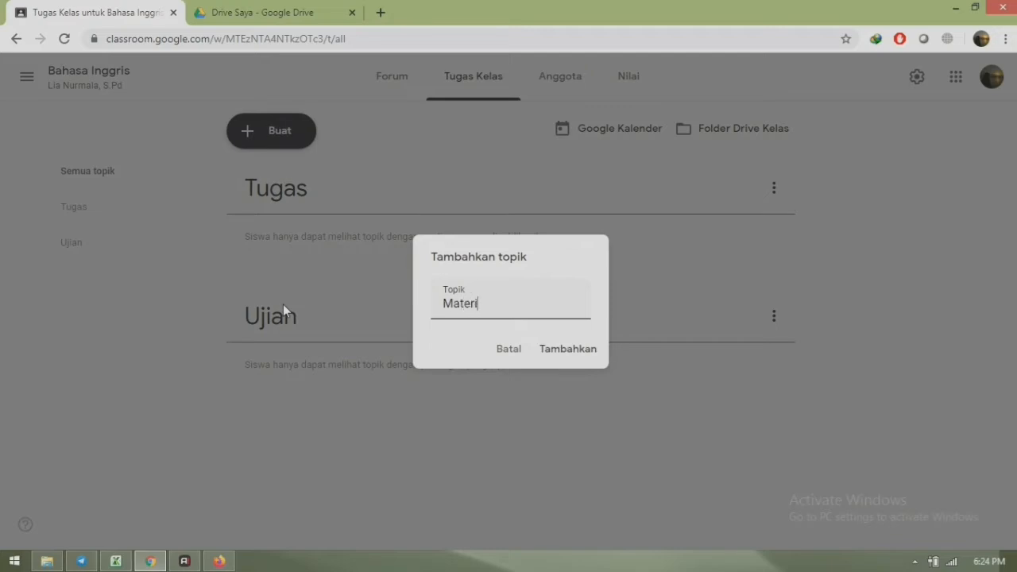
pyautogui.click(564, 349)
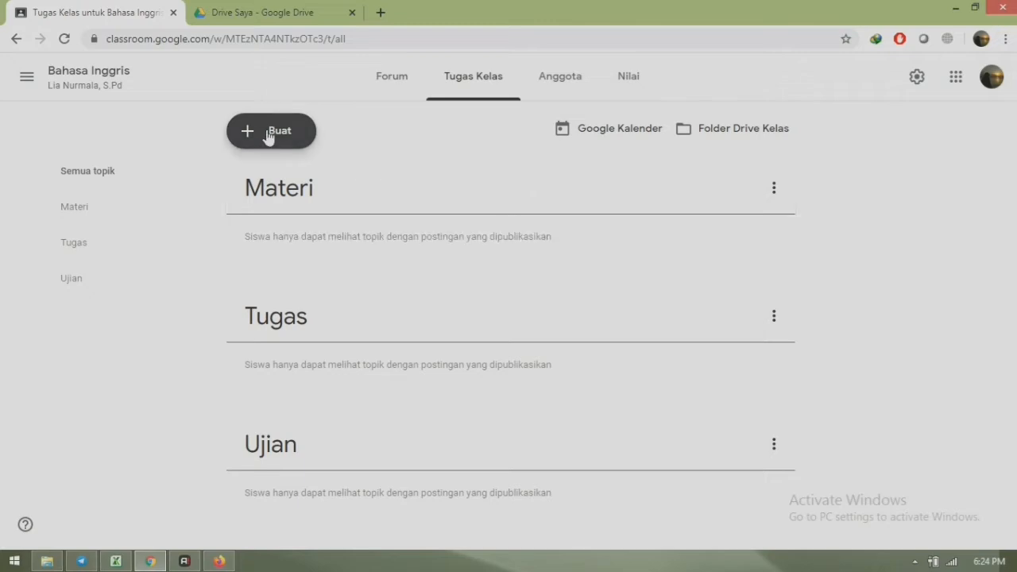
pyautogui.click(273, 135)
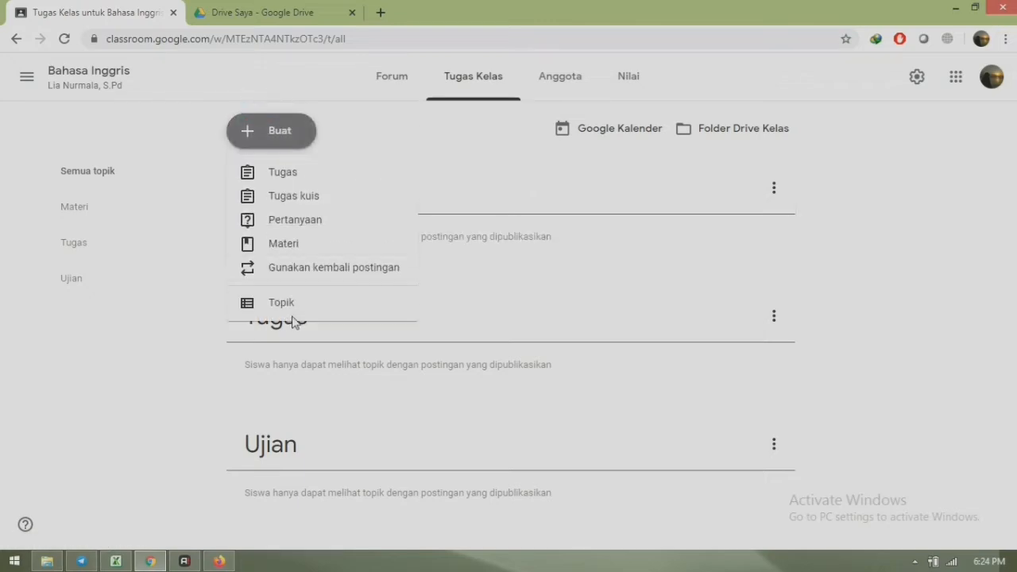
pyautogui.click(284, 308)
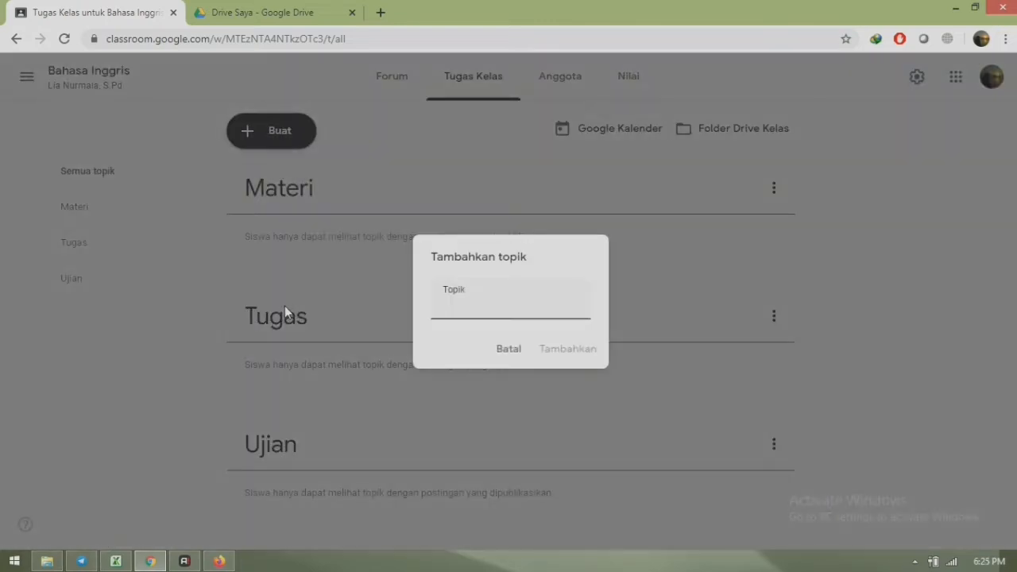
pyautogui.write('Absensi')
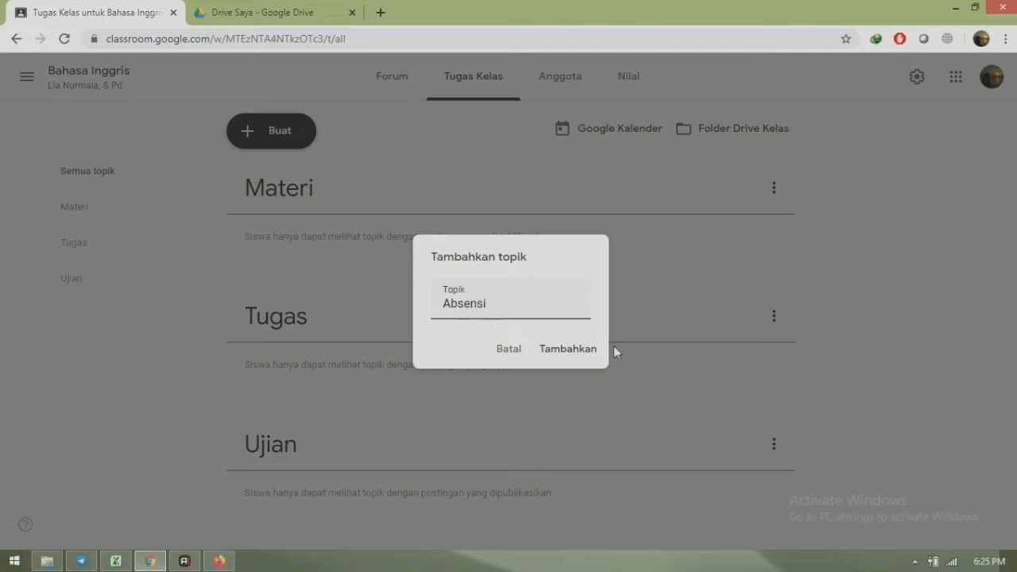
pyautogui.click(575, 349)
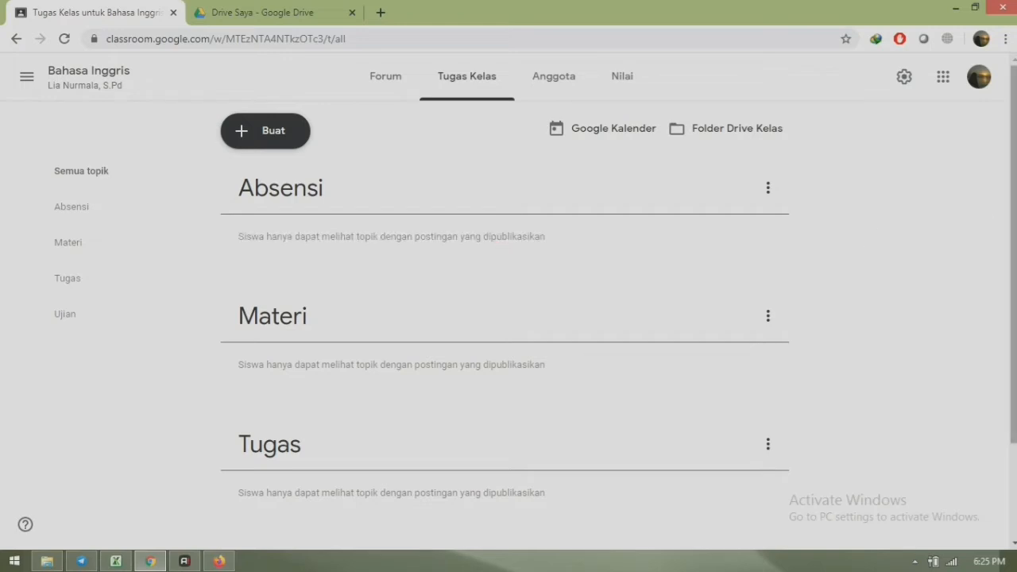
pyautogui.scroll(-2, 508, 318)
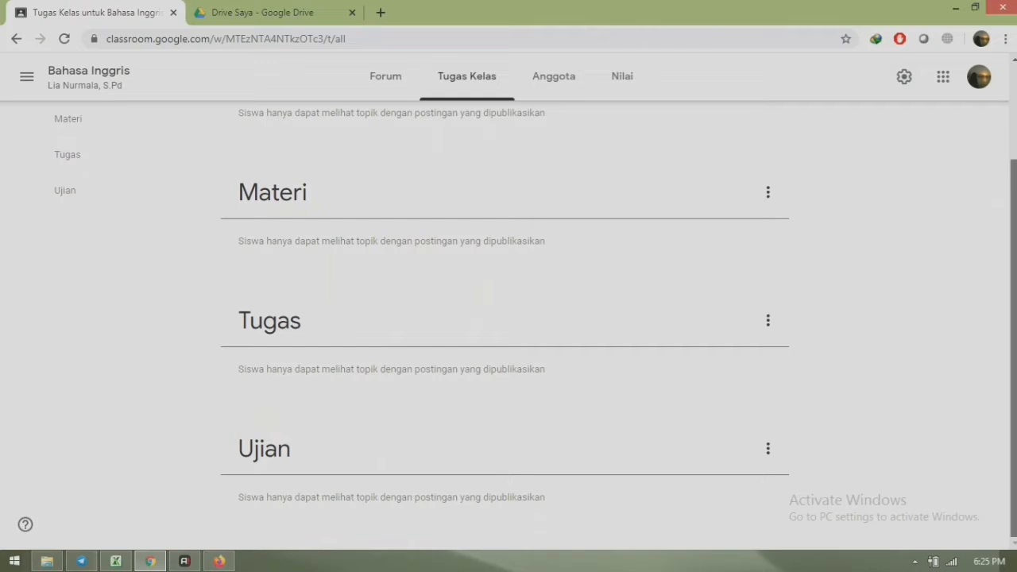
pyautogui.scroll(2, 1011, 233)
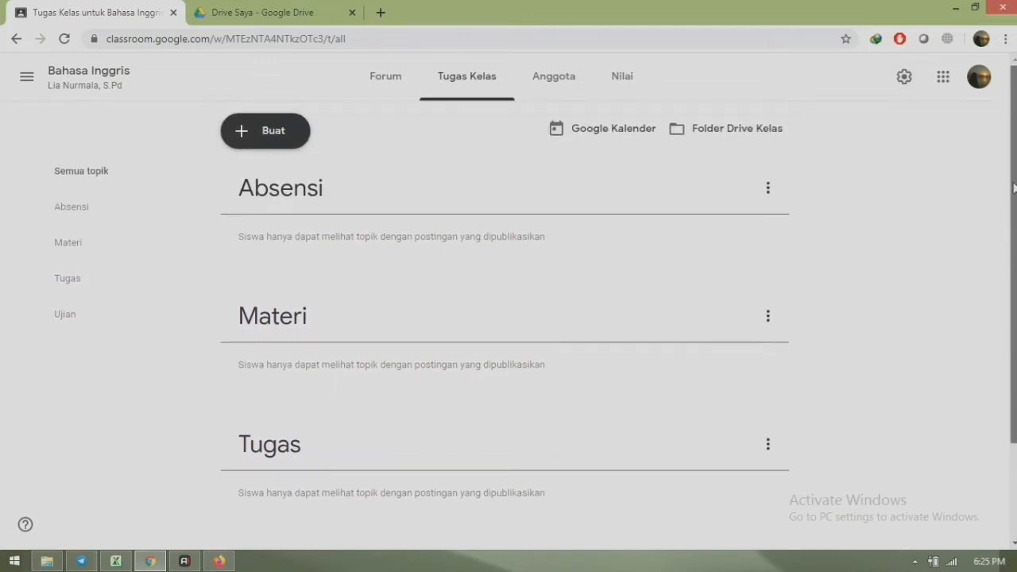
pyautogui.scroll(-1, 1014, 188)
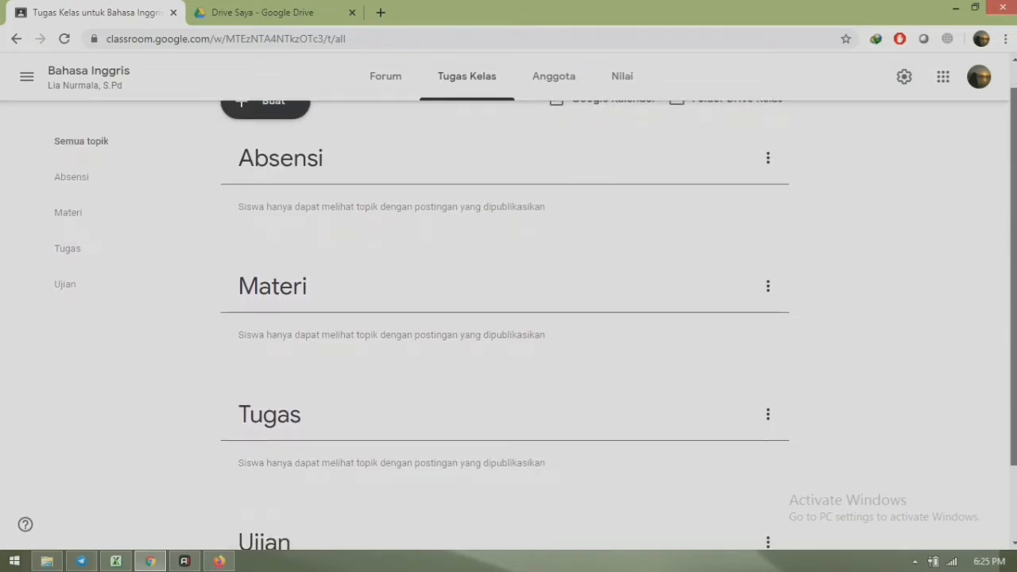
pyautogui.moveTo(1013, 211); pyautogui.dragTo(1014, 283)
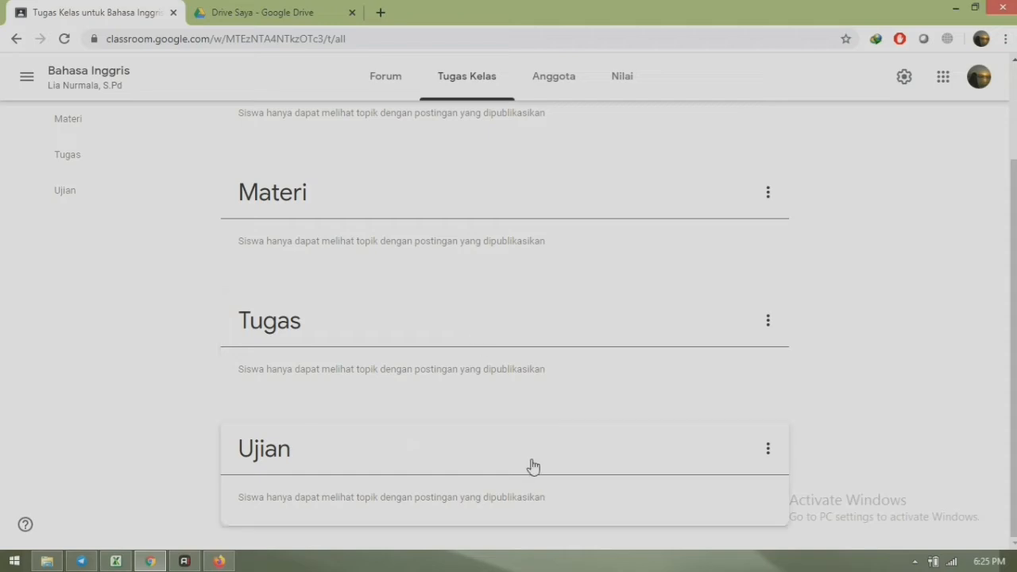
pyautogui.click(768, 453)
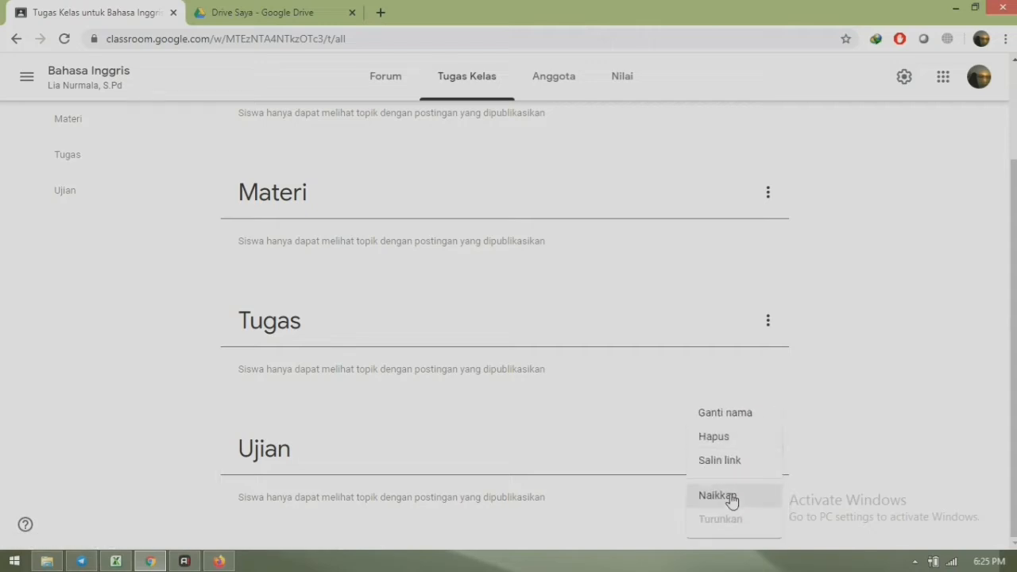
pyautogui.click(716, 496)
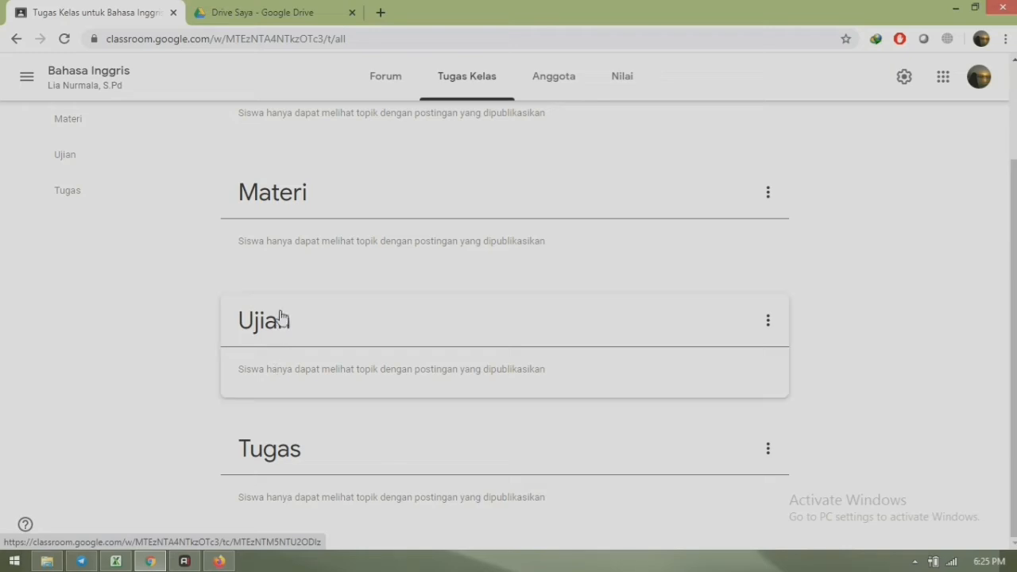
pyautogui.click(767, 324)
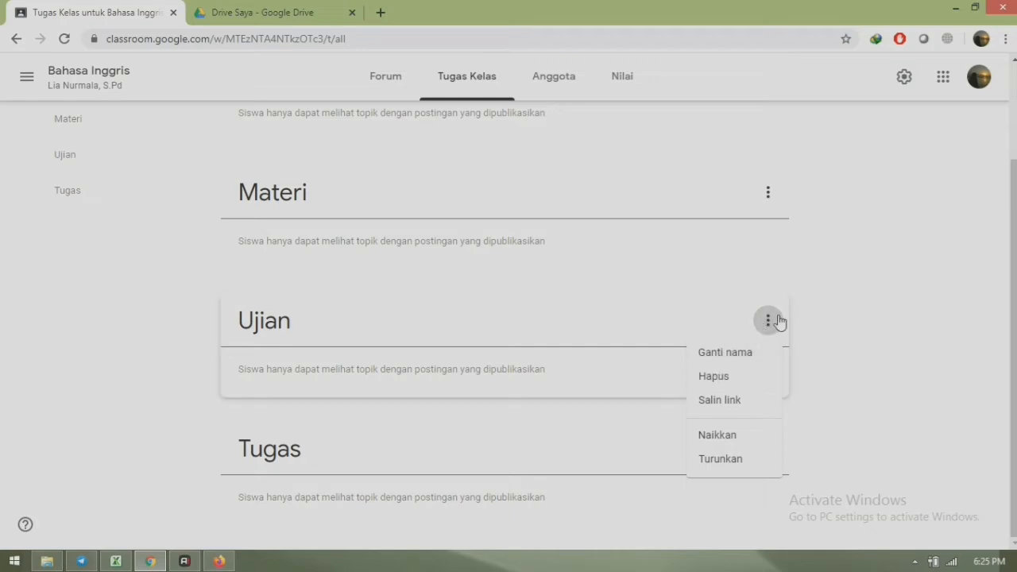
pyautogui.click(704, 465)
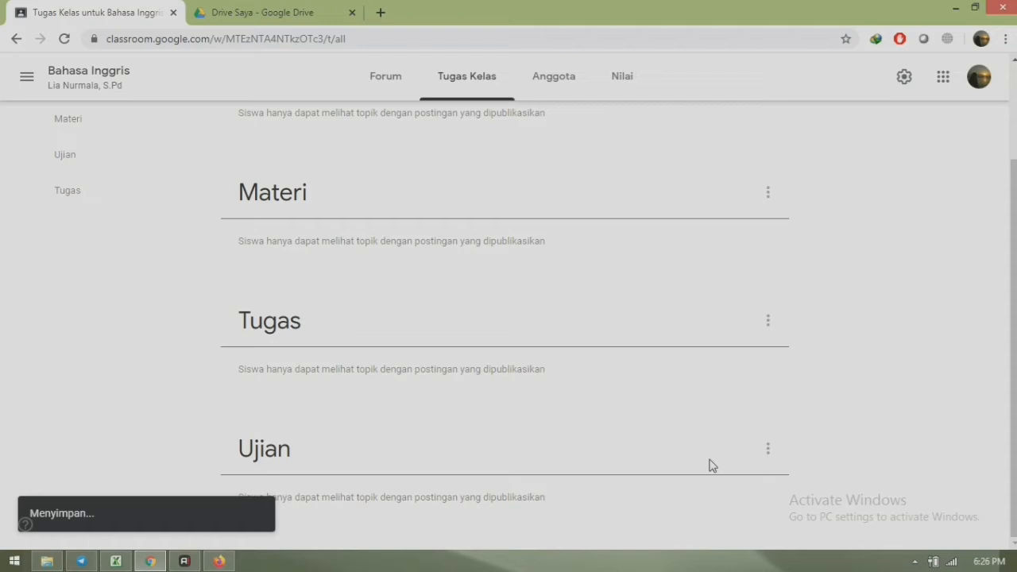
pyautogui.moveTo(1012, 262); pyautogui.dragTo(1013, 169)
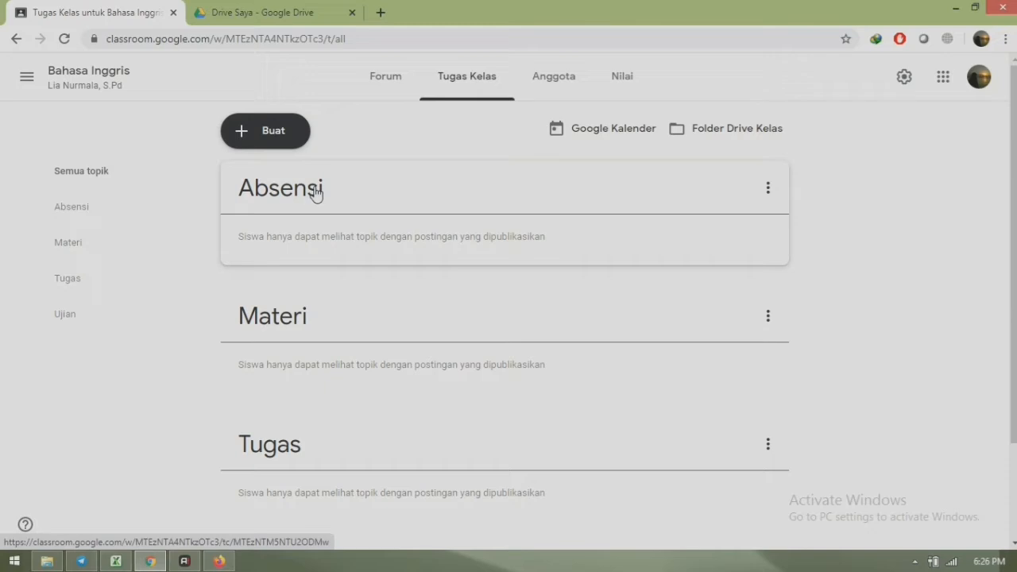
pyautogui.click(767, 191)
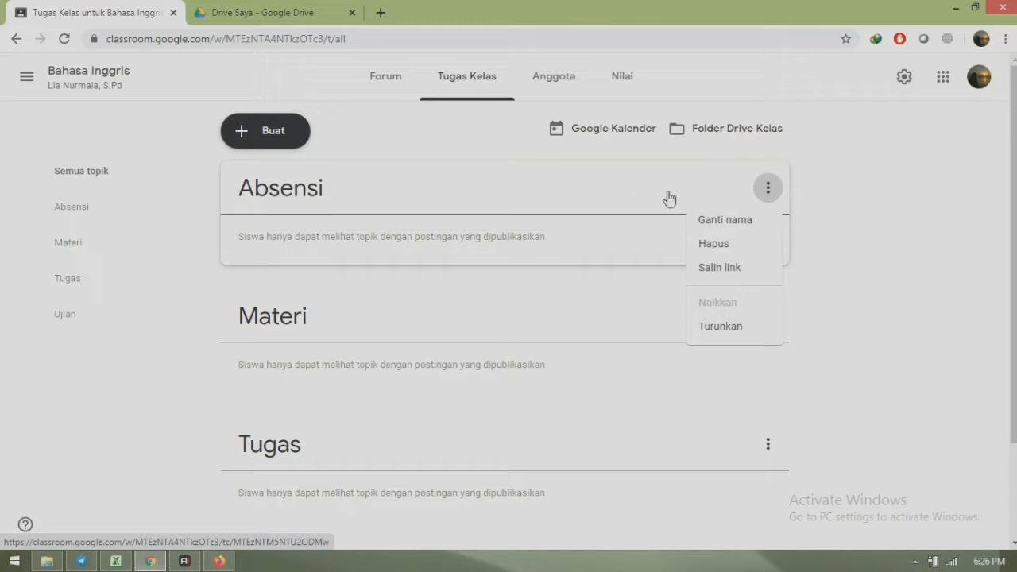
pyautogui.click(826, 183)
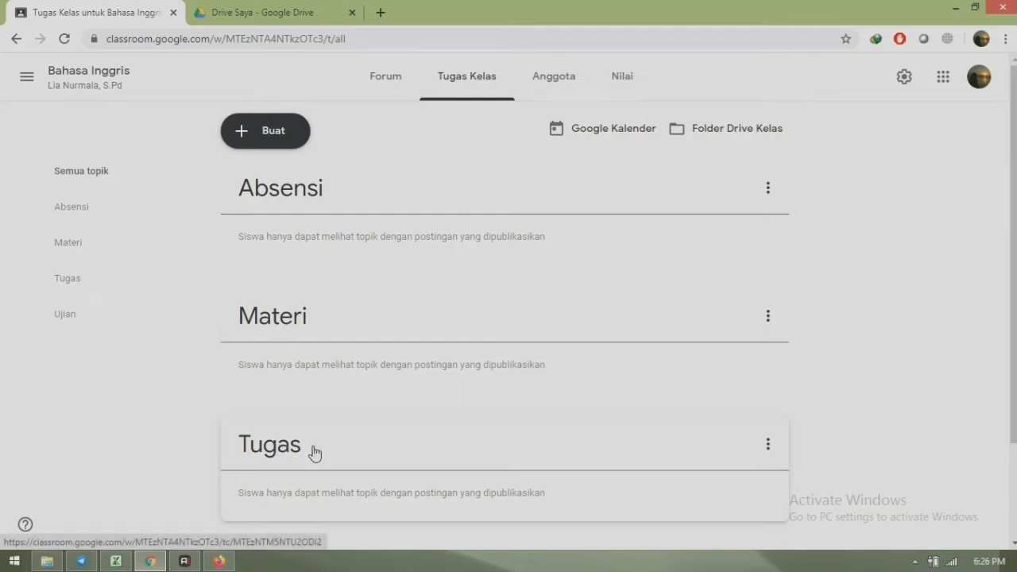
# - Start a new assignment titled ABSENSI 1 with instructions 'Isilah Absensi berikut dengan benar!'
pyautogui.click(269, 139)
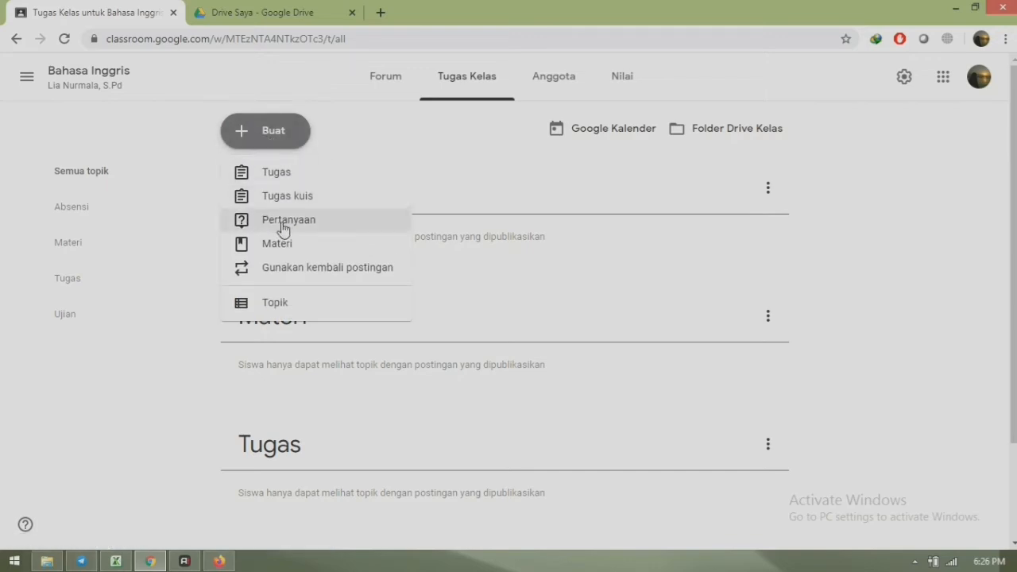
pyautogui.click(286, 180)
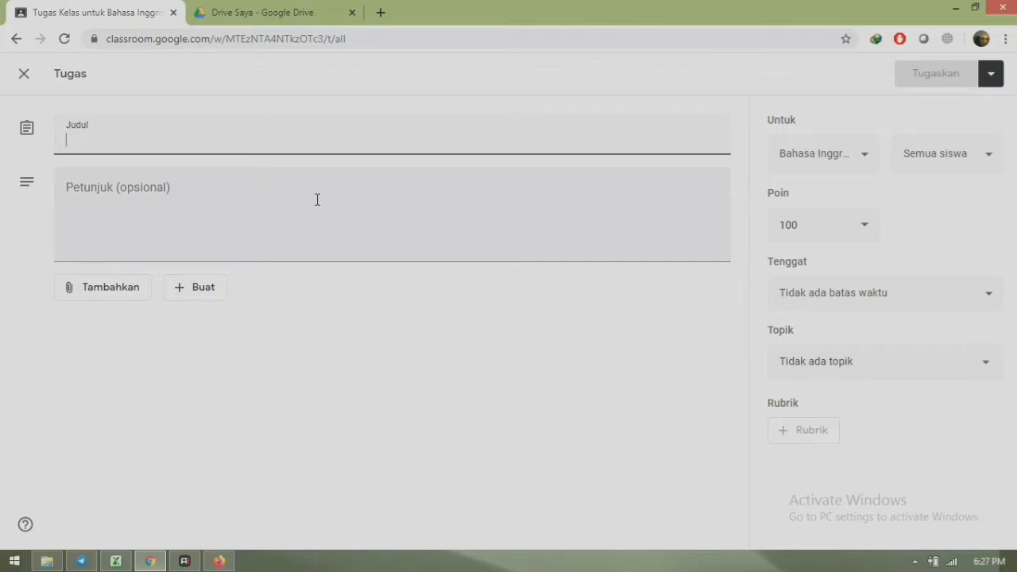
pyautogui.write('ABSENSI 1')
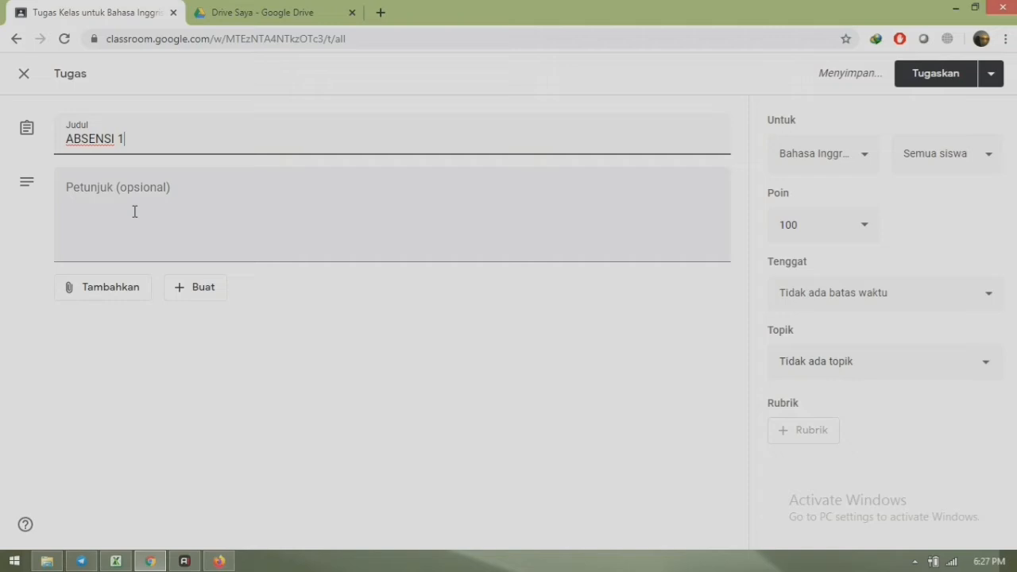
pyautogui.click(134, 212)
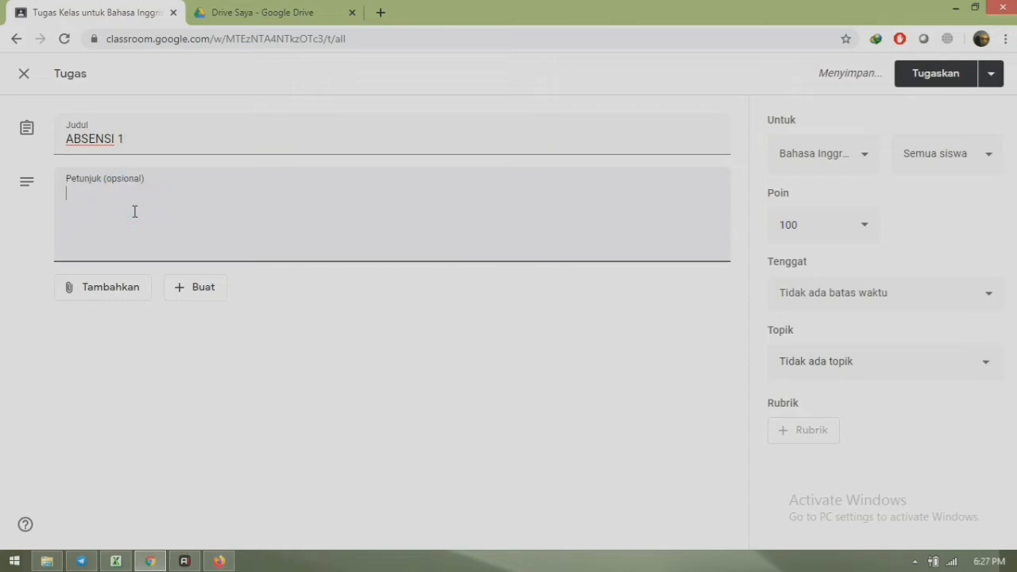
pyautogui.write('Isilah A')
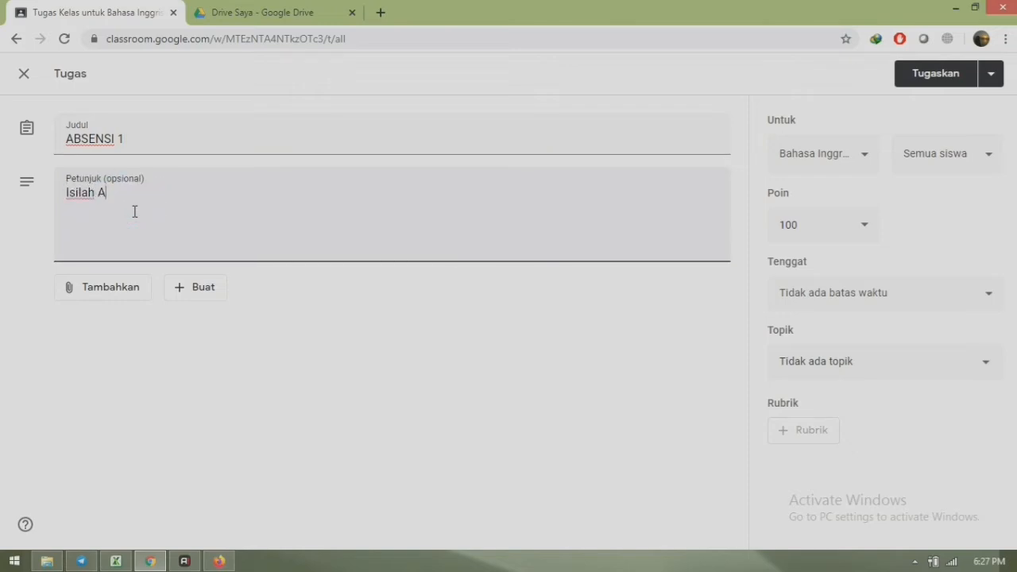
pyautogui.write('bsensi berikut dengan')
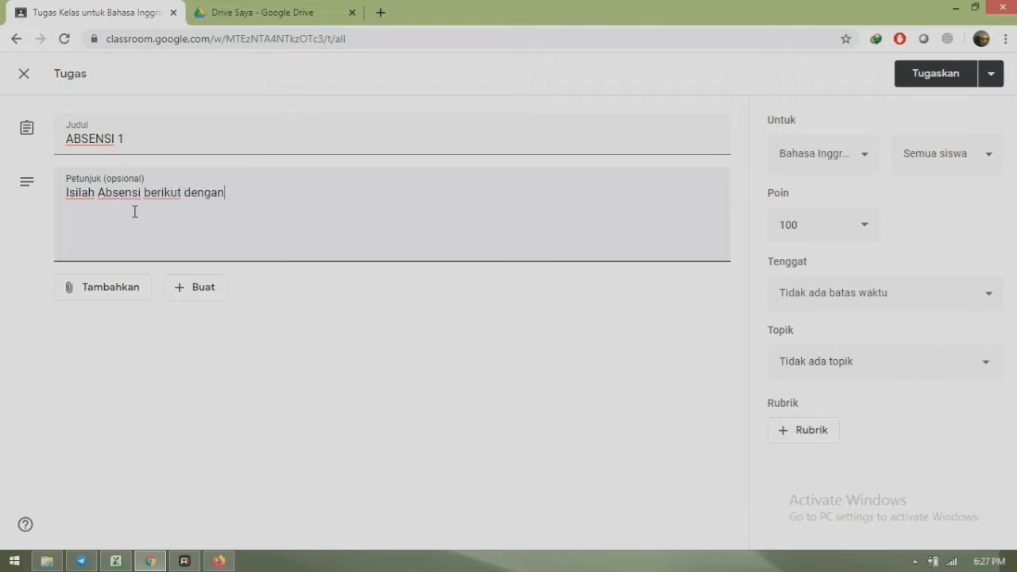
pyautogui.write(' benar')
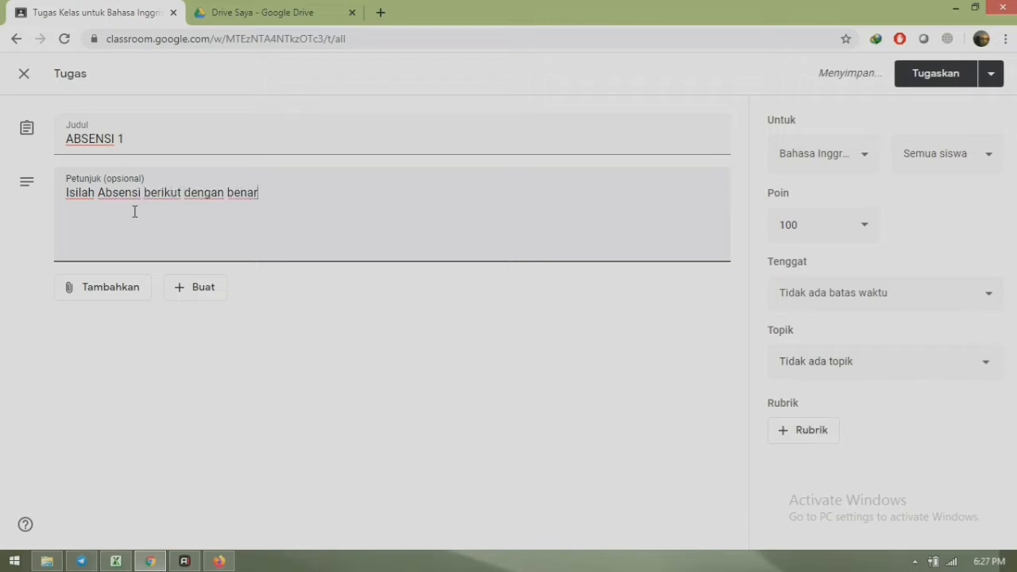
pyautogui.write('!')
# - Bring up the choices for creating a new Google file to attach
pyautogui.click(109, 296)
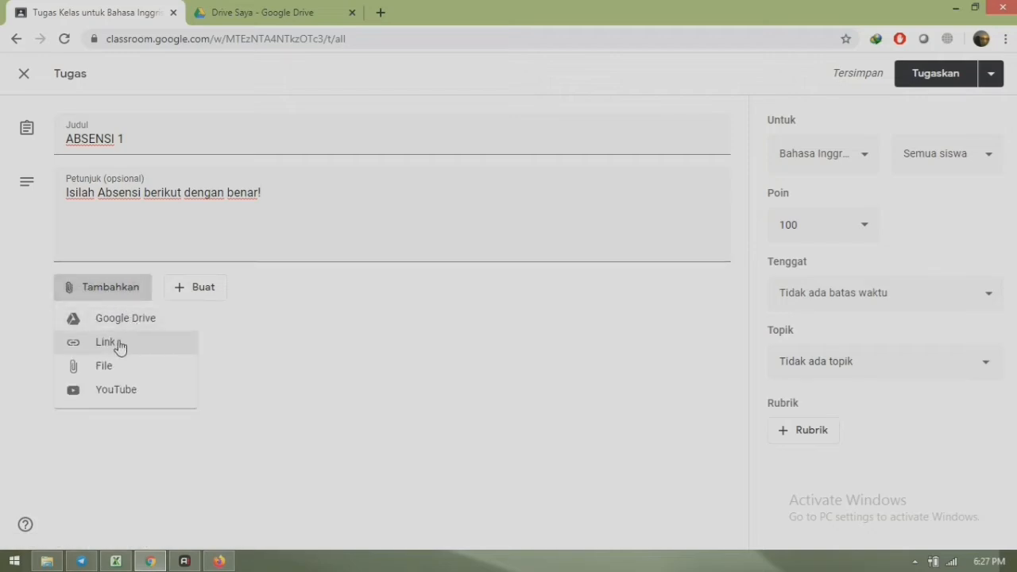
pyautogui.click(291, 289)
pyautogui.click(193, 291)
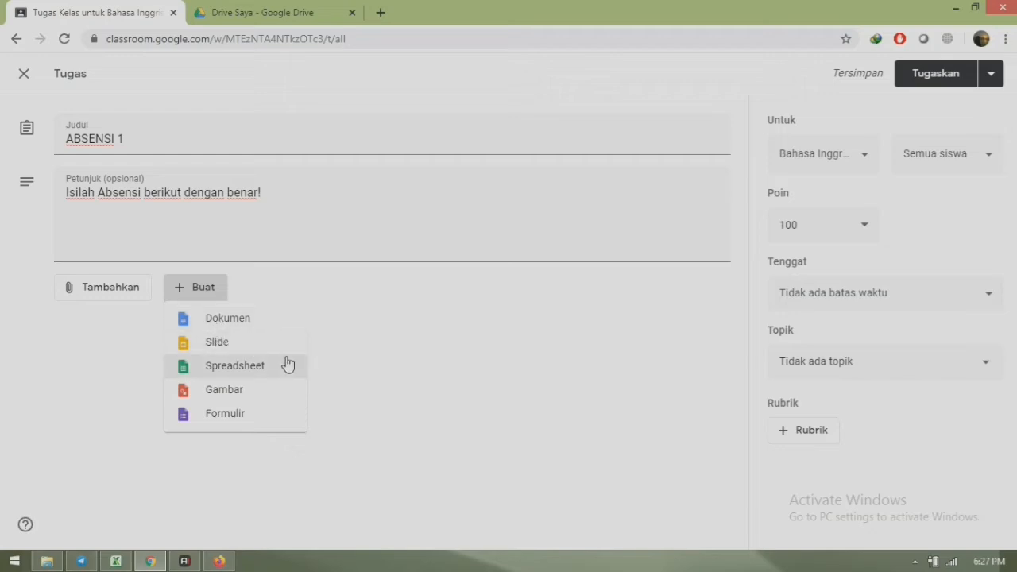
# - Create a new Google Form titled ABSENSI 1 and begin typing its description
pyautogui.click(215, 424)
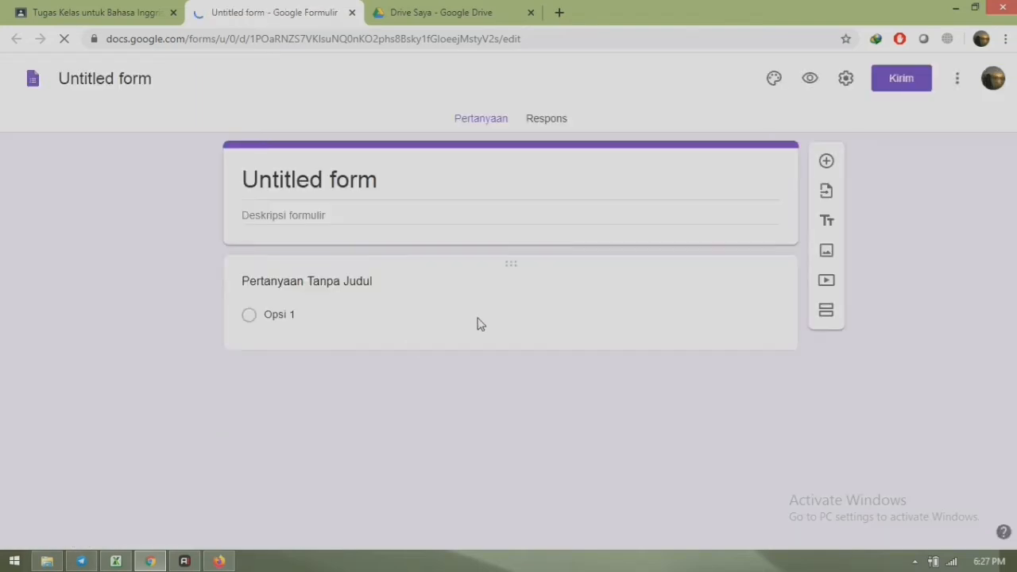
pyautogui.click(360, 181)
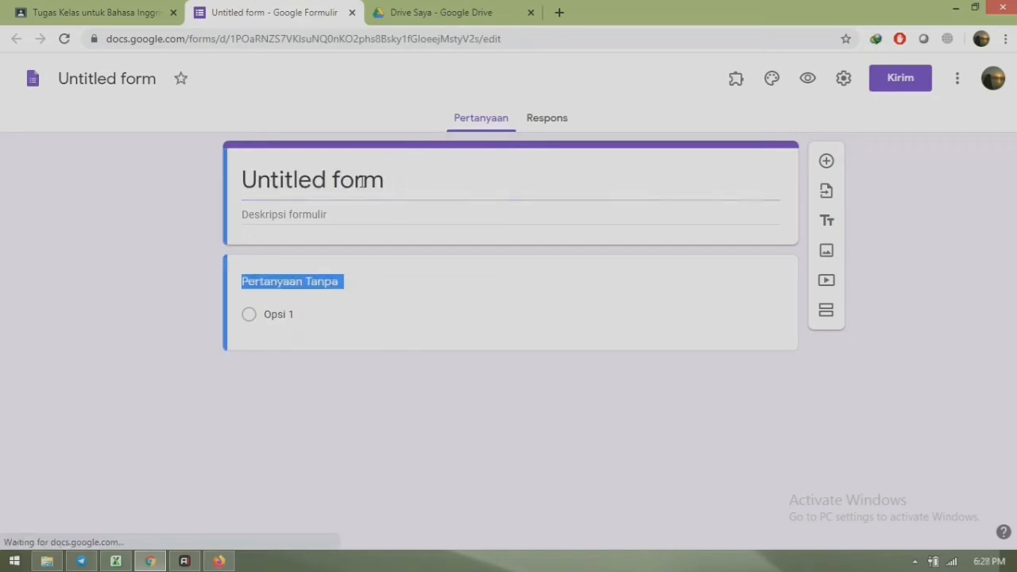
pyautogui.write('AB')
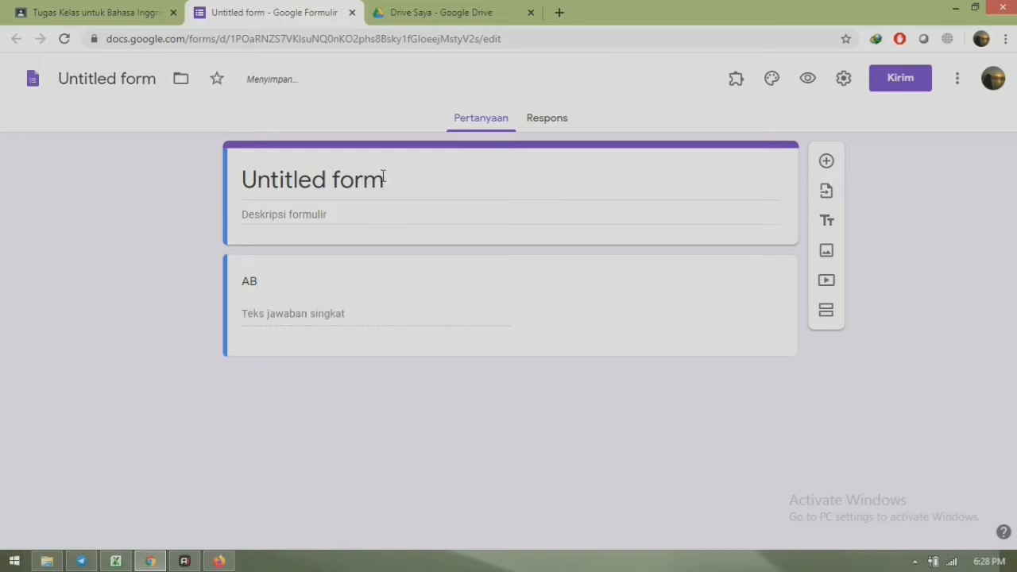
pyautogui.click(383, 176)
pyautogui.write('ABSENSI')
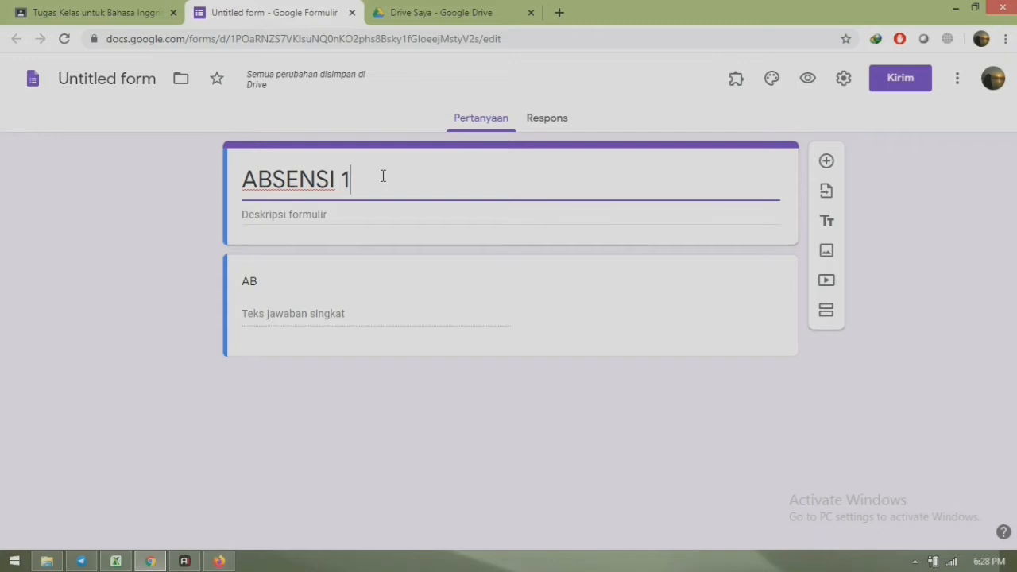
pyautogui.write(' 1')
pyautogui.click(361, 213)
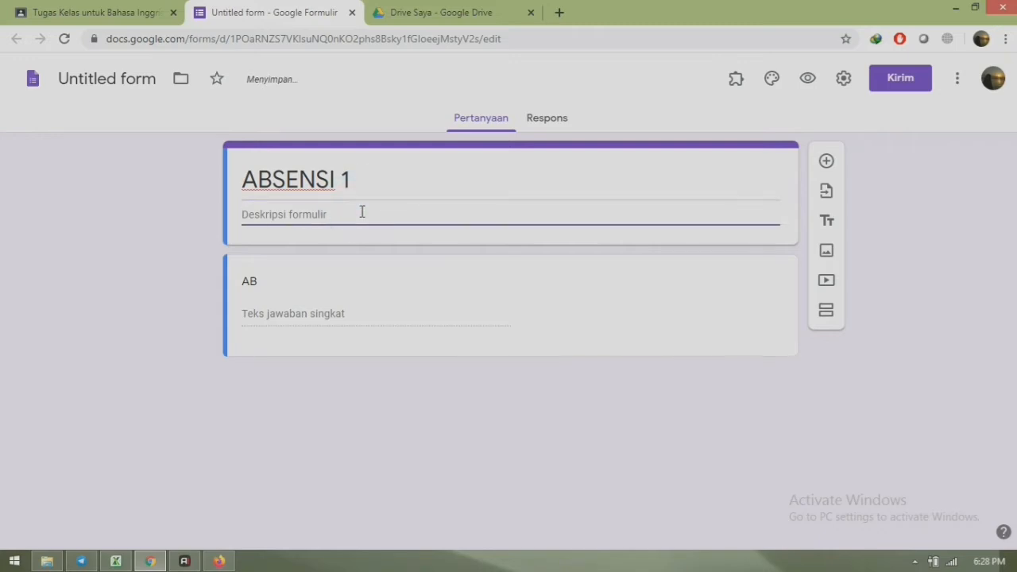
pyautogui.write('Is')
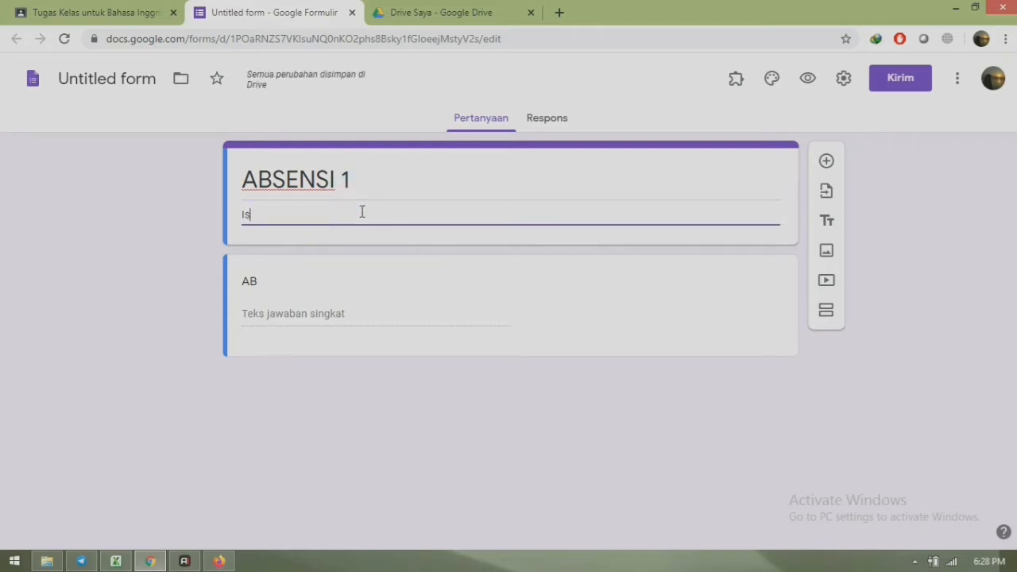
pyautogui.write('ilah')
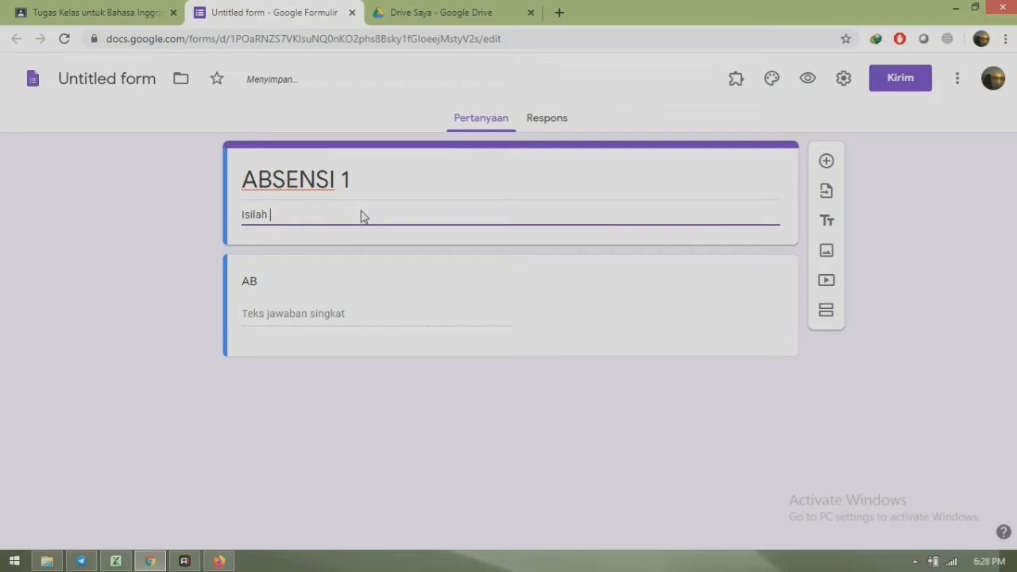
pyautogui.write(' Absensi berikut dengan benar!')
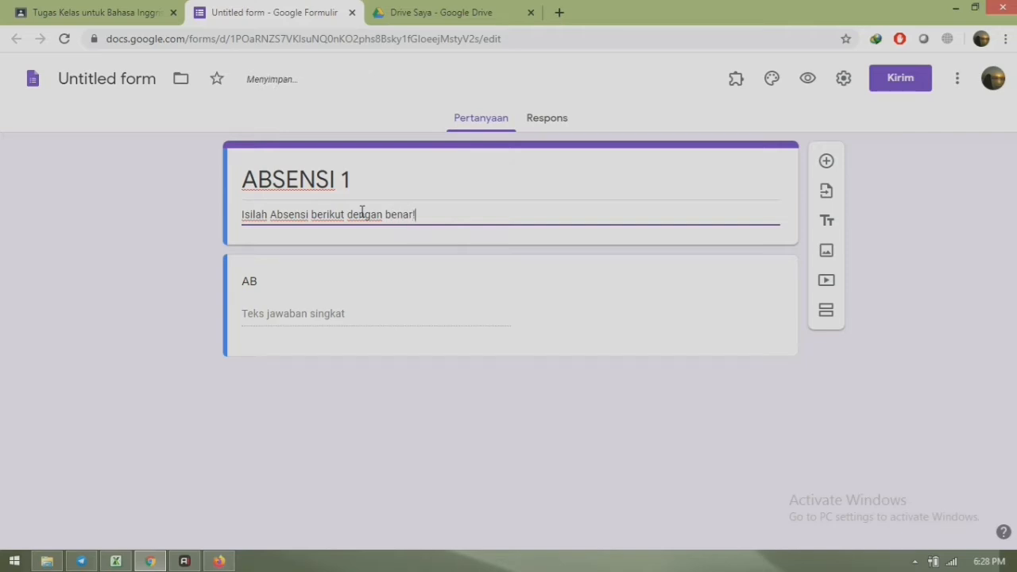
# - Retitle the first short-answer question 'Nama Lengkap' and make it required
pyautogui.click(269, 286)
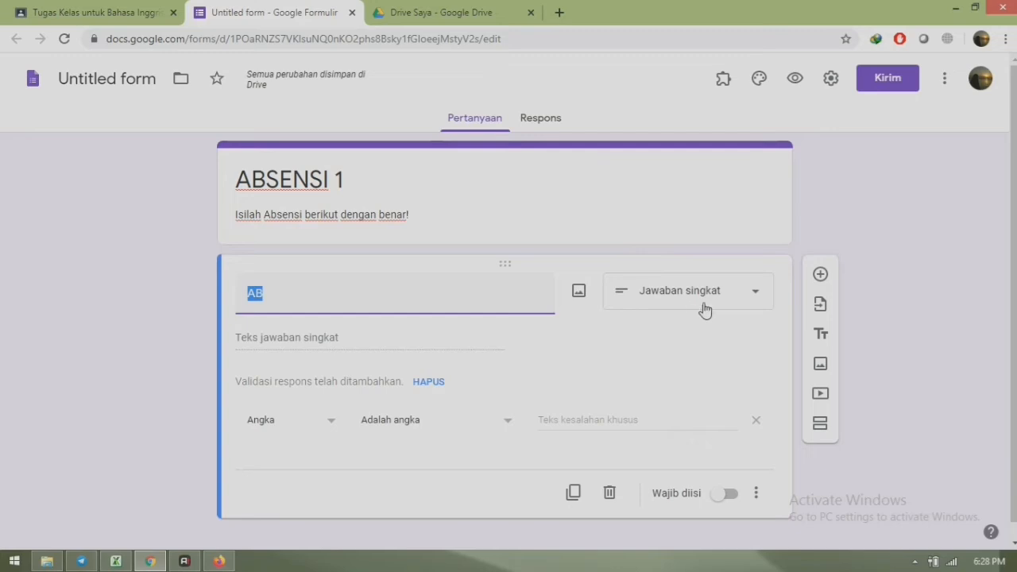
pyautogui.click(734, 303)
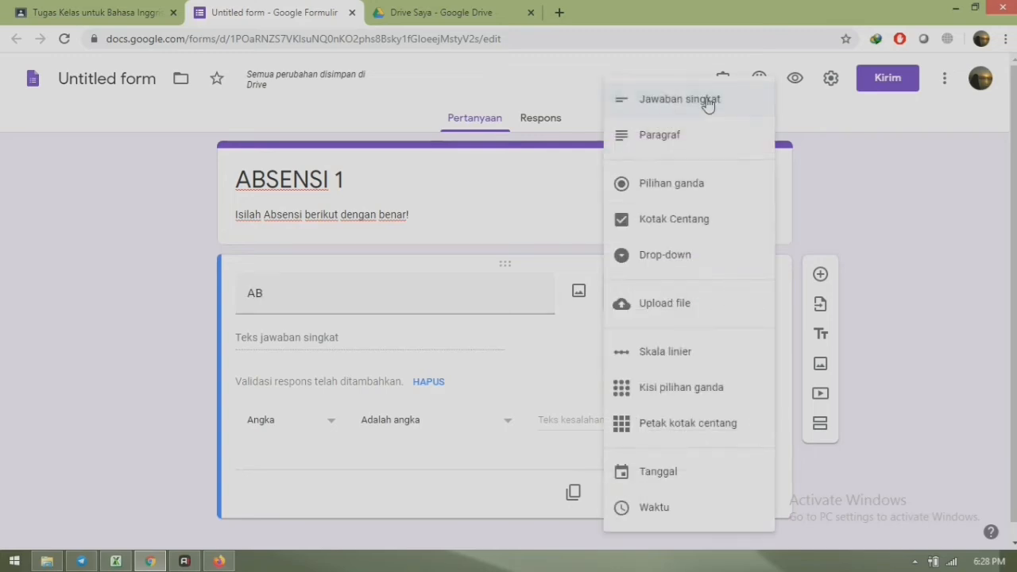
pyautogui.click(692, 97)
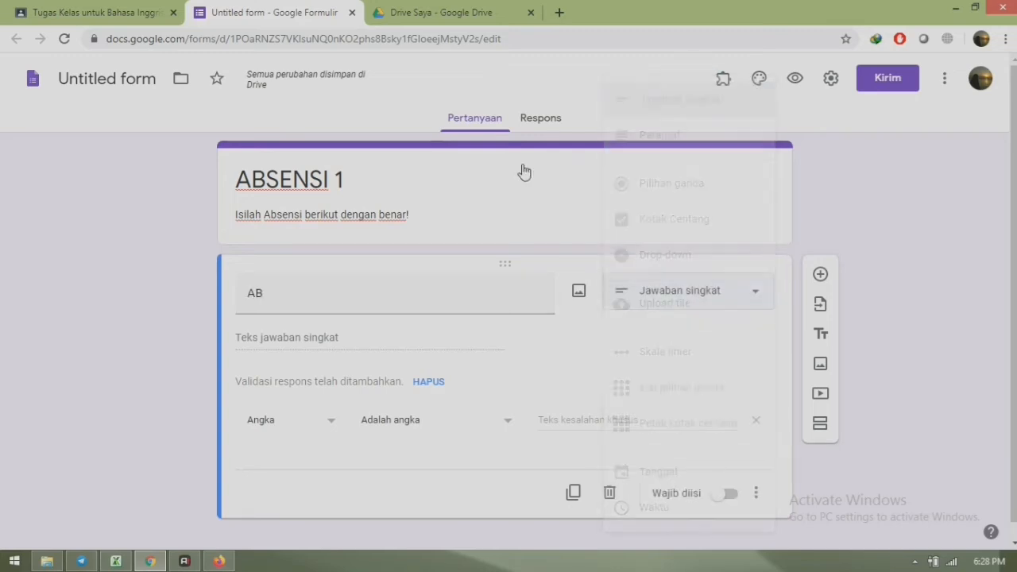
pyautogui.click(294, 295)
pyautogui.write('N')
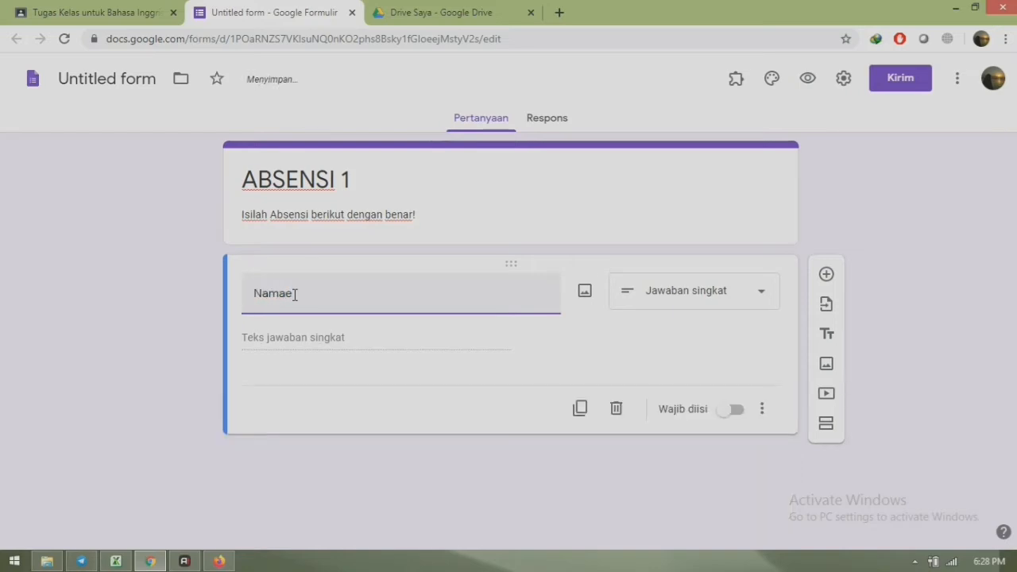
pyautogui.write('amae')
pyautogui.press('BackSpace')
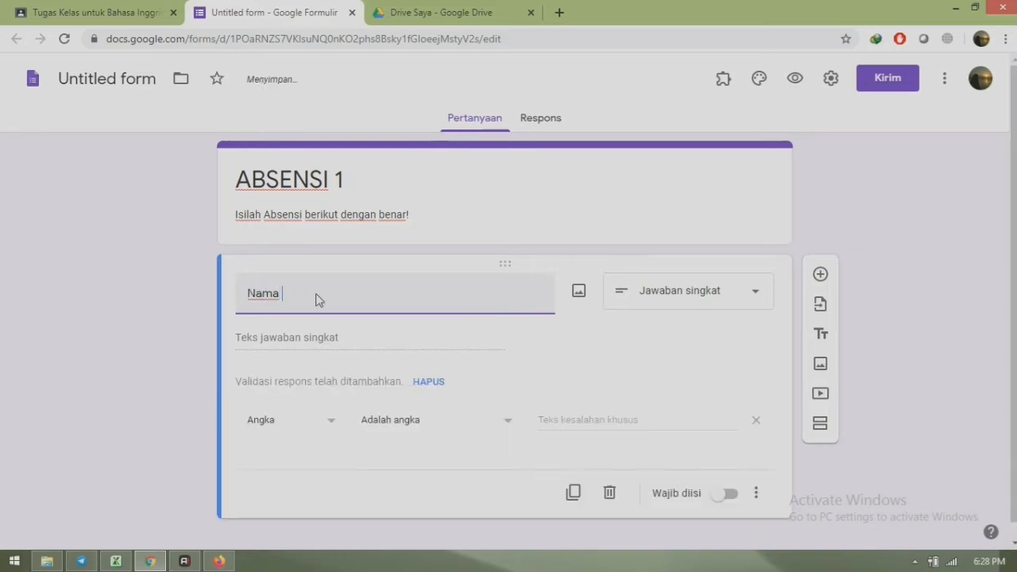
pyautogui.press('BackSpace')
pyautogui.write('Lengkap')
pyautogui.click(279, 293)
pyautogui.click(330, 423)
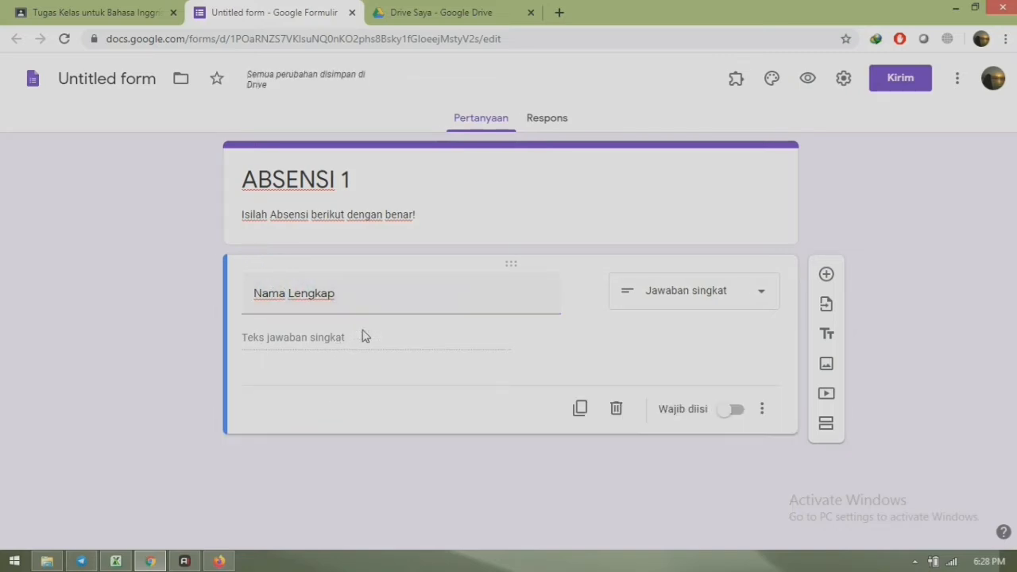
pyautogui.click(735, 411)
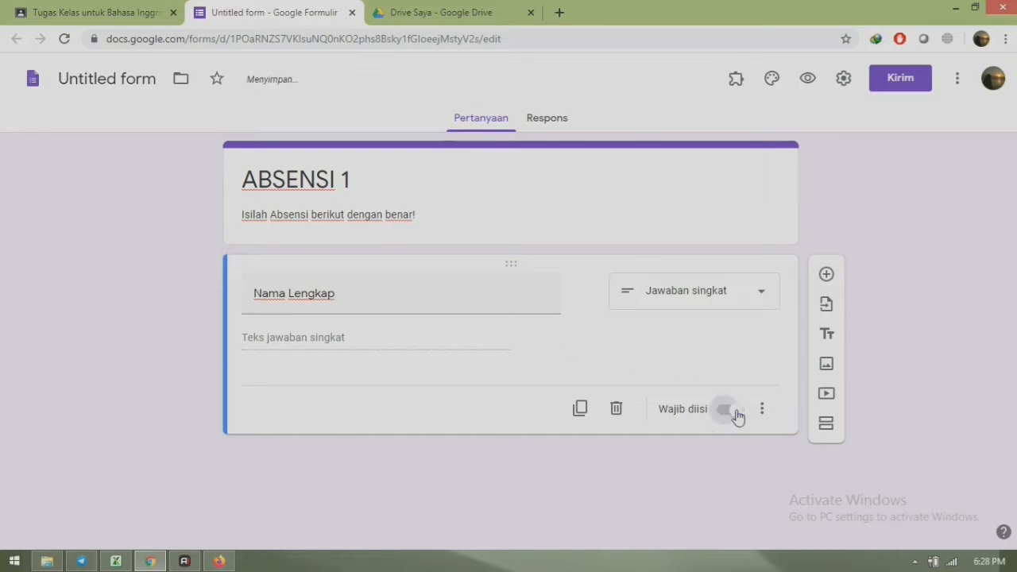
# - Add a required short-answer NISN question validated as a number
pyautogui.click(827, 275)
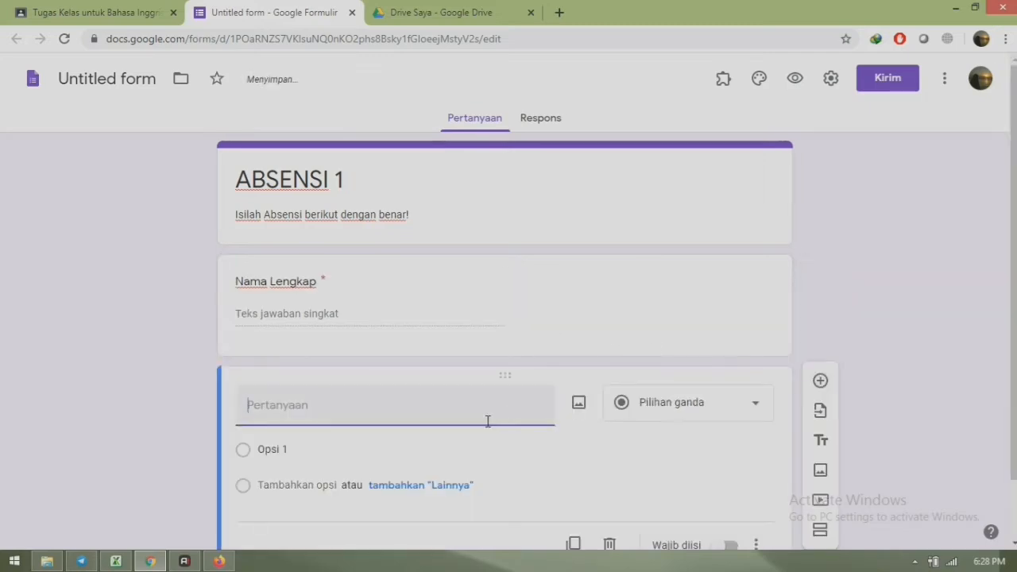
pyautogui.write('NISN')
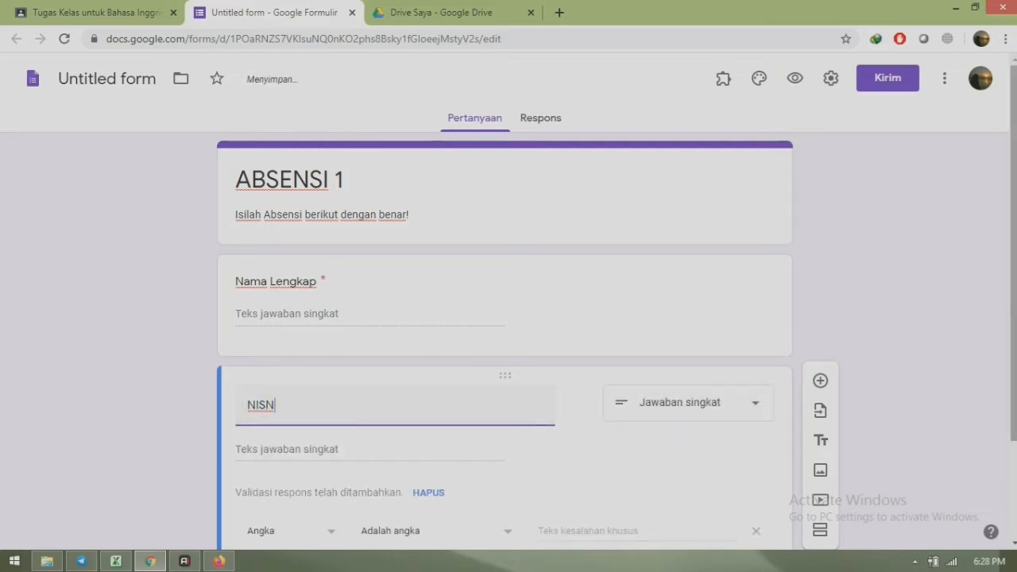
pyautogui.moveTo(1013, 270); pyautogui.dragTo(1013, 381)
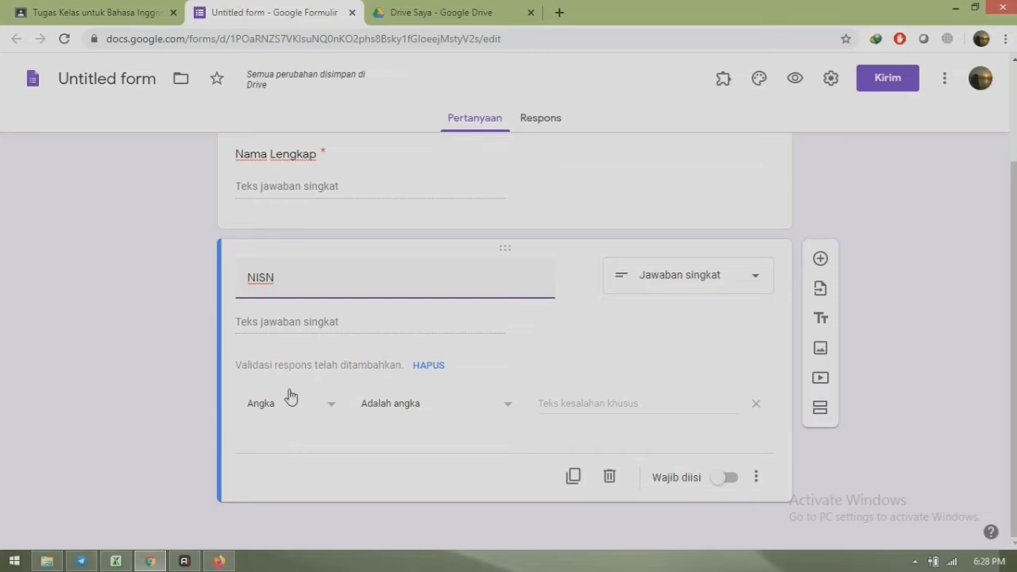
pyautogui.click(330, 403)
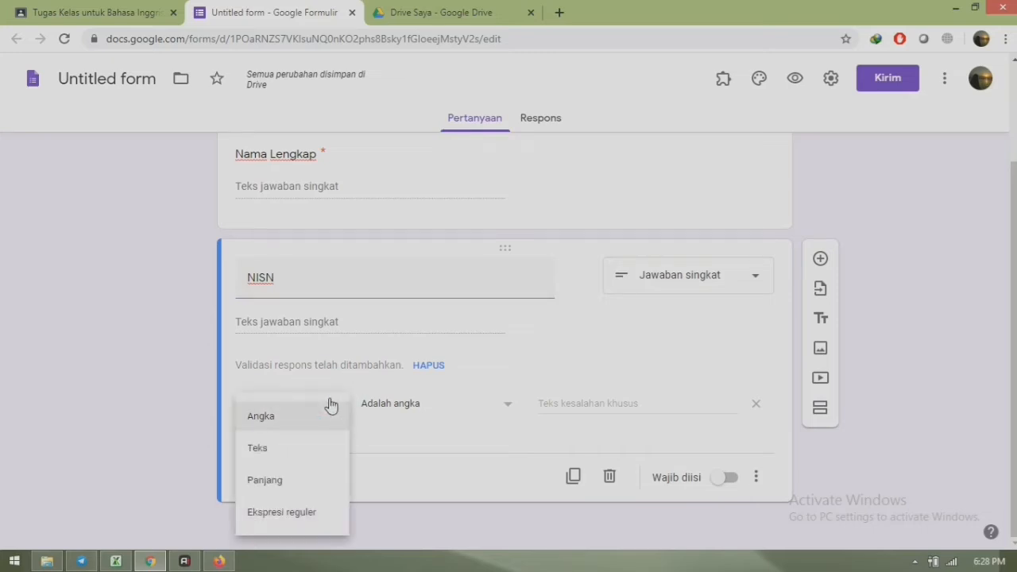
pyautogui.click(329, 413)
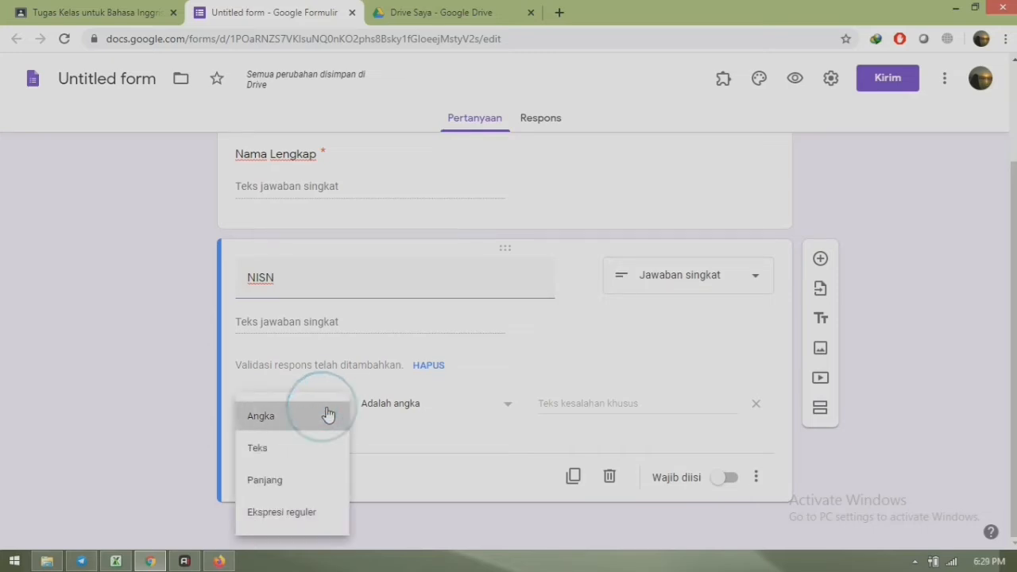
pyautogui.click(512, 403)
pyautogui.click(512, 403)
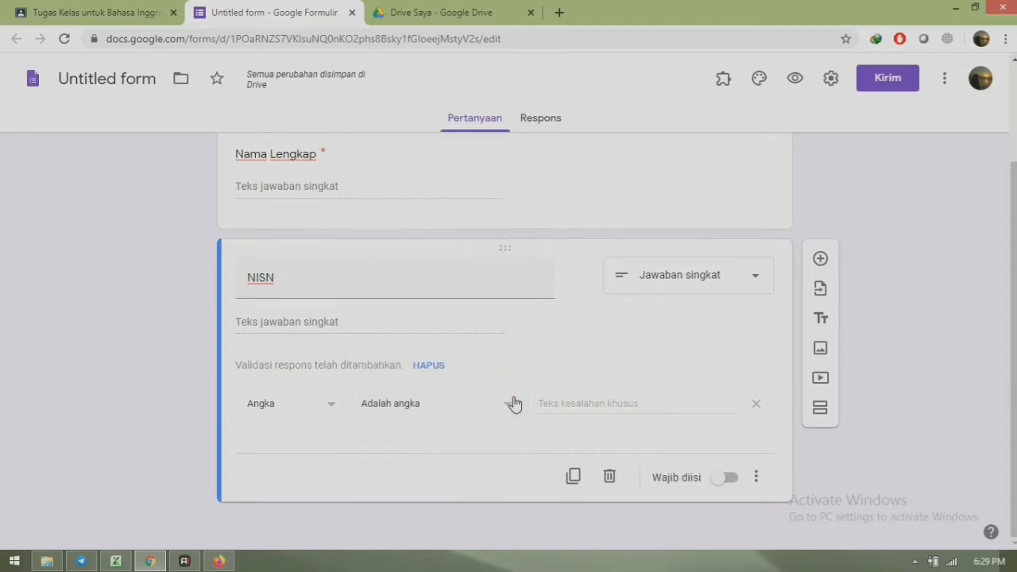
pyautogui.click(728, 482)
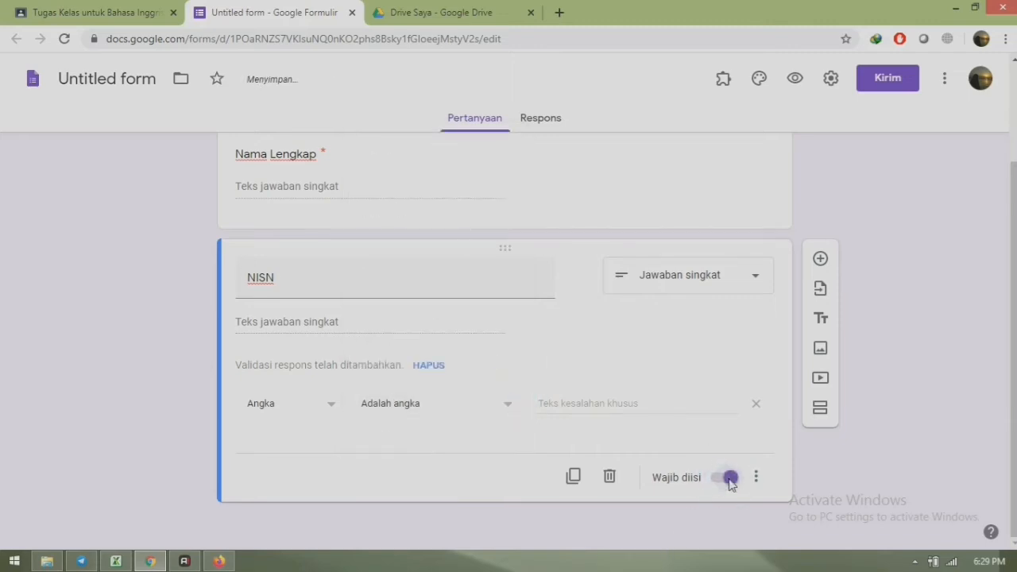
# - Add a required date question 'Tanggal' below NISN
pyautogui.click(819, 260)
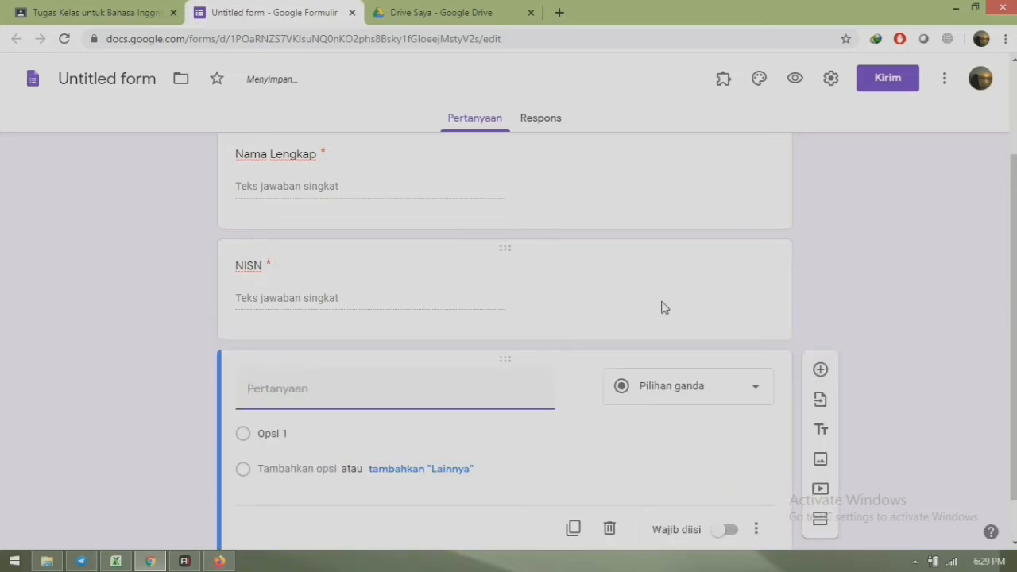
pyautogui.click(657, 386)
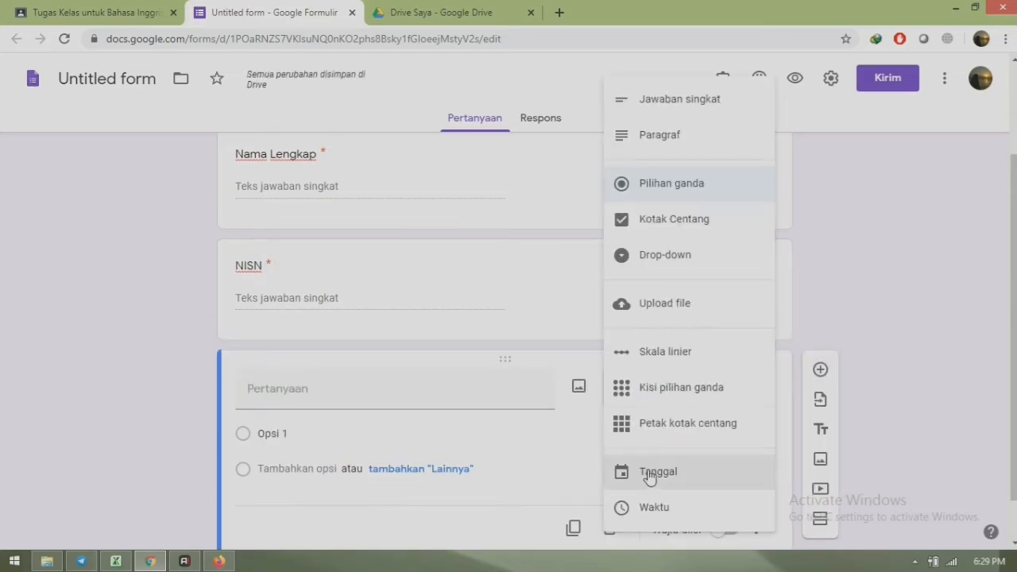
pyautogui.click(650, 474)
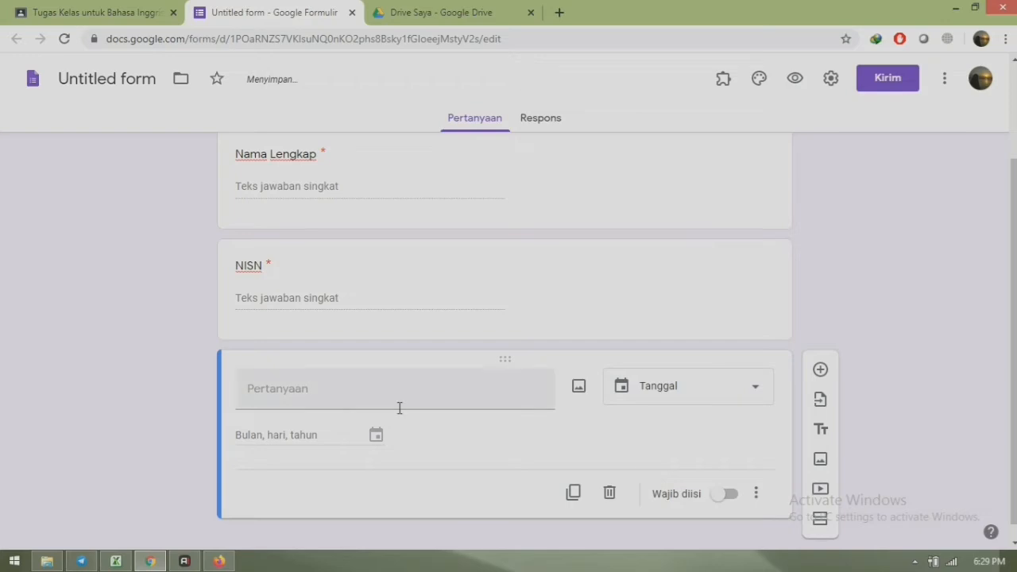
pyautogui.click(344, 390)
pyautogui.write('Tanggal')
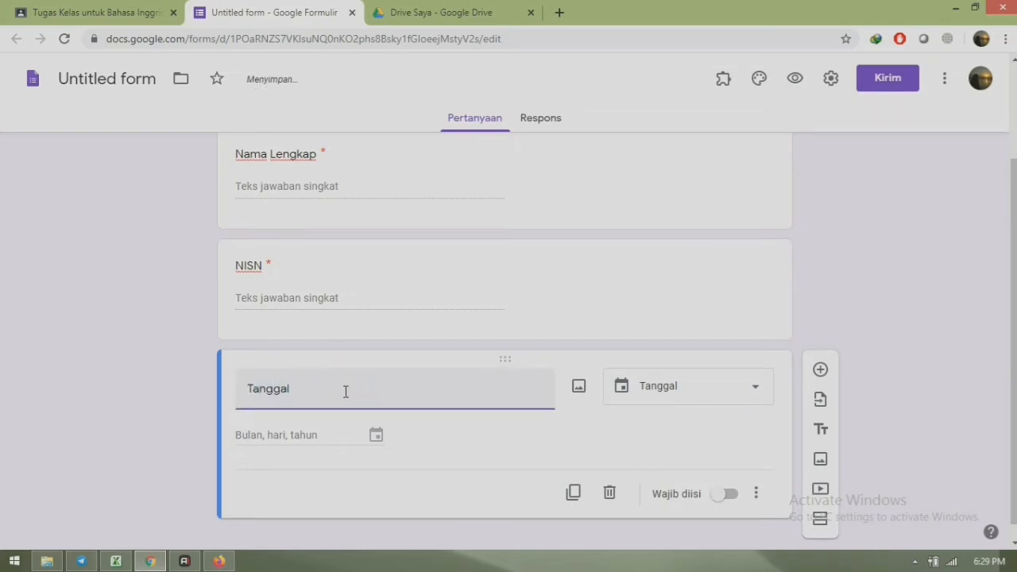
pyautogui.click(732, 495)
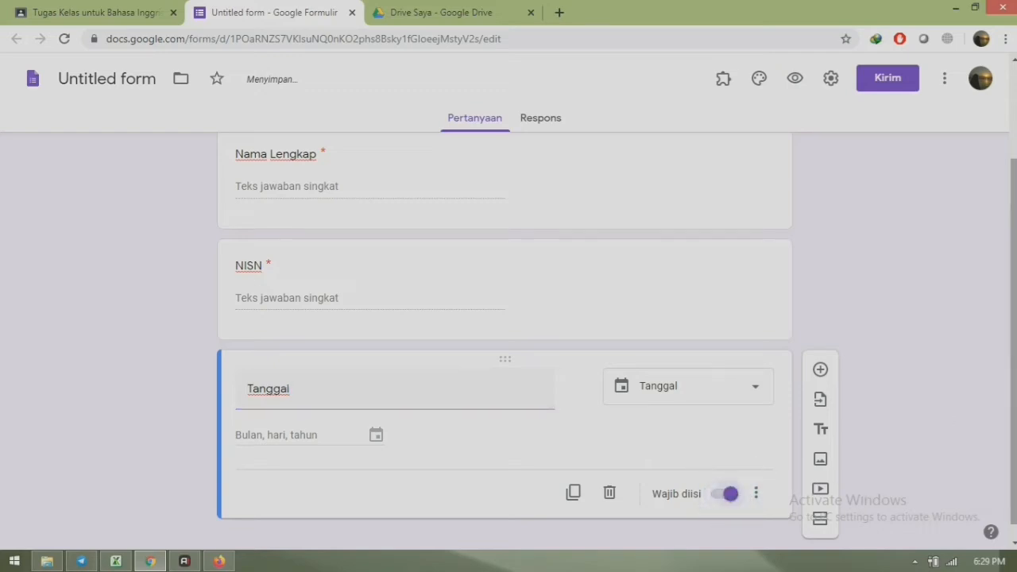
# - Preview the ABSENSI 1 form as respondents will see it
pyautogui.scroll(2, 504, 318)
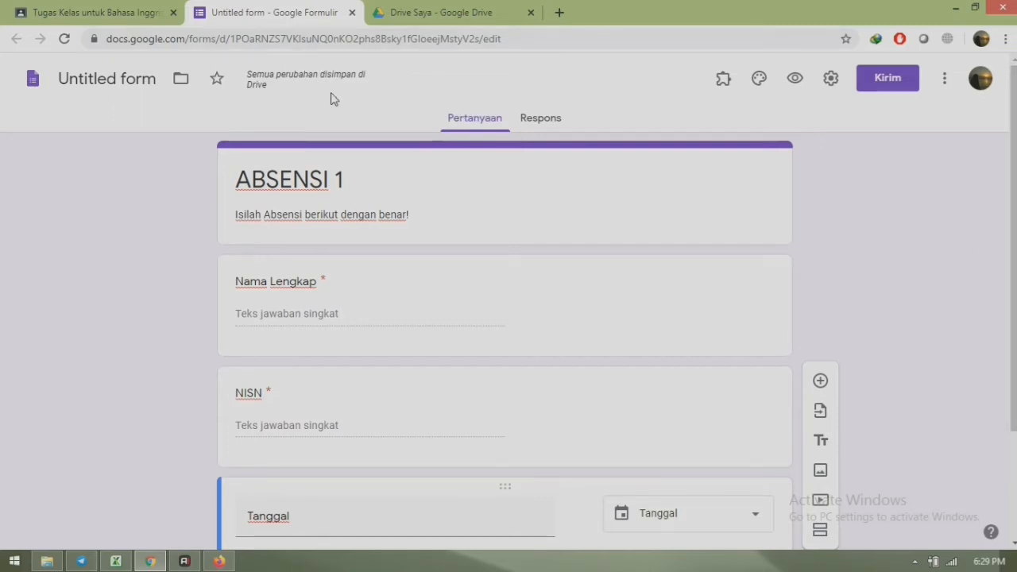
pyautogui.click(794, 79)
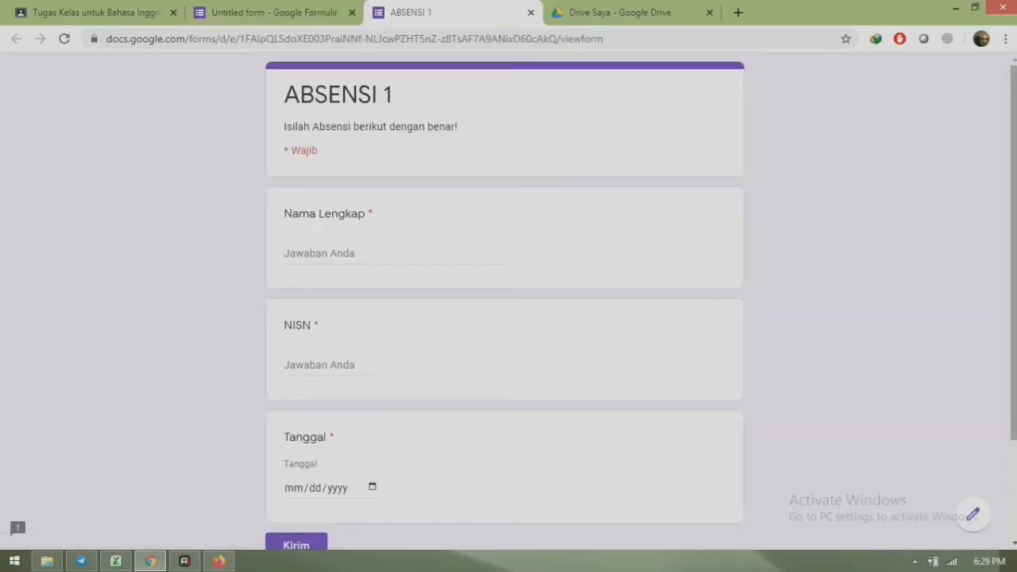
pyautogui.scroll(-2, 972, 152)
pyautogui.scroll(2, 654, 93)
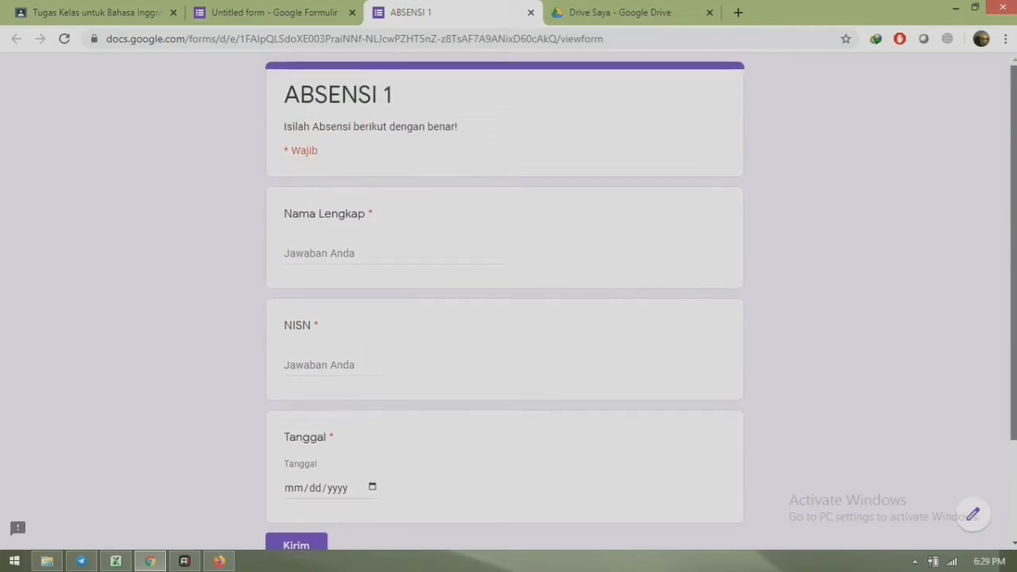
# - Close the form preview and editor tabs to get back to the ABSENSI 1 draft
pyautogui.click(530, 13)
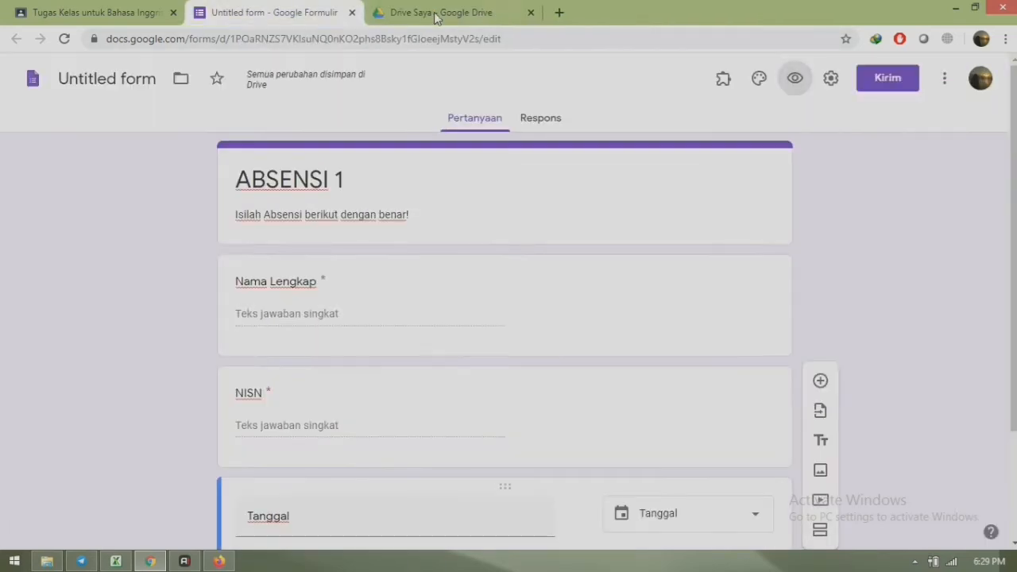
pyautogui.click(352, 12)
pyautogui.click(119, 17)
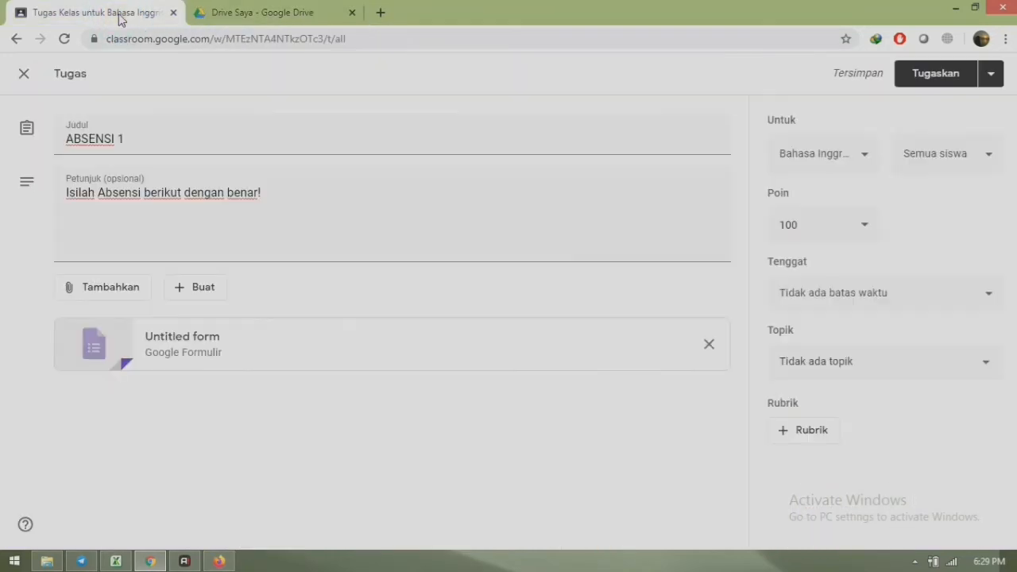
# - Reopen the attached form to check it, then close it again
pyautogui.click(199, 342)
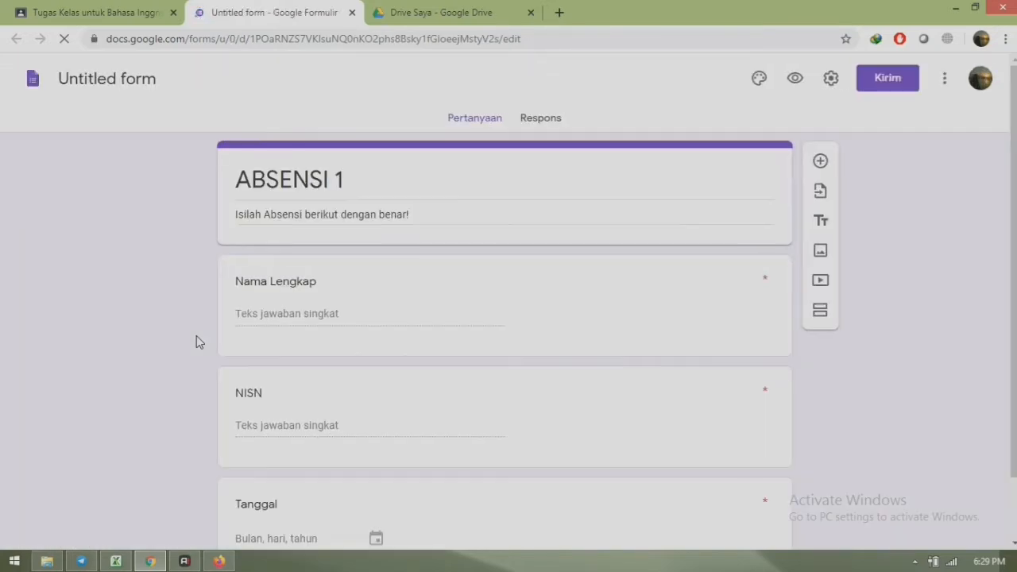
pyautogui.scroll(-1, 505, 318)
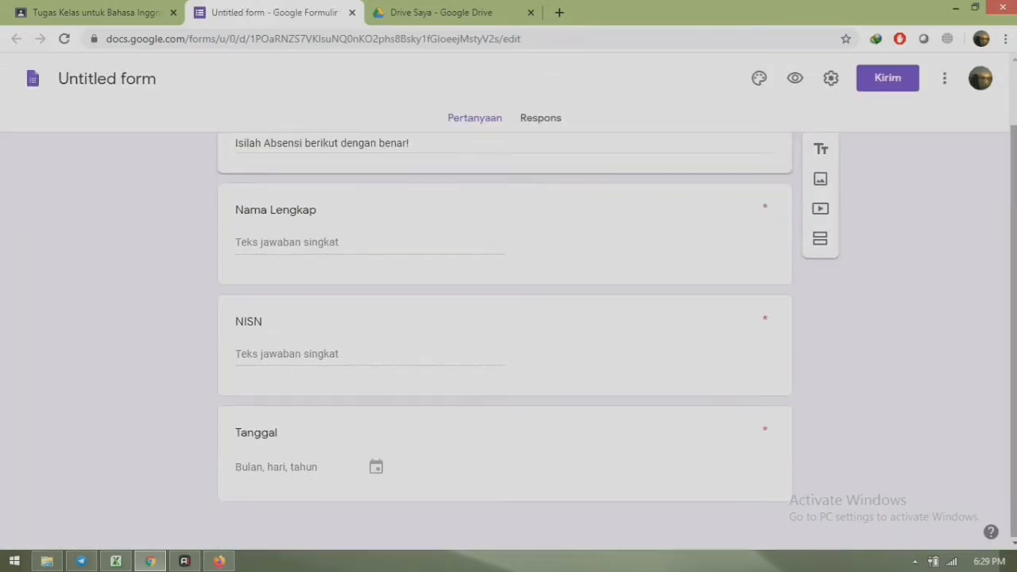
pyautogui.click(352, 13)
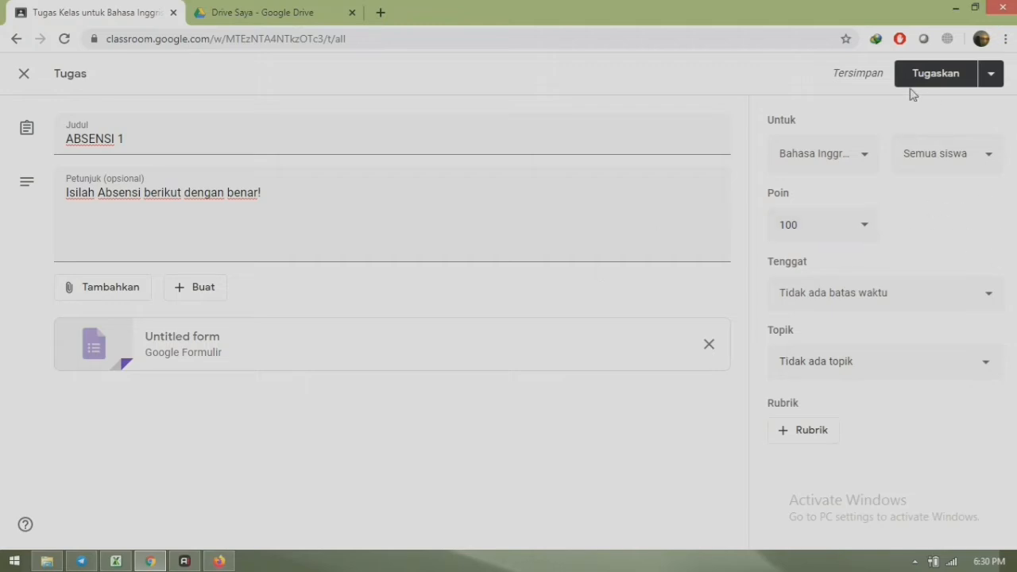
# - Check the class and keep all students selected as recipients
pyautogui.click(866, 159)
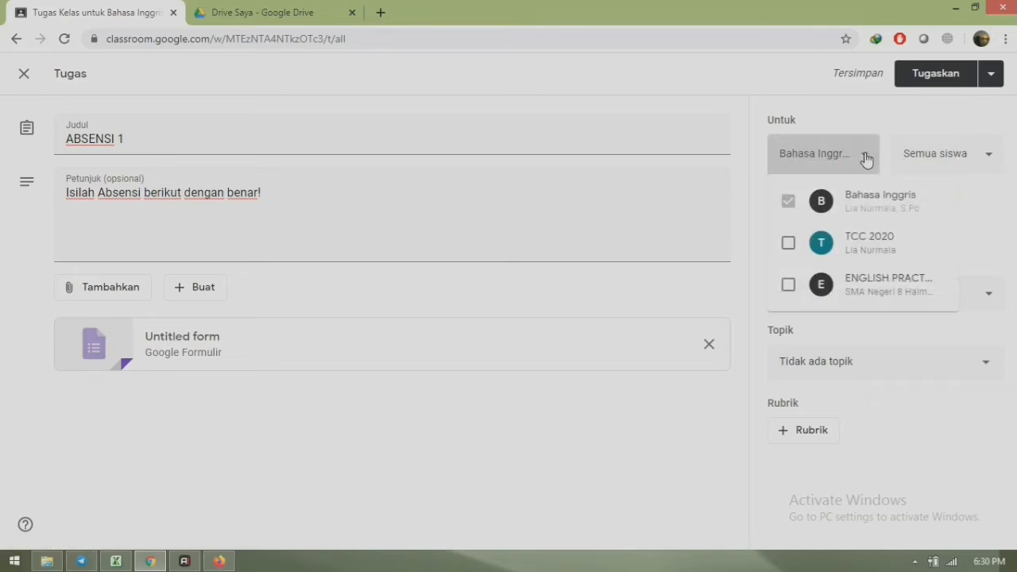
pyautogui.click(985, 154)
pyautogui.click(987, 156)
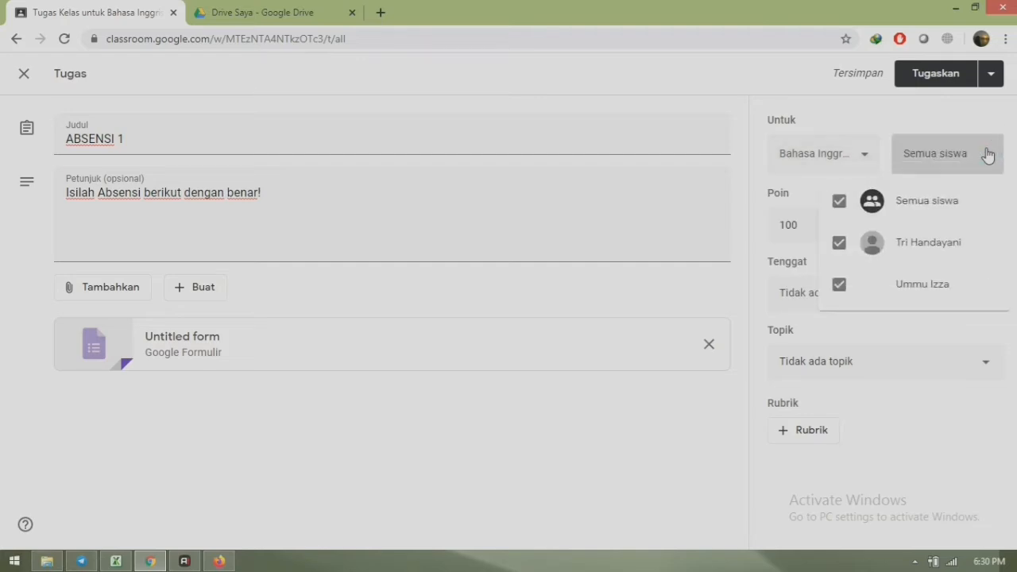
pyautogui.click(916, 210)
pyautogui.click(931, 210)
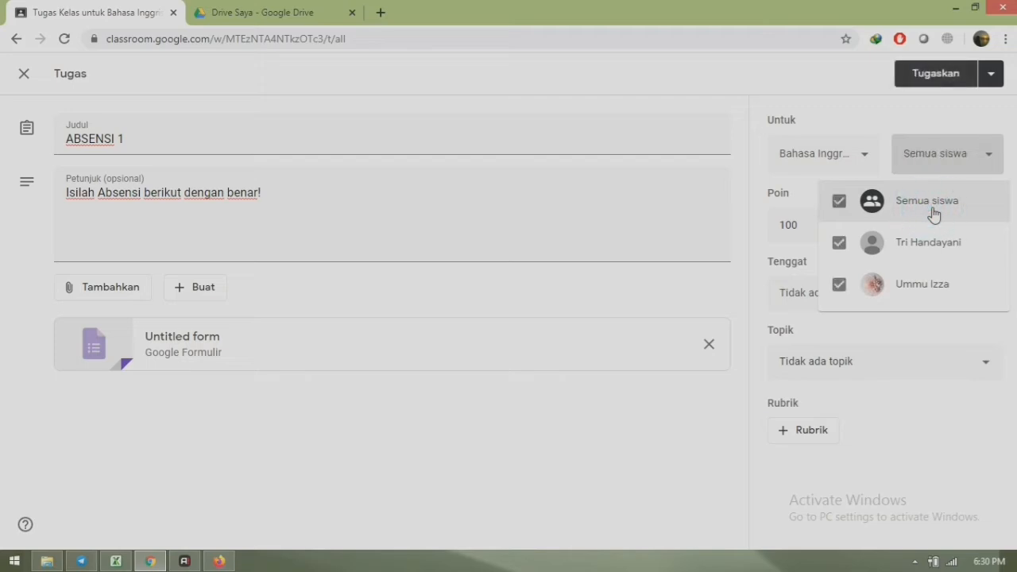
pyautogui.click(960, 165)
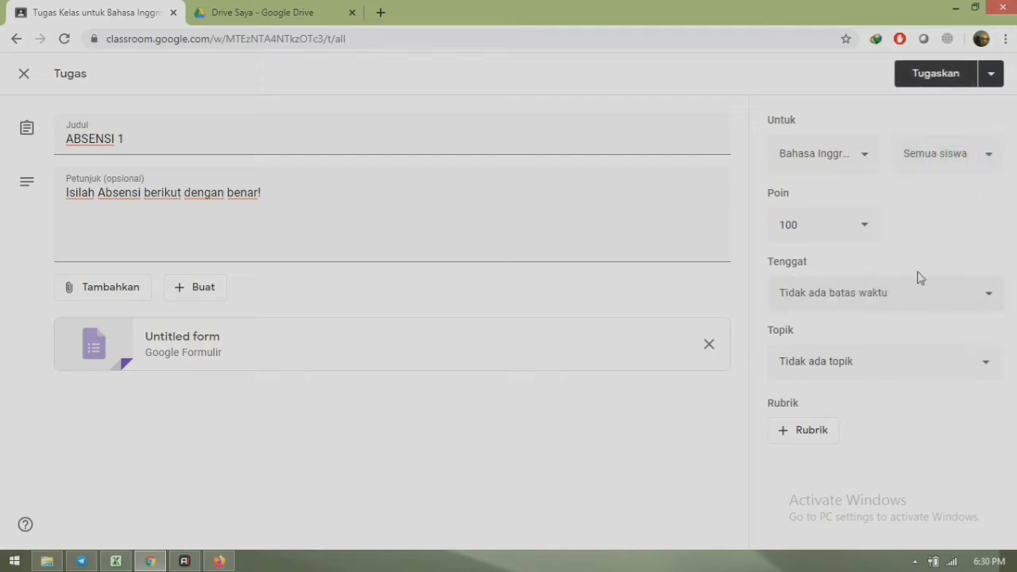
# - Set the due date to 17 June 2020 at 23.59
pyautogui.click(908, 298)
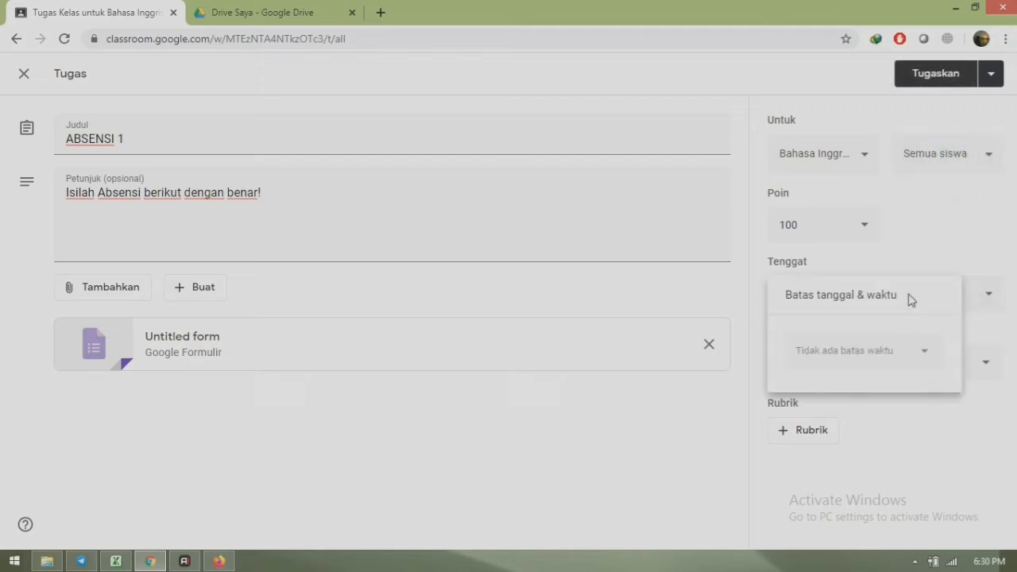
pyautogui.click(841, 365)
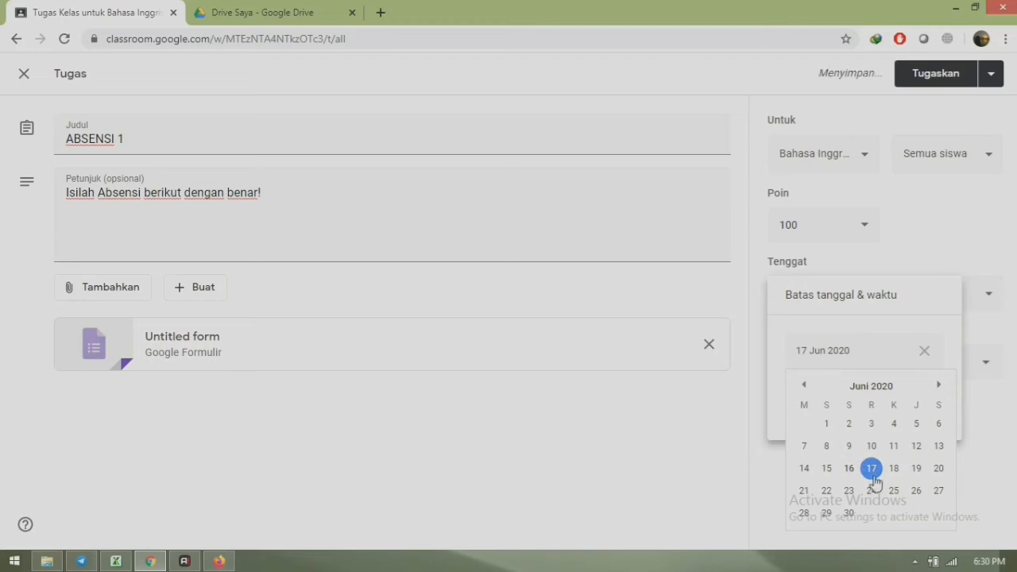
pyautogui.click(869, 474)
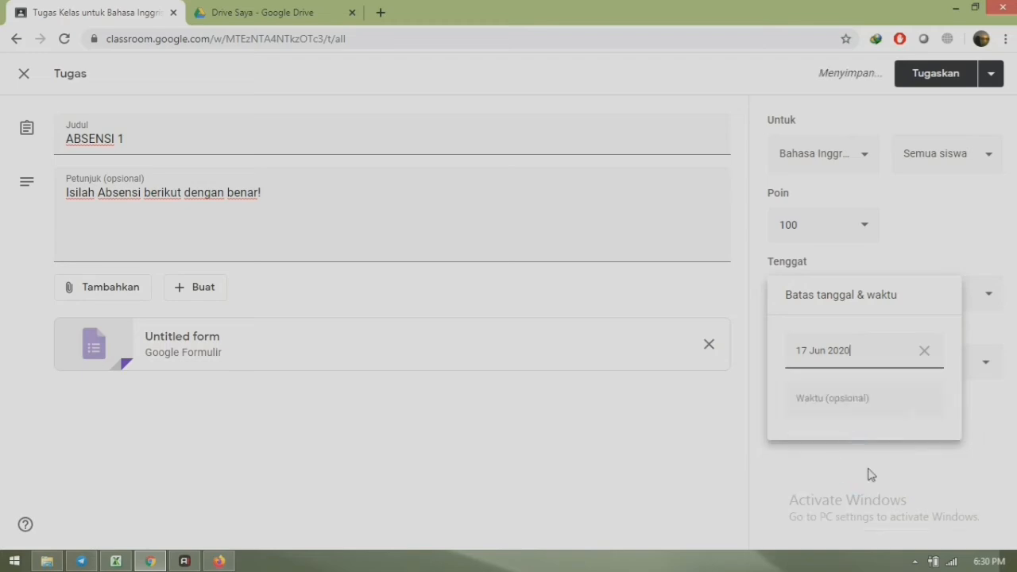
pyautogui.click(798, 394)
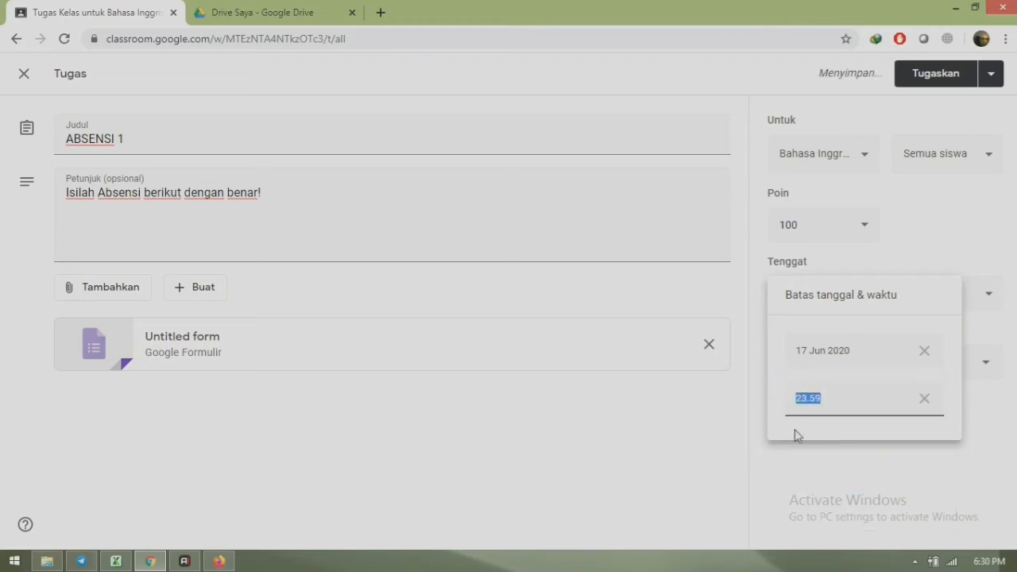
pyautogui.click(1008, 452)
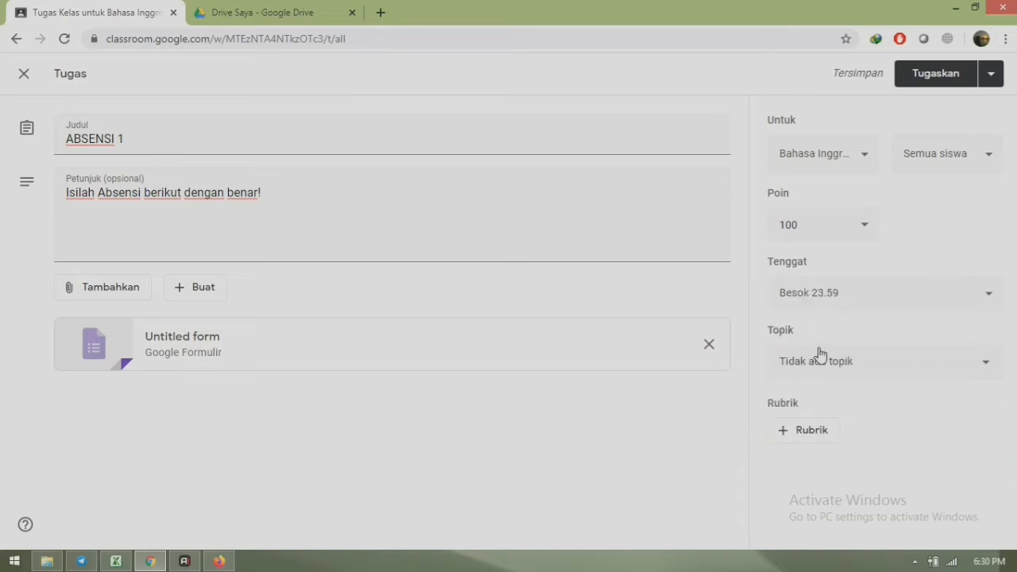
# - File ABSENSI 1 under the Absensi topic and assign it
pyautogui.click(863, 372)
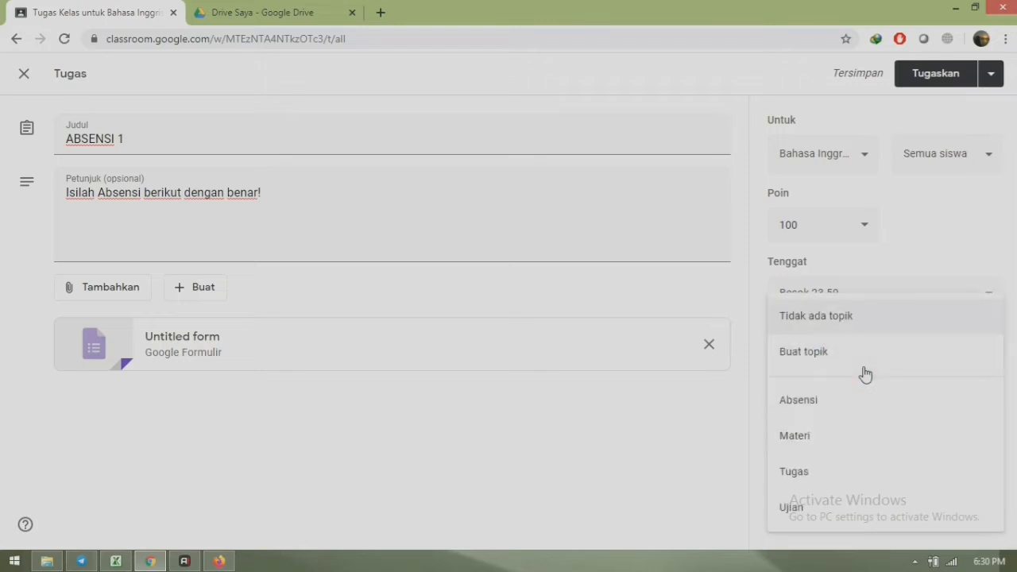
pyautogui.click(800, 408)
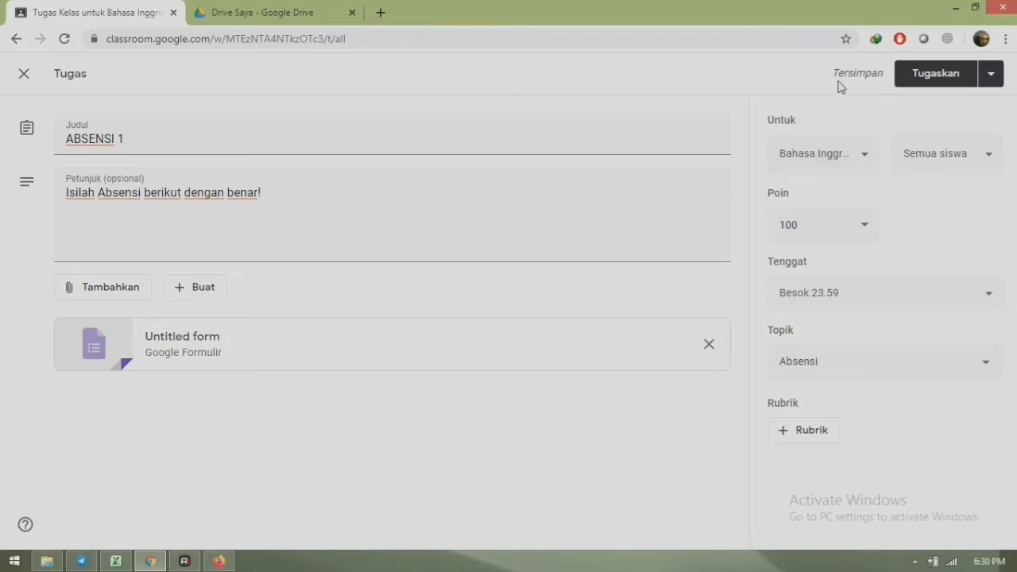
pyautogui.click(943, 80)
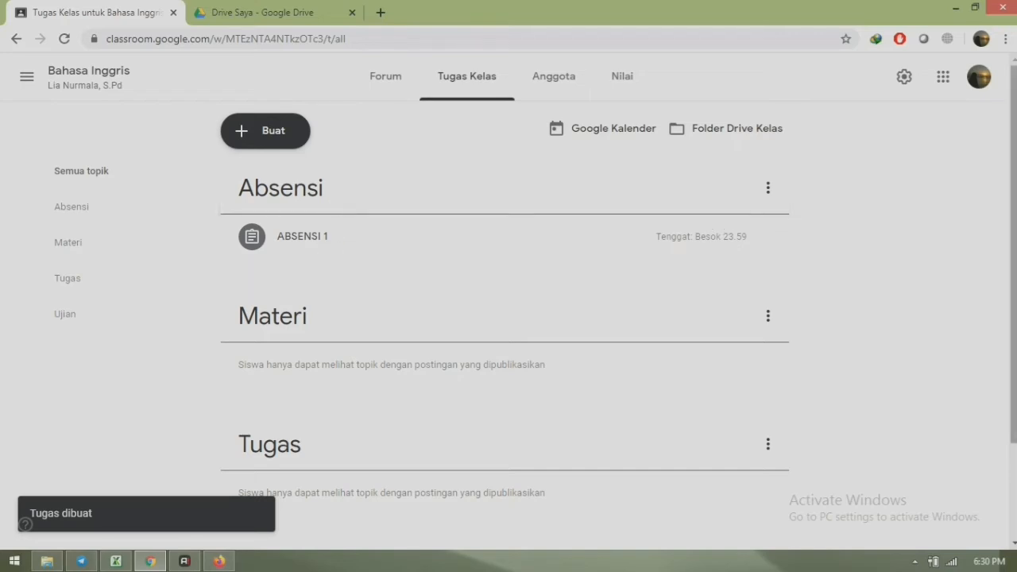
# - Review ABSENSI 1 under Absensi on Tugas Kelas and bring up the create menu
pyautogui.moveTo(1014, 238); pyautogui.dragTo(1015, 335)
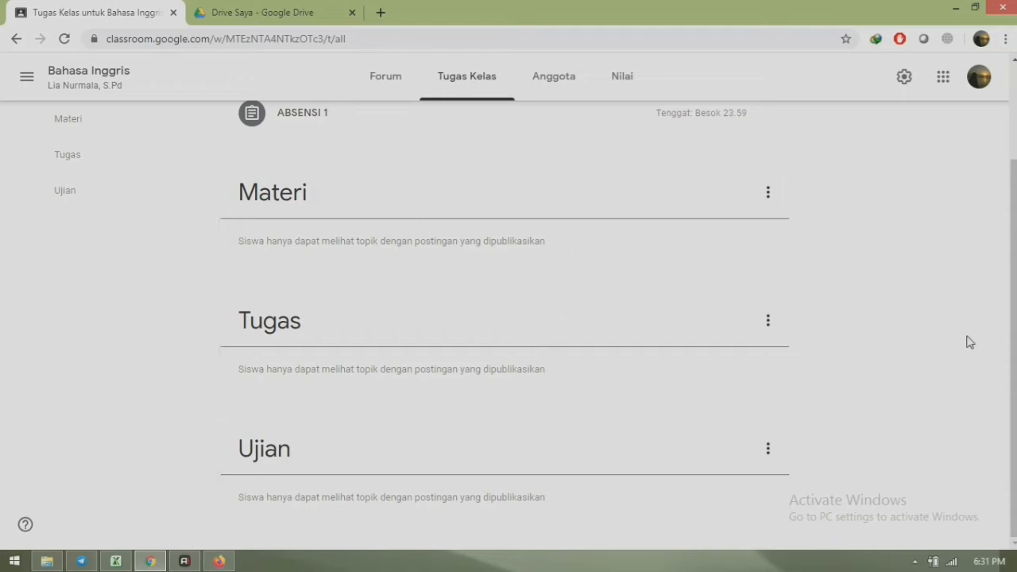
pyautogui.scroll(3, 967, 341)
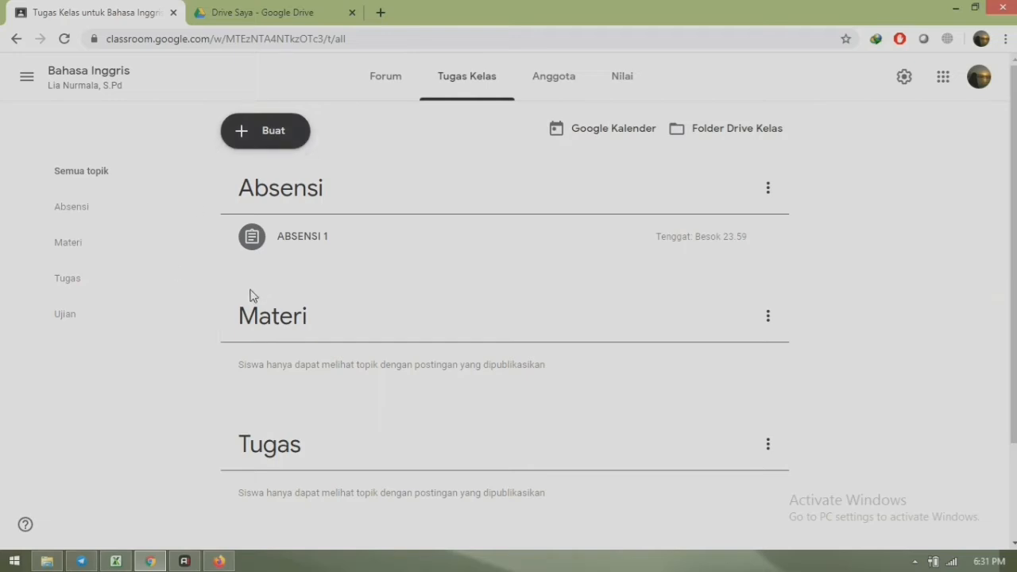
pyautogui.click(250, 133)
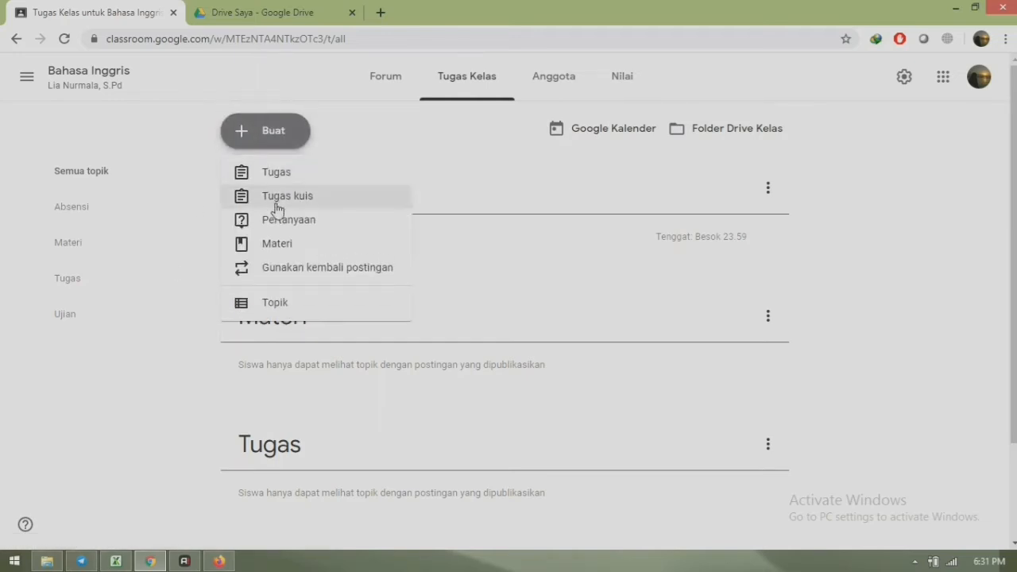
# - Create a Materi post 'Introduce Self' described 'Bacalah materi berikut dengan seksama.'
pyautogui.click(292, 247)
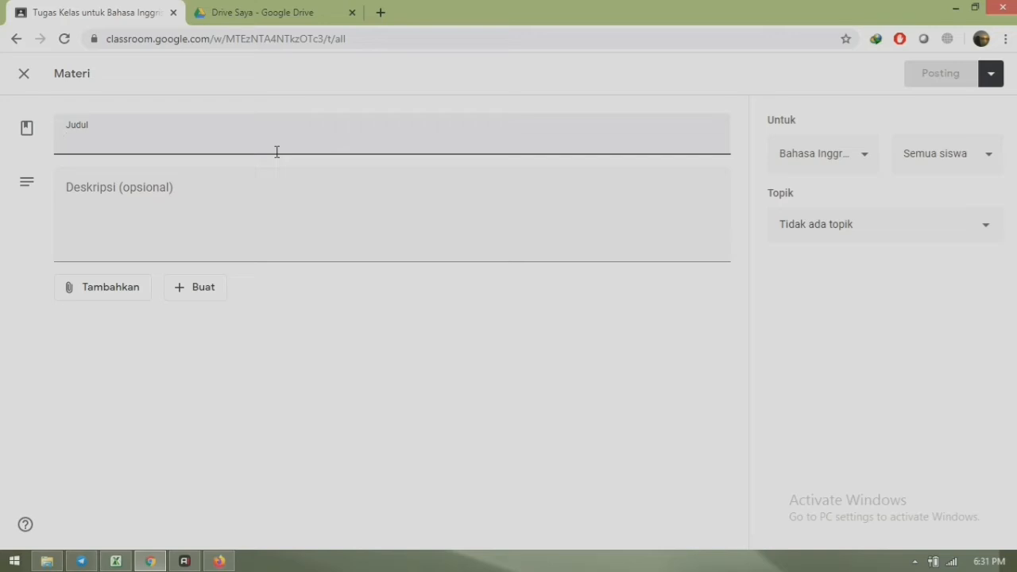
pyautogui.write('Intro')
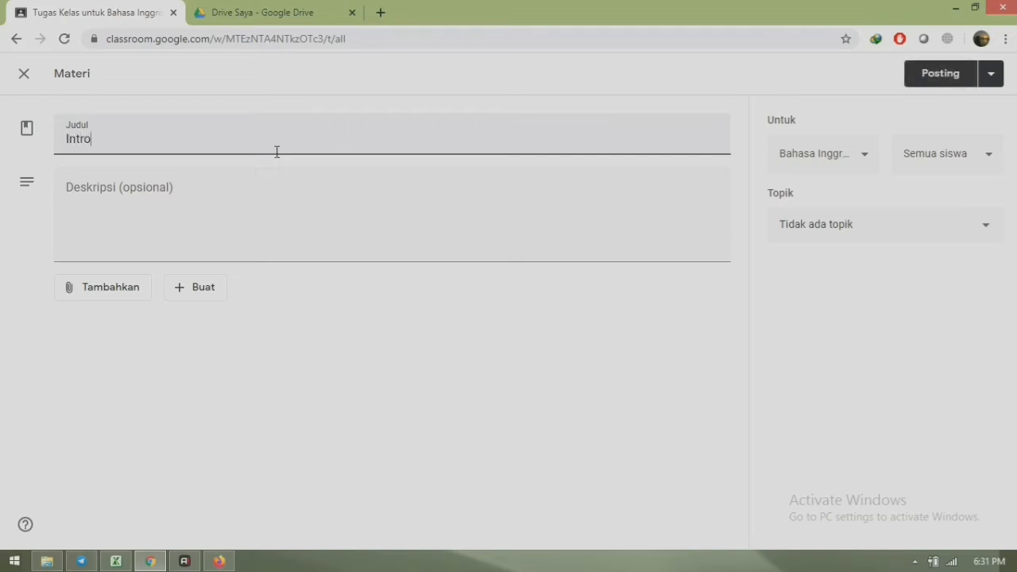
pyautogui.write('duce Self')
pyautogui.click(187, 206)
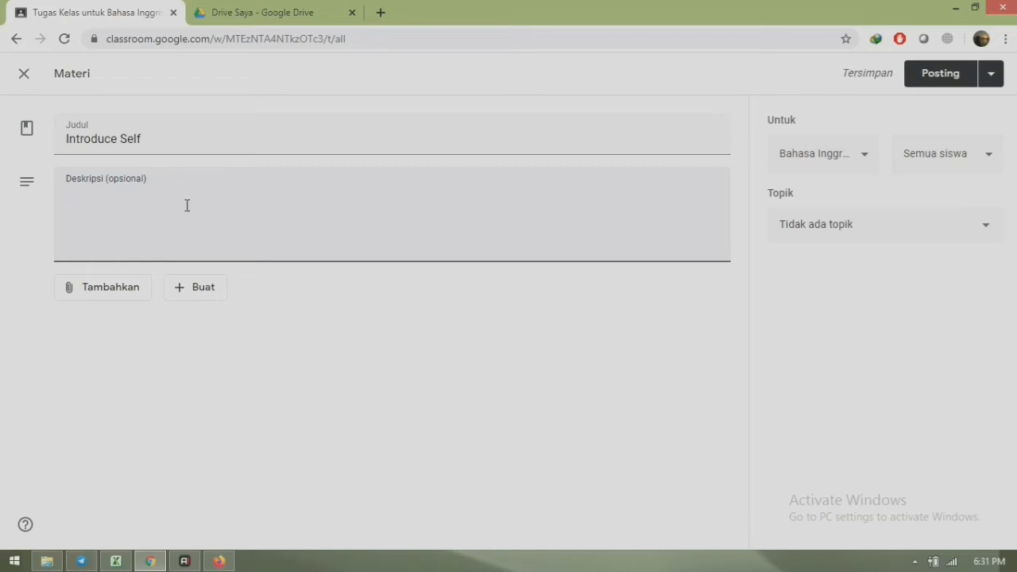
pyautogui.write('BAcalah')
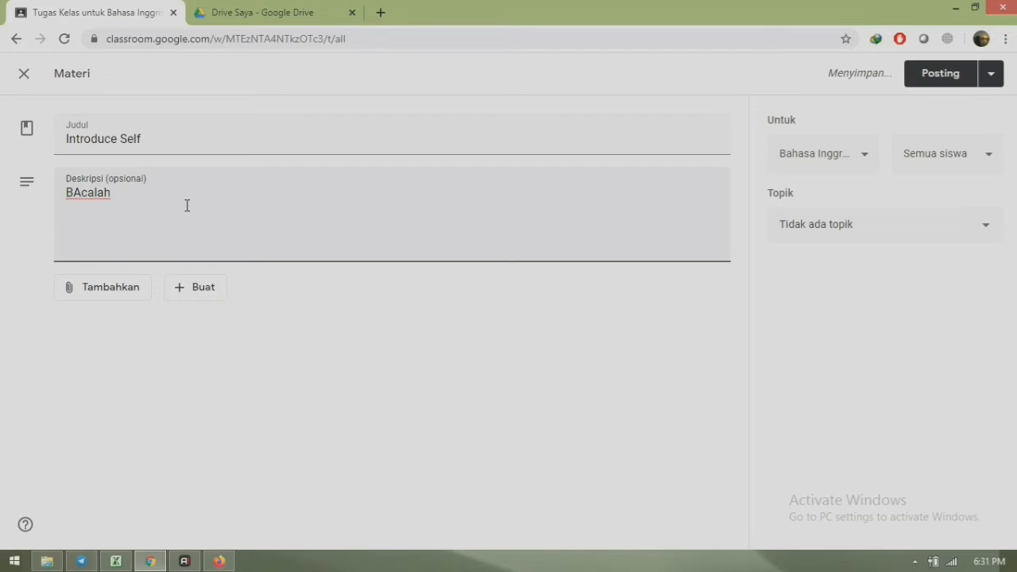
pyautogui.press('BackSpace')
pyautogui.press('BackSpace')
pyautogui.press('BackSpace')
pyautogui.press('BackSpace')
pyautogui.press('BackSpace')
pyautogui.press('BackSpace')
pyautogui.press('BackSpace')
pyautogui.write('Bacalah ')
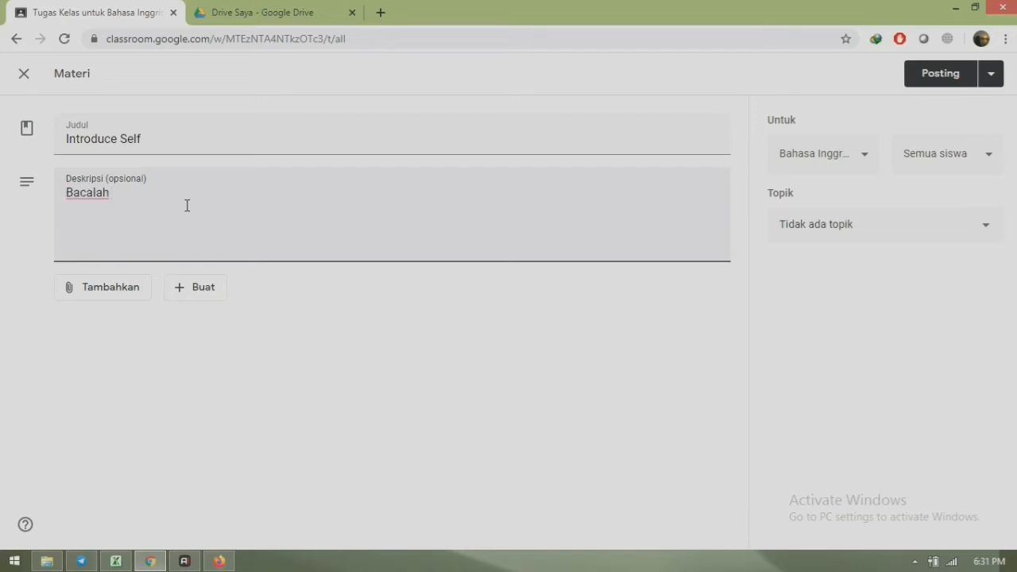
pyautogui.write('materi berikut dengan ')
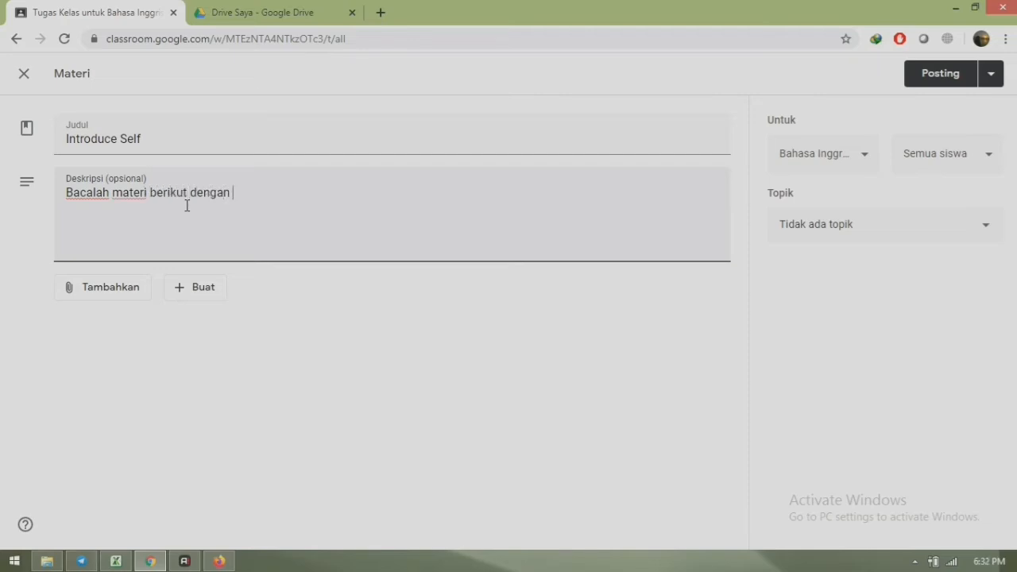
pyautogui.write('seksama.')
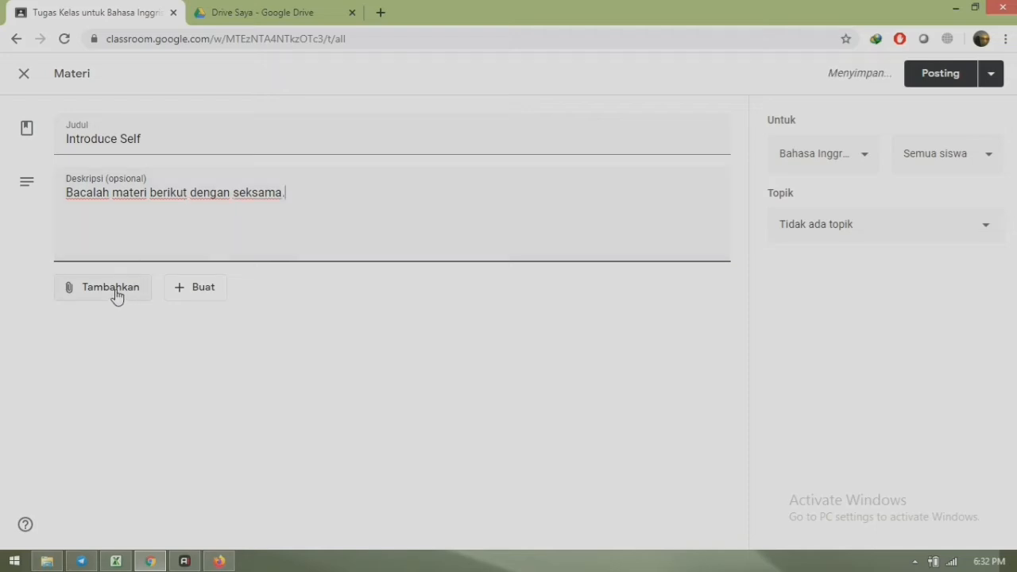
pyautogui.click(117, 294)
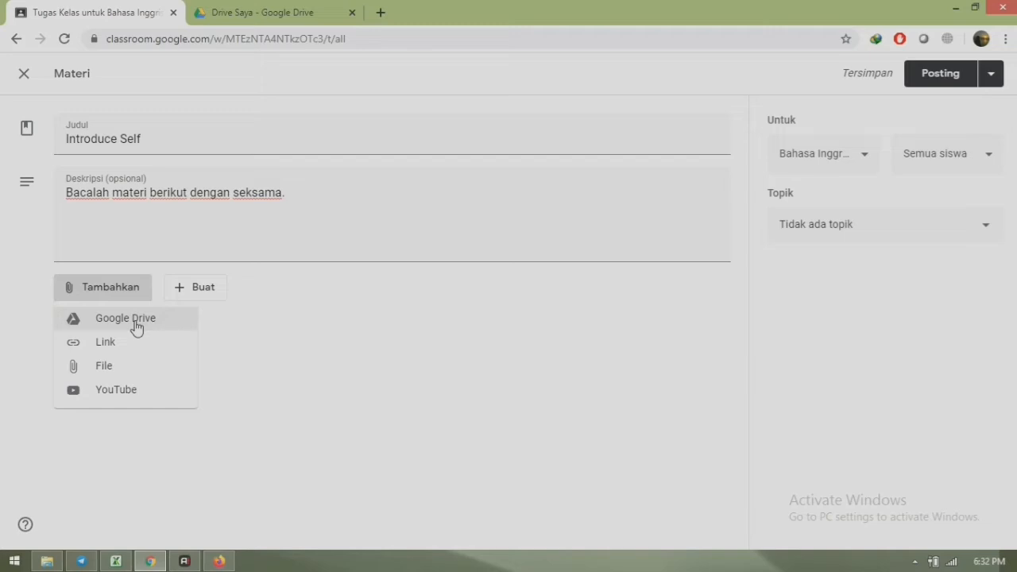
# - Search Drive for 'Materi', attach MATERI FIX.docx to Introduce Self, and open it to check
pyautogui.click(135, 326)
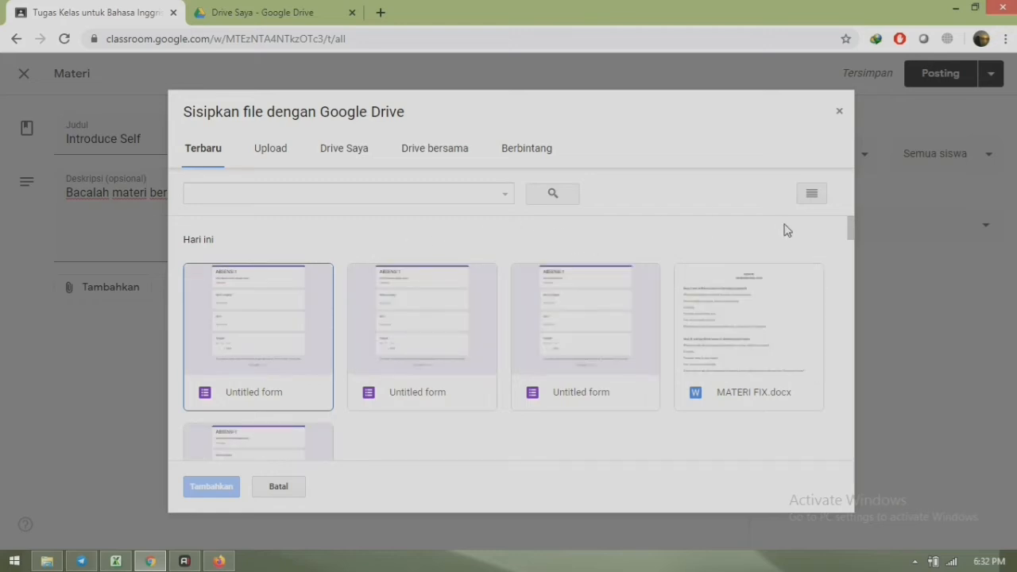
pyautogui.click(446, 191)
pyautogui.write('Materi')
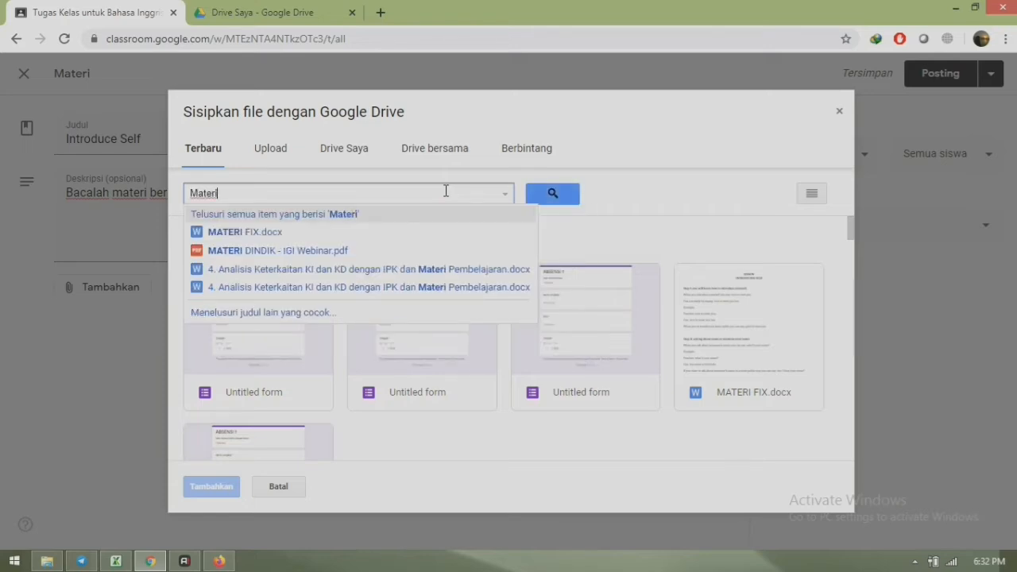
pyautogui.click(262, 231)
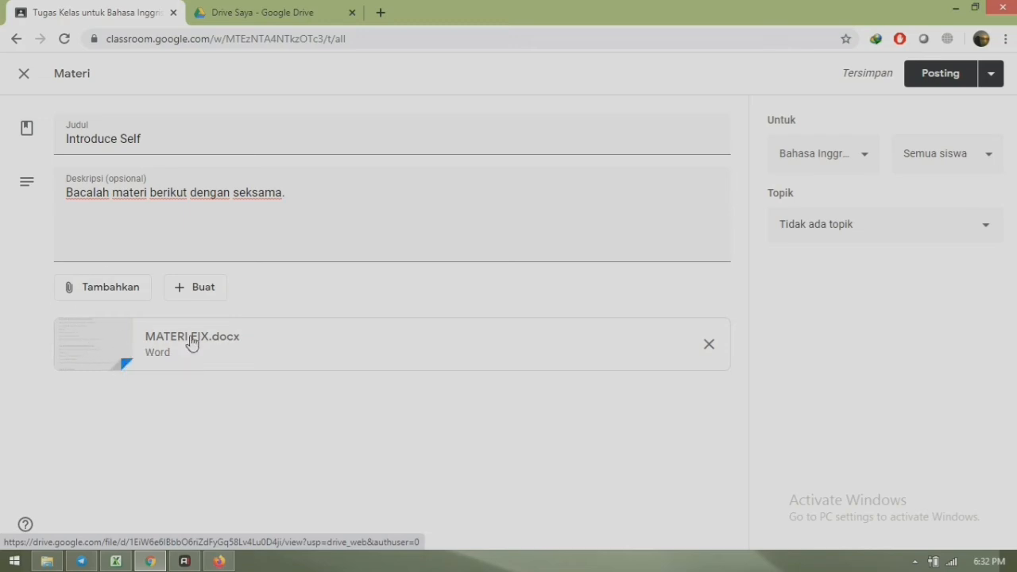
pyautogui.click(159, 338)
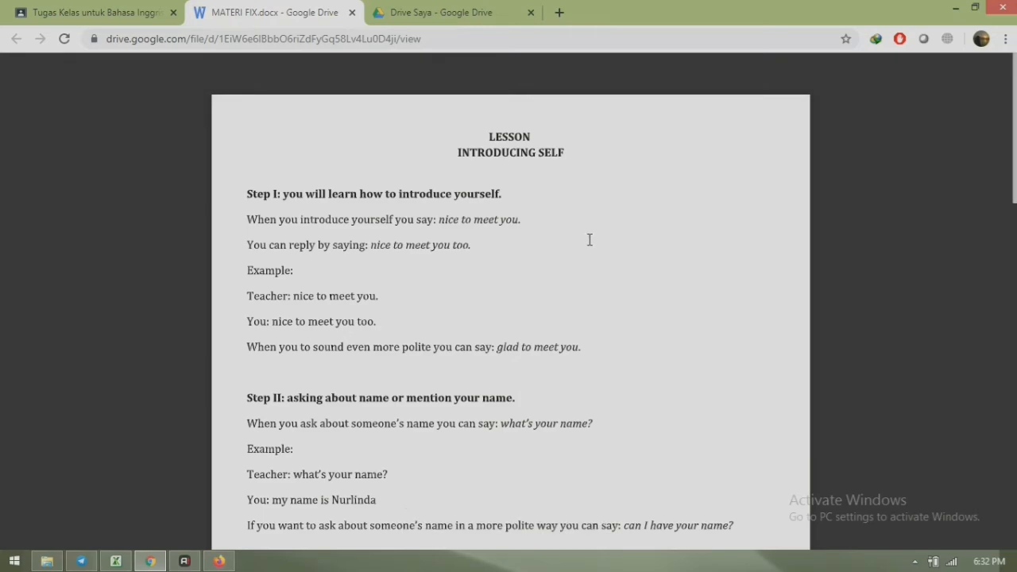
pyautogui.scroll(-8, 252, 397)
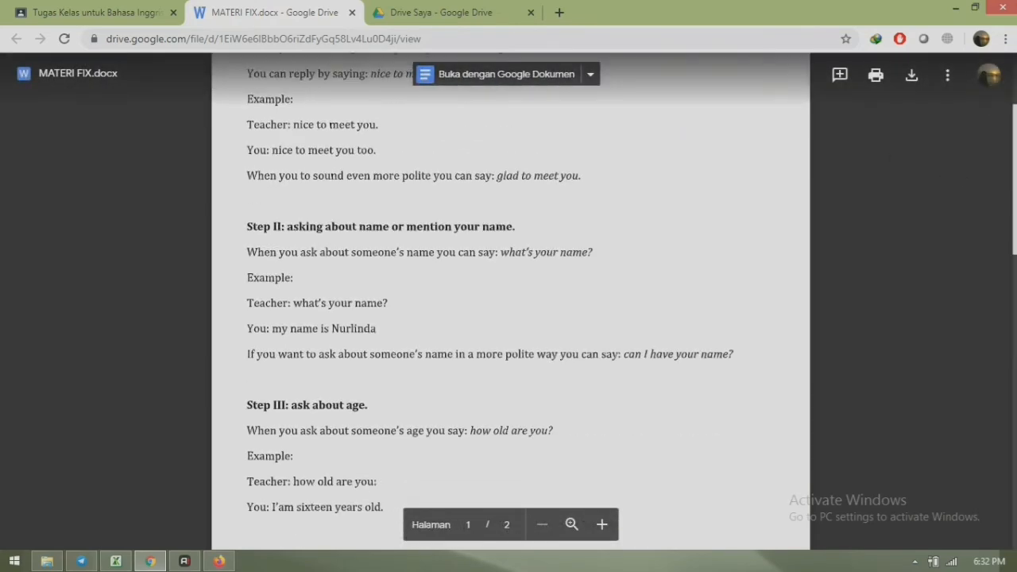
pyautogui.scroll(-4, 252, 397)
pyautogui.scroll(13, 252, 397)
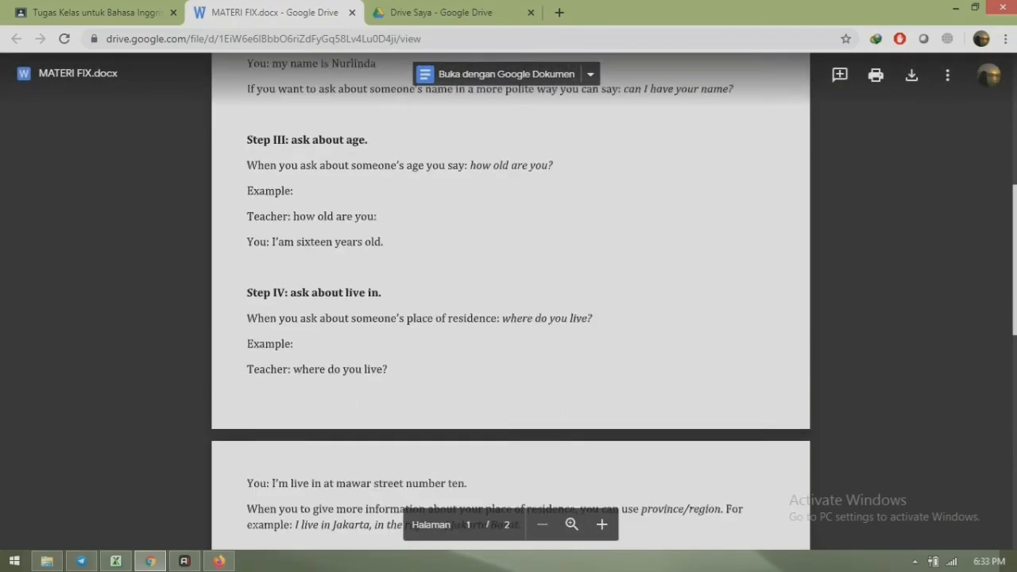
pyautogui.click(352, 13)
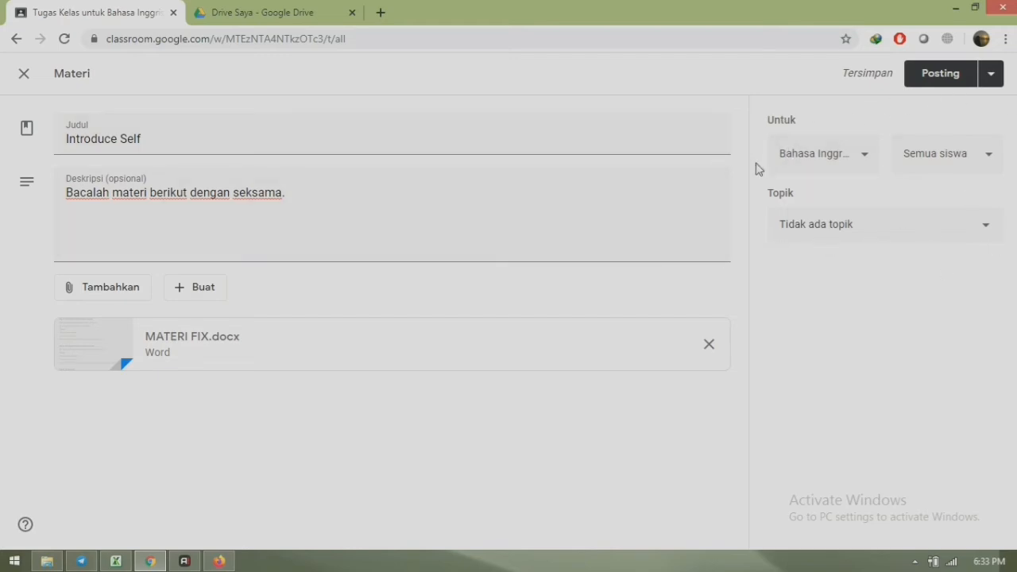
# - Keep the same class, set the Introduce Self topic to Materi, and post it
pyautogui.click(863, 156)
pyautogui.click(864, 156)
pyautogui.click(989, 229)
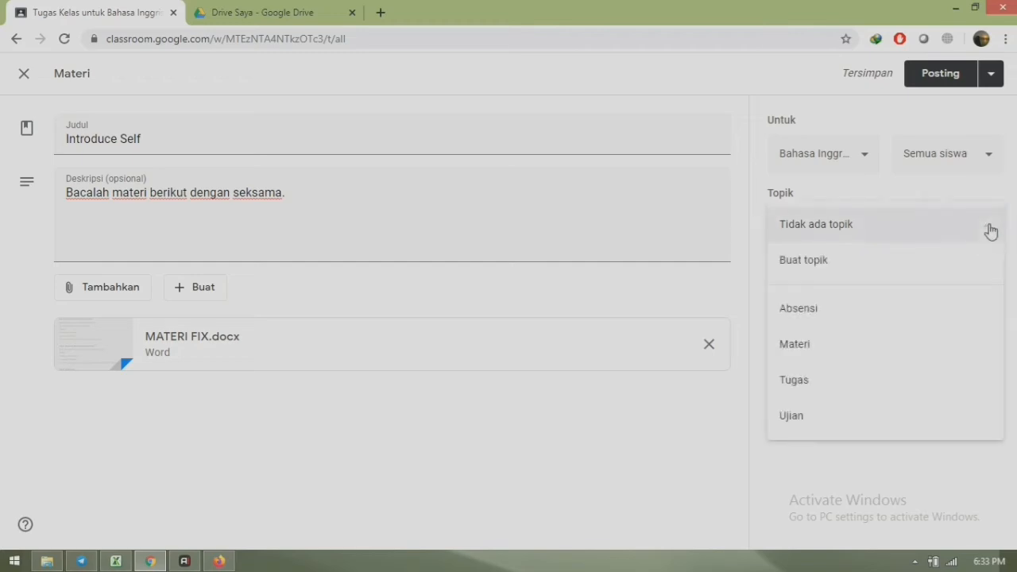
pyautogui.click(818, 345)
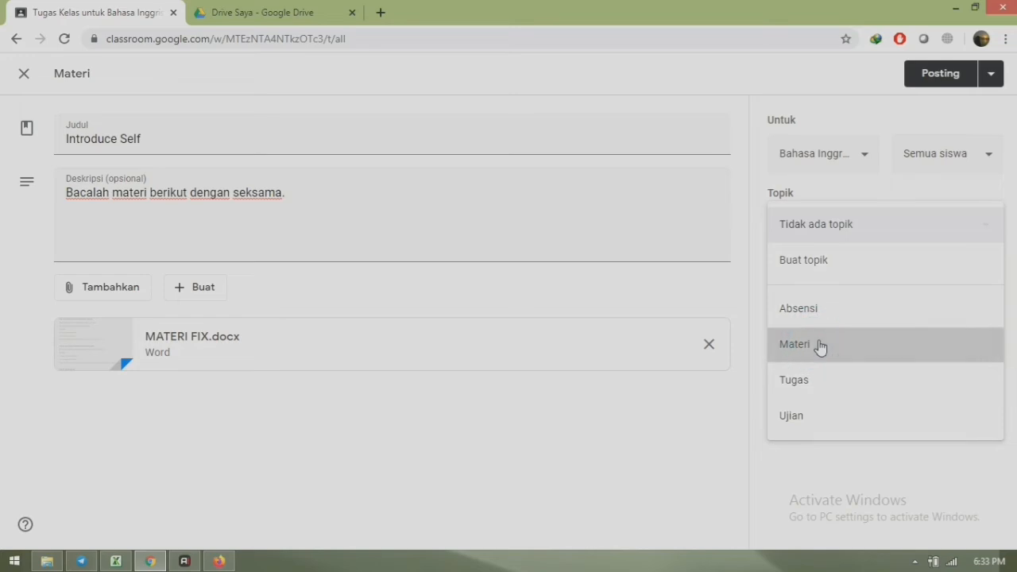
pyautogui.click(932, 74)
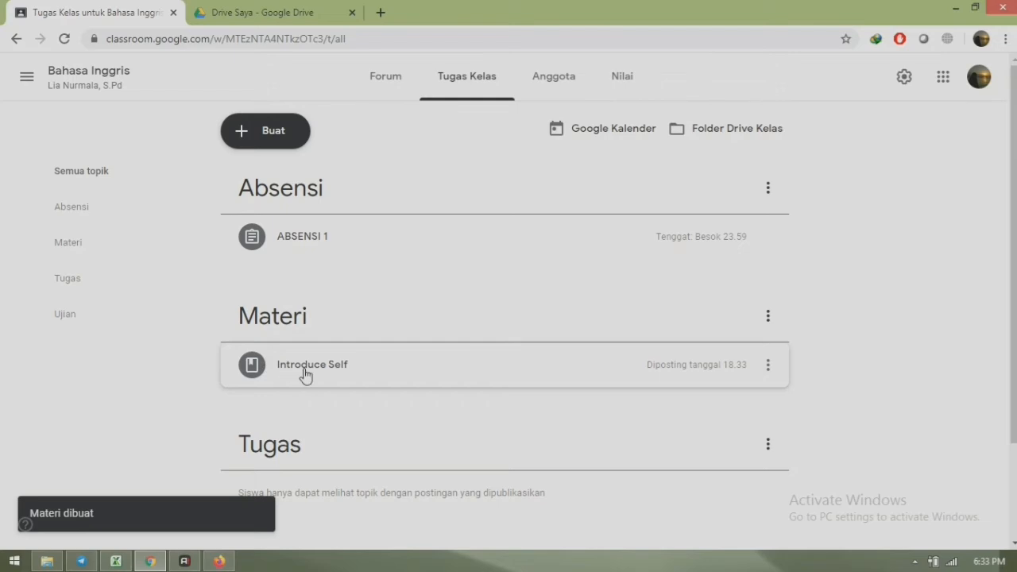
# - Create a new Materi post titled 'Offering Help'
pyautogui.click(268, 139)
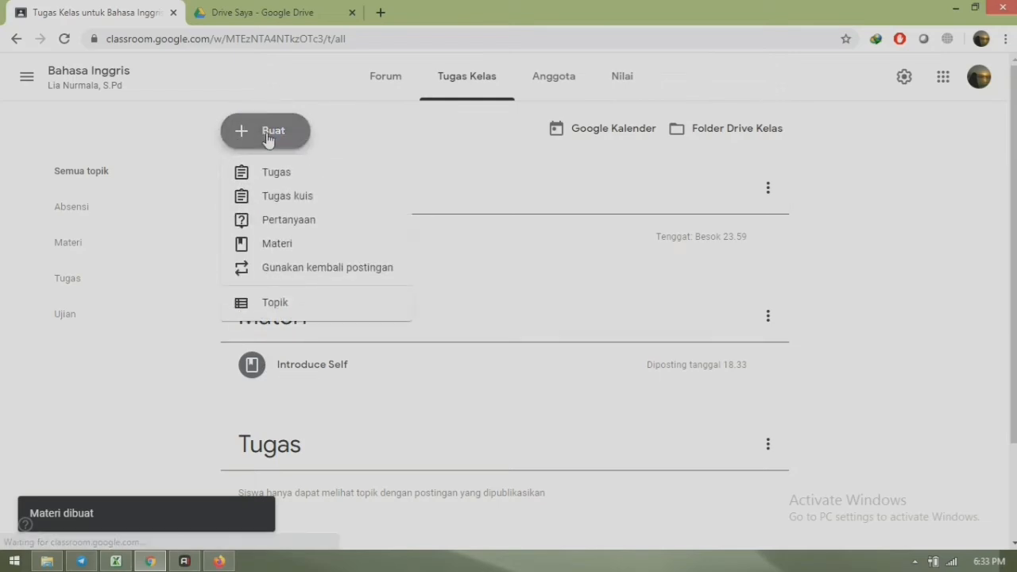
pyautogui.click(277, 243)
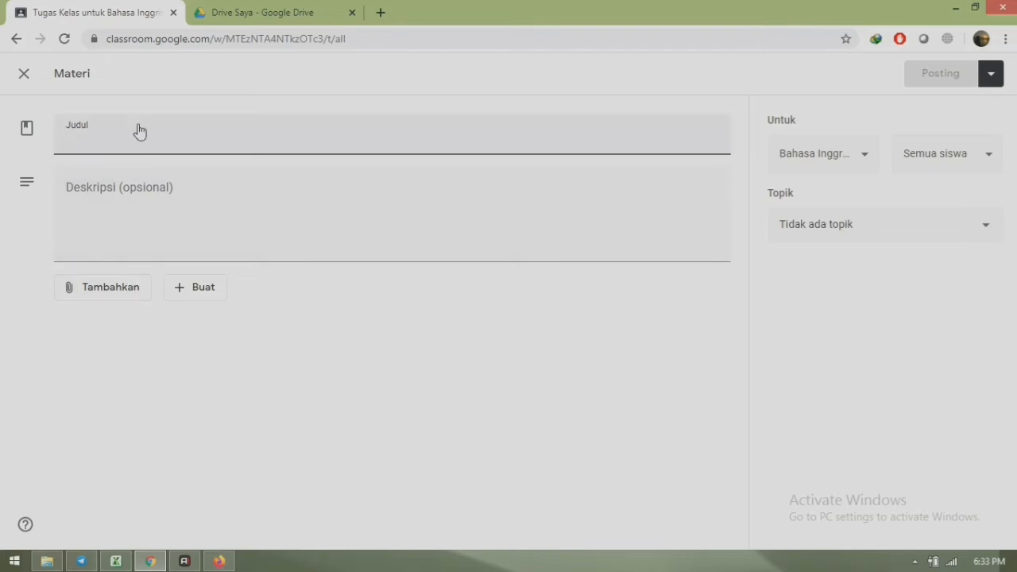
pyautogui.click(115, 297)
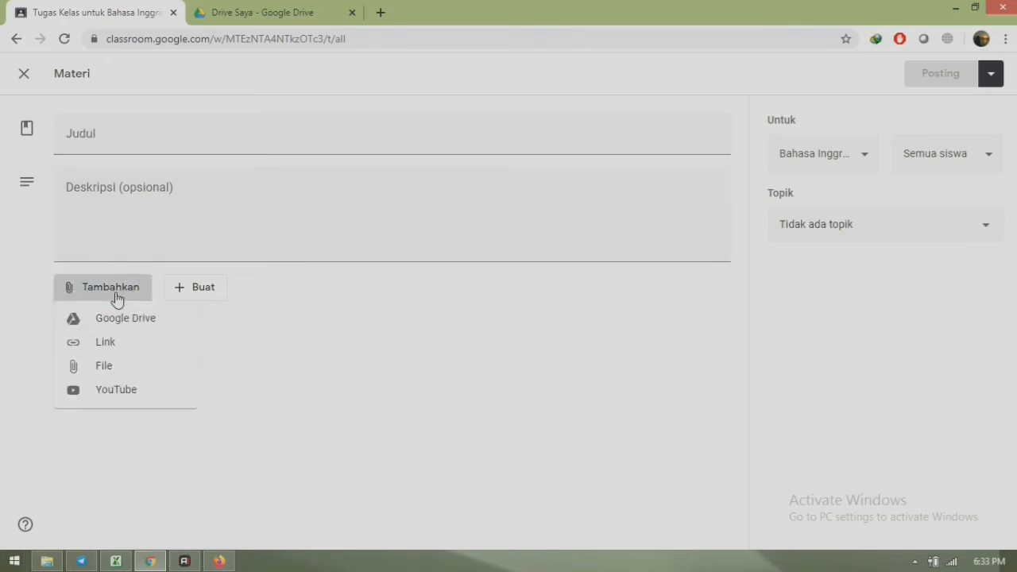
pyautogui.click(143, 135)
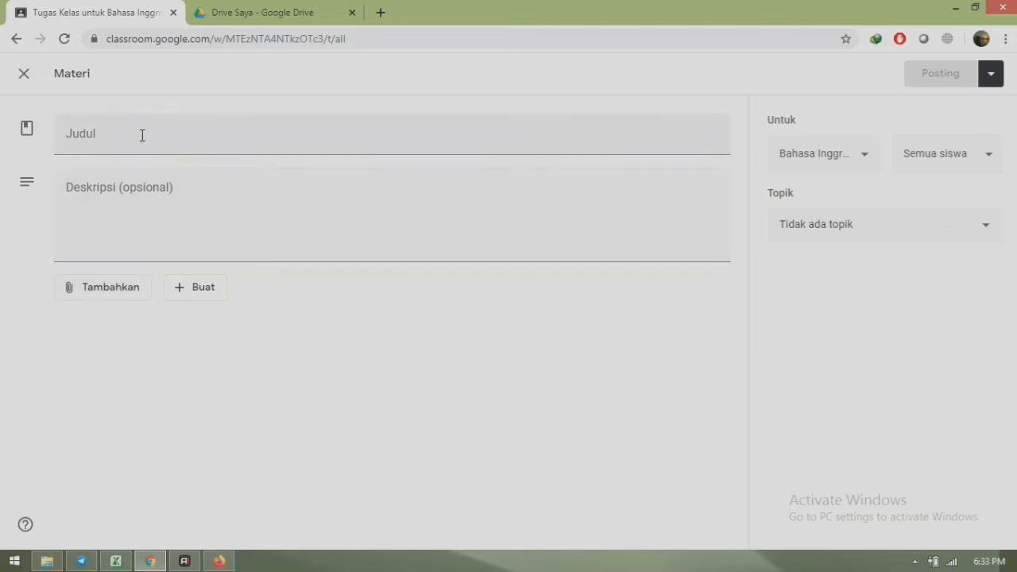
pyautogui.click(80, 138)
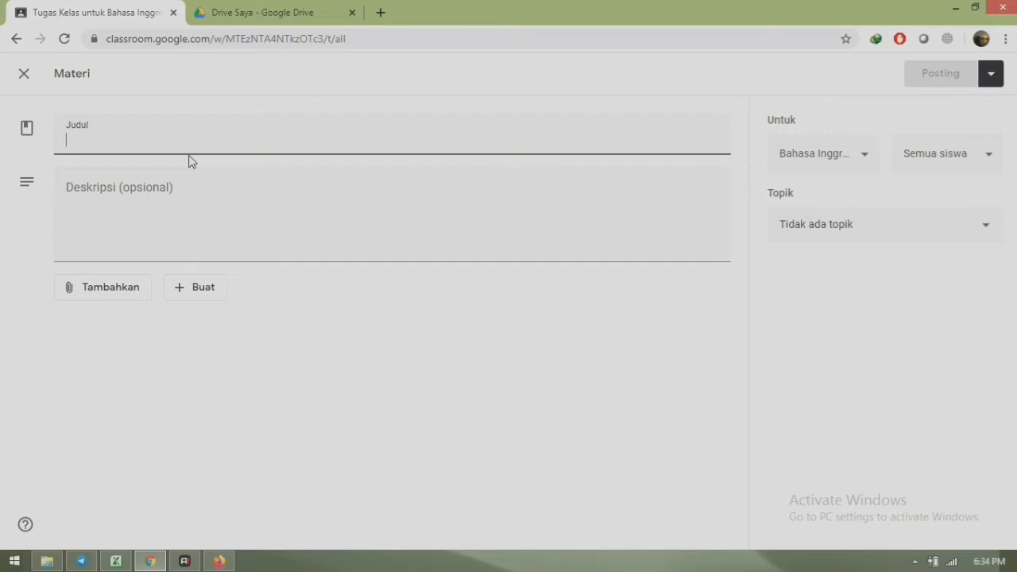
pyautogui.write('Offering Helps')
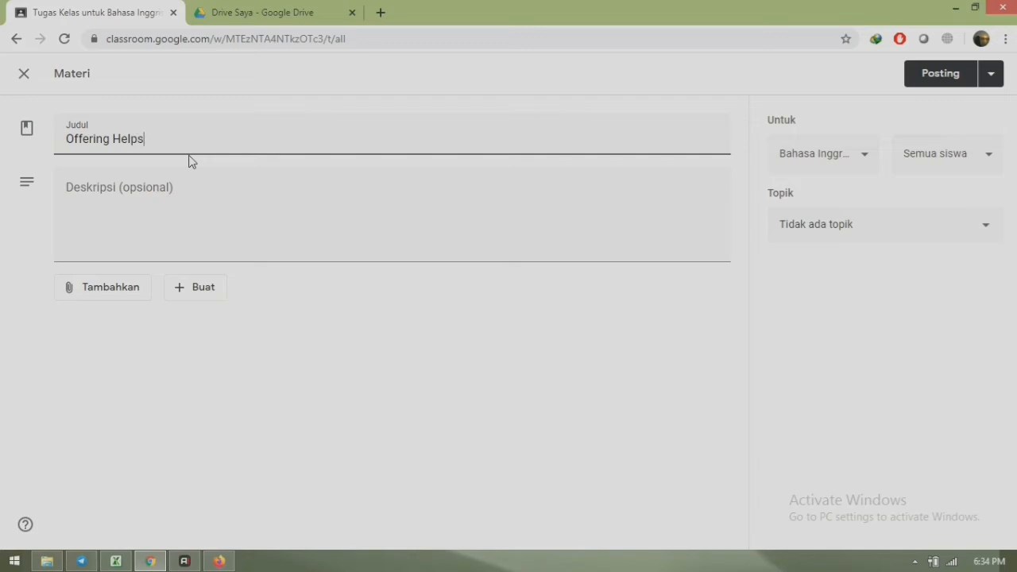
pyautogui.press('BackSpace')
# - Add the description 'Bacalah materi berikut dengan seksama' to the Offering Help post
pyautogui.click(124, 211)
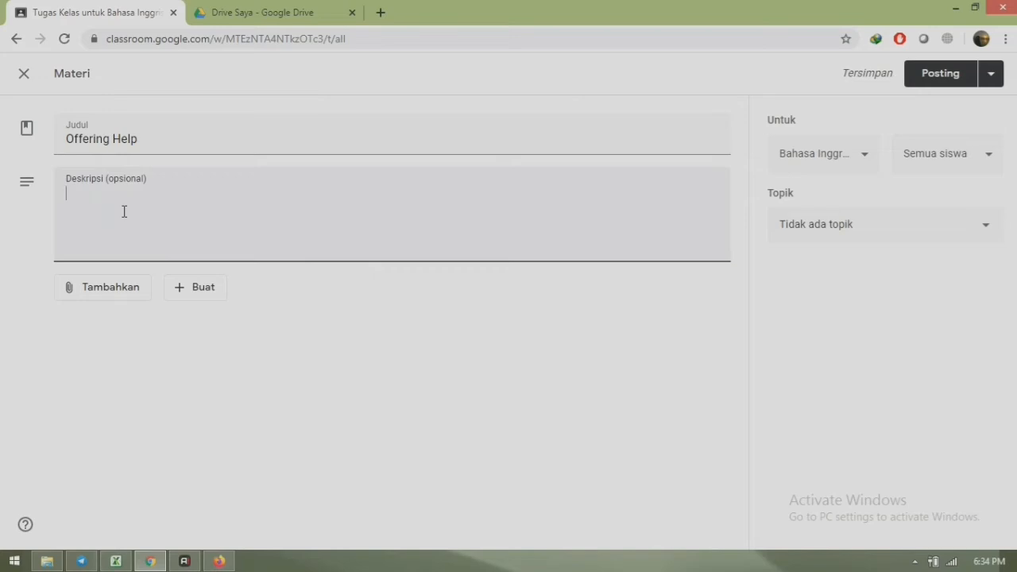
pyautogui.write('B')
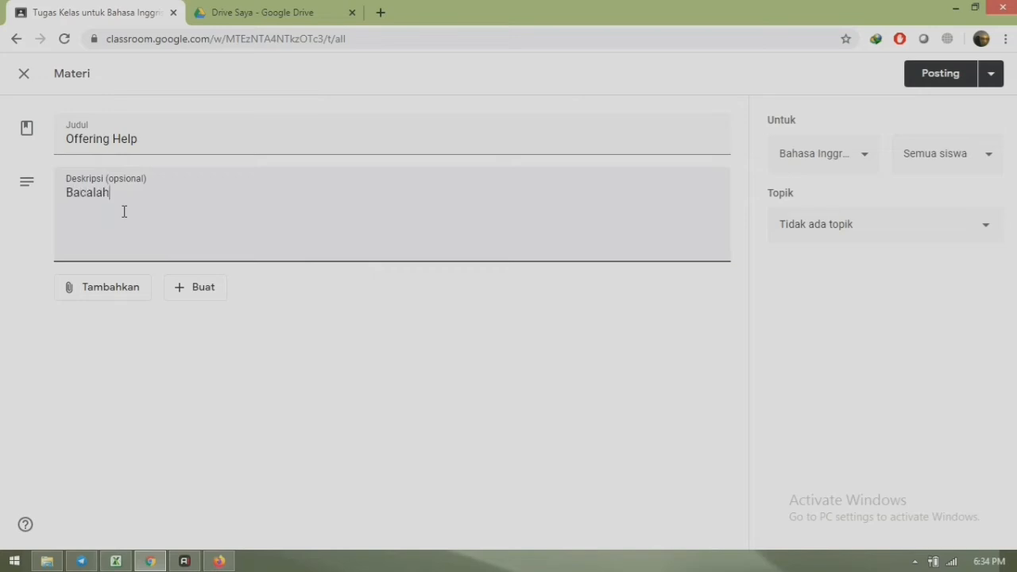
pyautogui.write('acalah materi berikut dengan seksama')
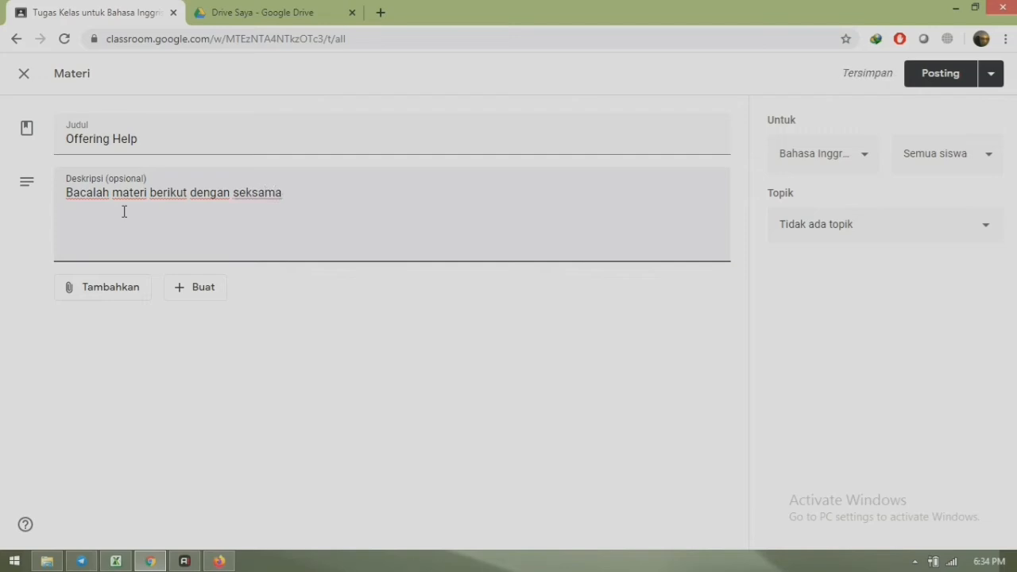
pyautogui.click(100, 297)
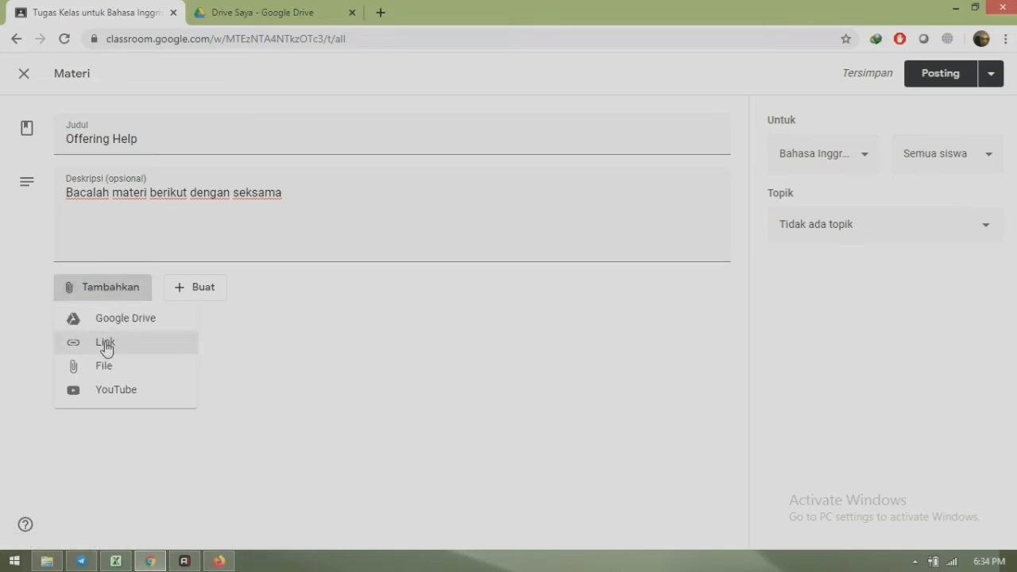
# - Open the Asking and Offering Help Sway from Sway on office.com in a new tab
pyautogui.click(383, 12)
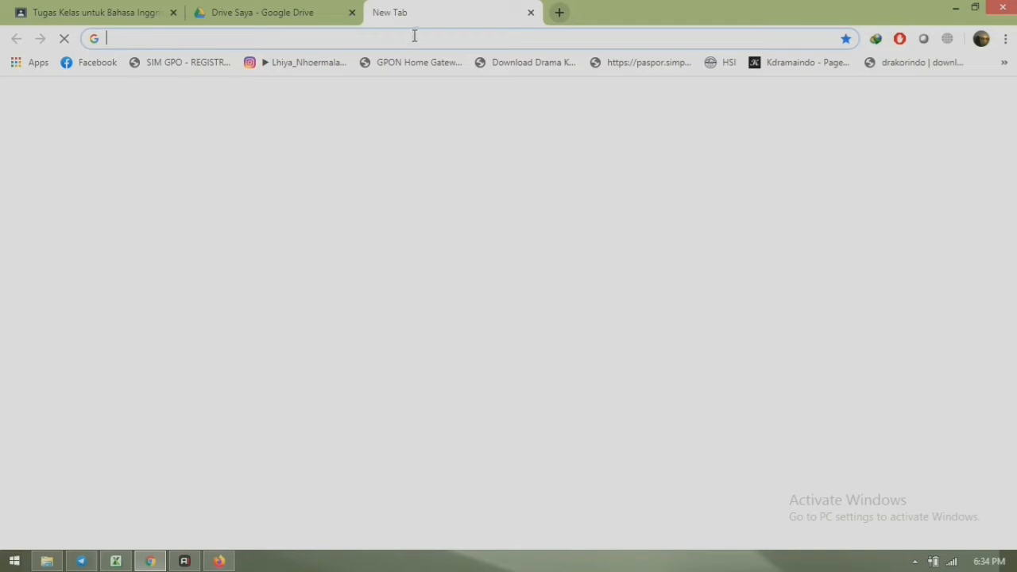
pyautogui.write('office.com')
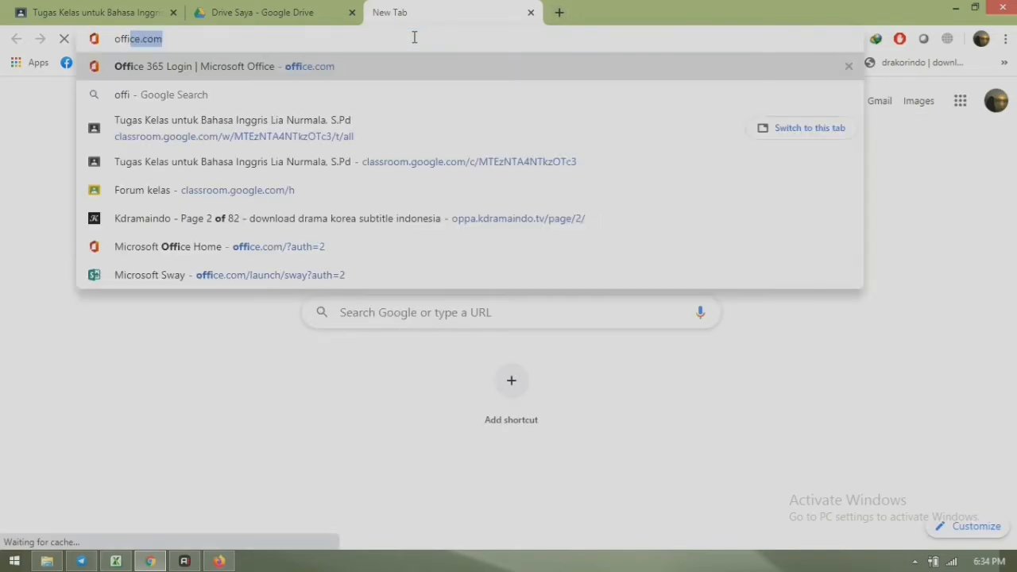
pyautogui.press('Return')
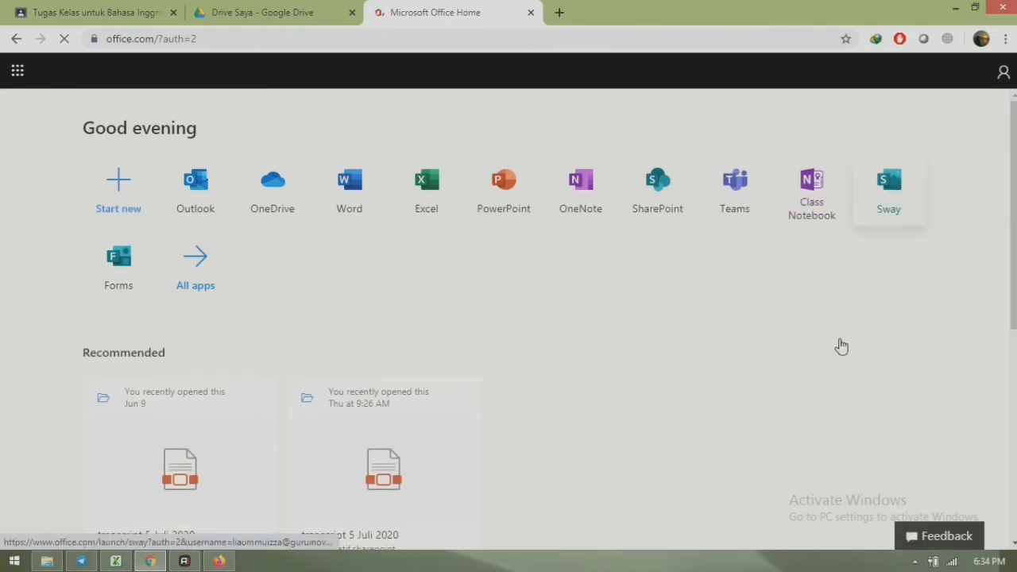
pyautogui.click(898, 197)
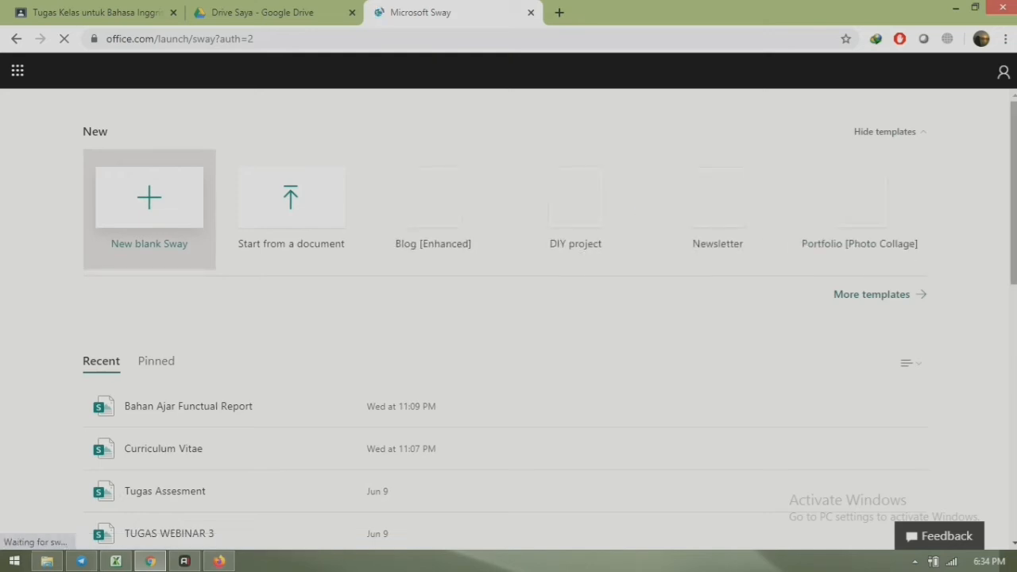
pyautogui.scroll(-3, 928, 271)
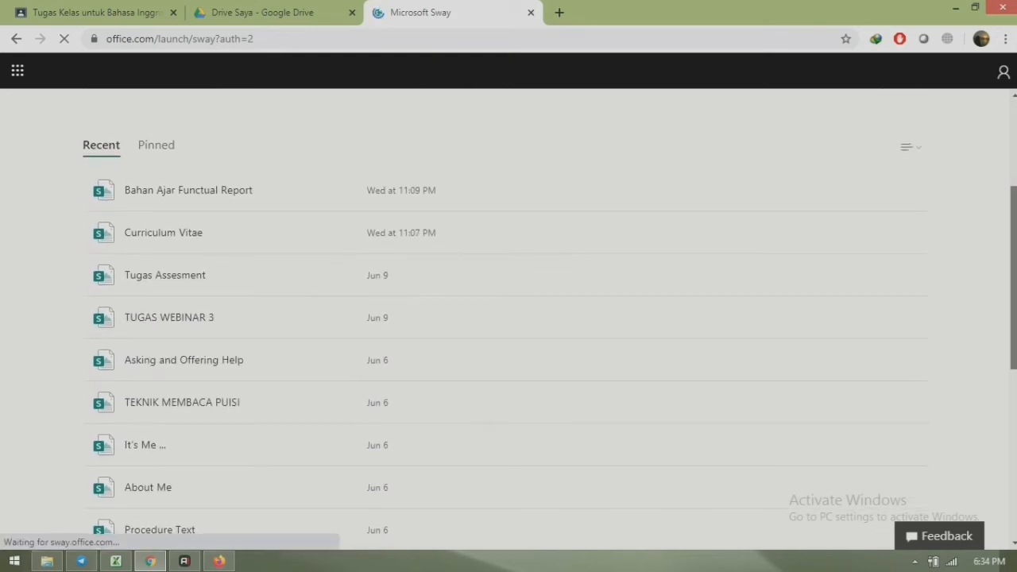
pyautogui.scroll(-3, 427, 254)
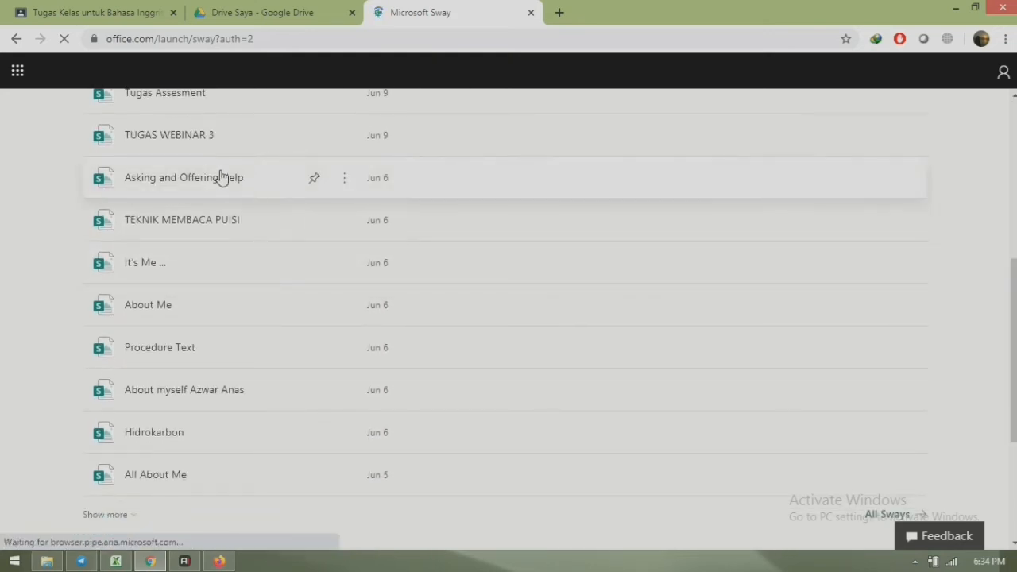
pyautogui.click(346, 182)
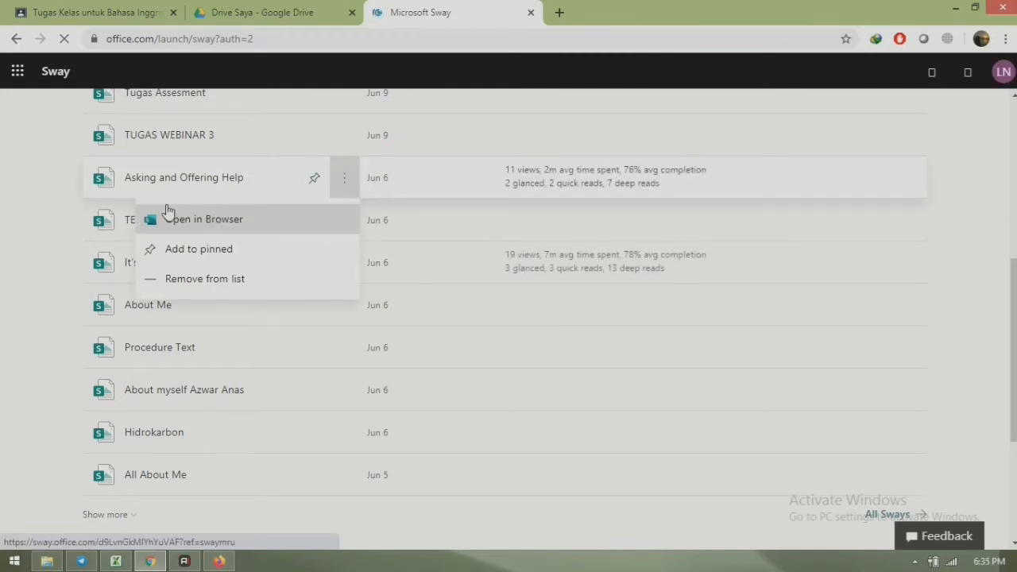
pyautogui.click(193, 222)
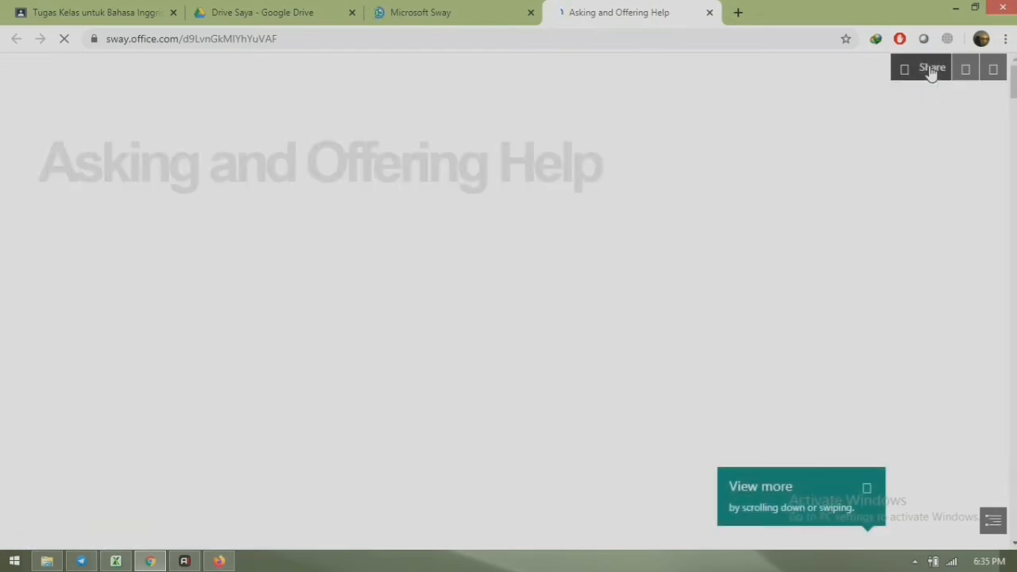
# - Copy the Sway's share link and close the Sway tabs
pyautogui.click(931, 70)
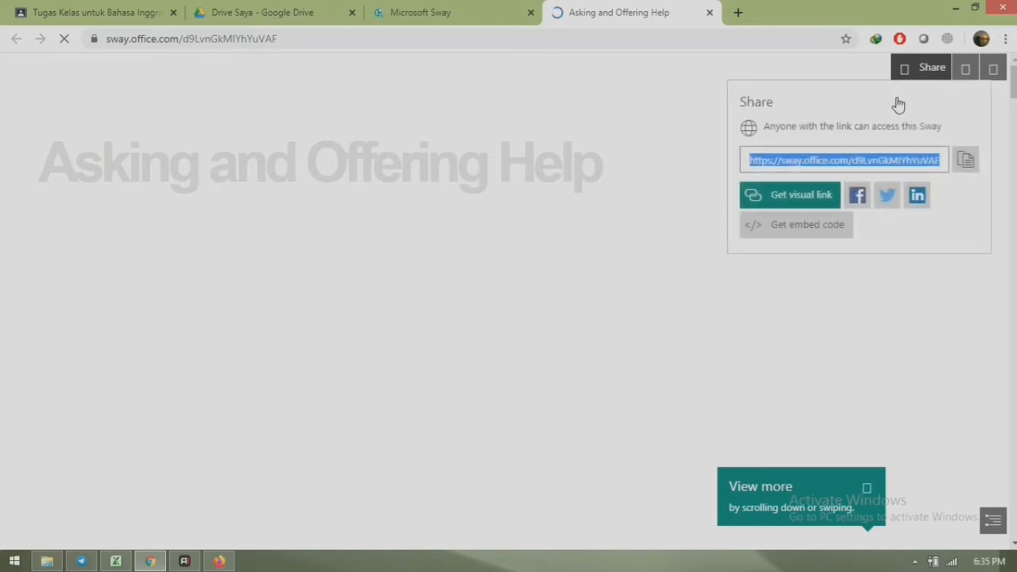
pyautogui.click(966, 161)
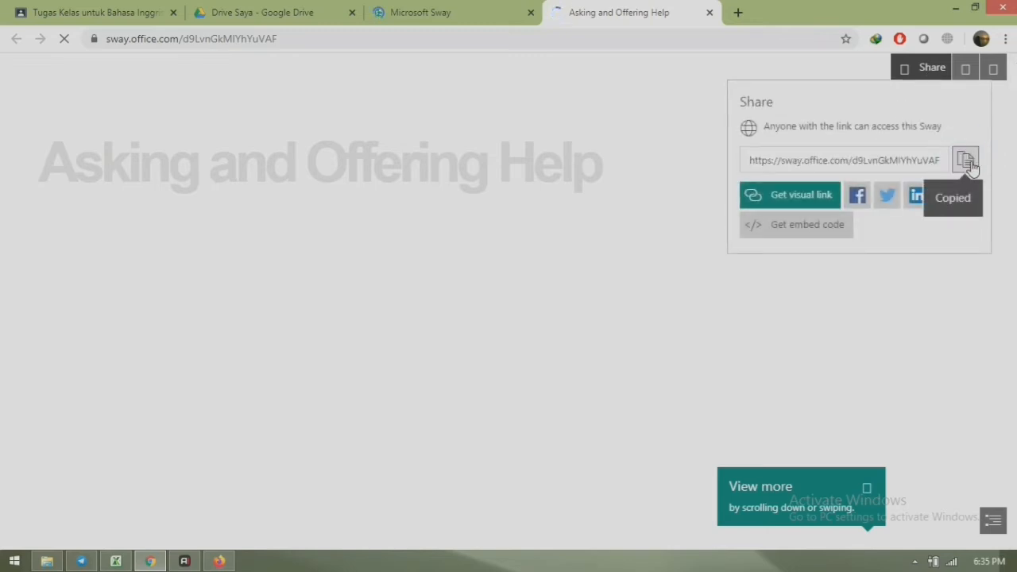
pyautogui.click(709, 13)
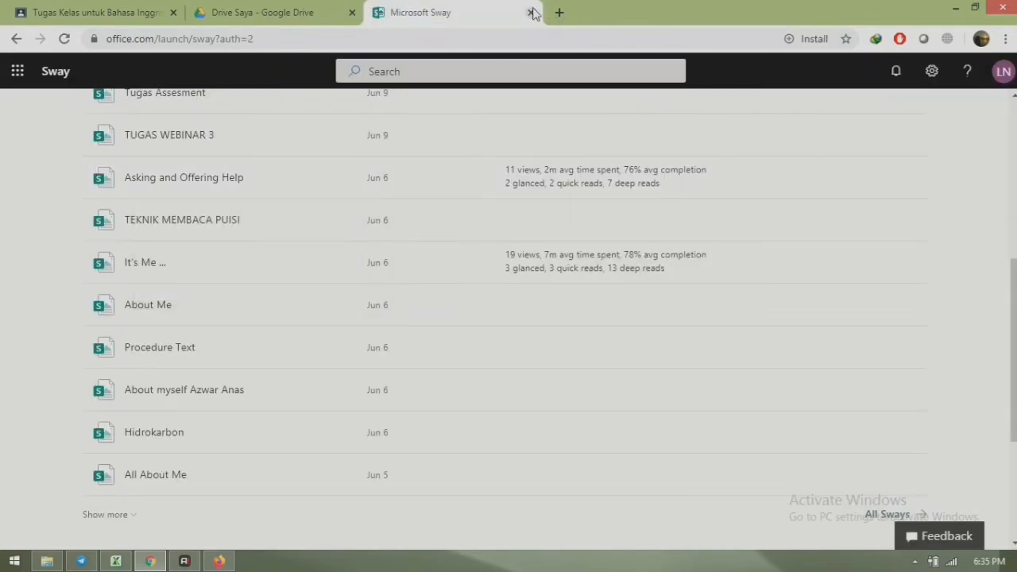
pyautogui.click(531, 10)
pyautogui.click(531, 12)
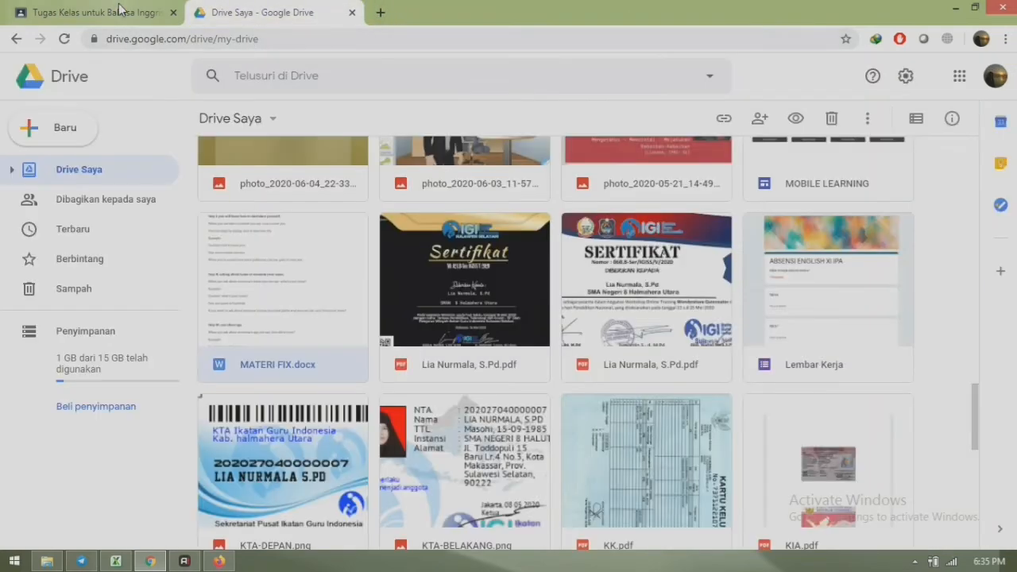
# - Attach the copied Asking and Offering Help Sway link to the Offering Help material
pyautogui.click(121, 9)
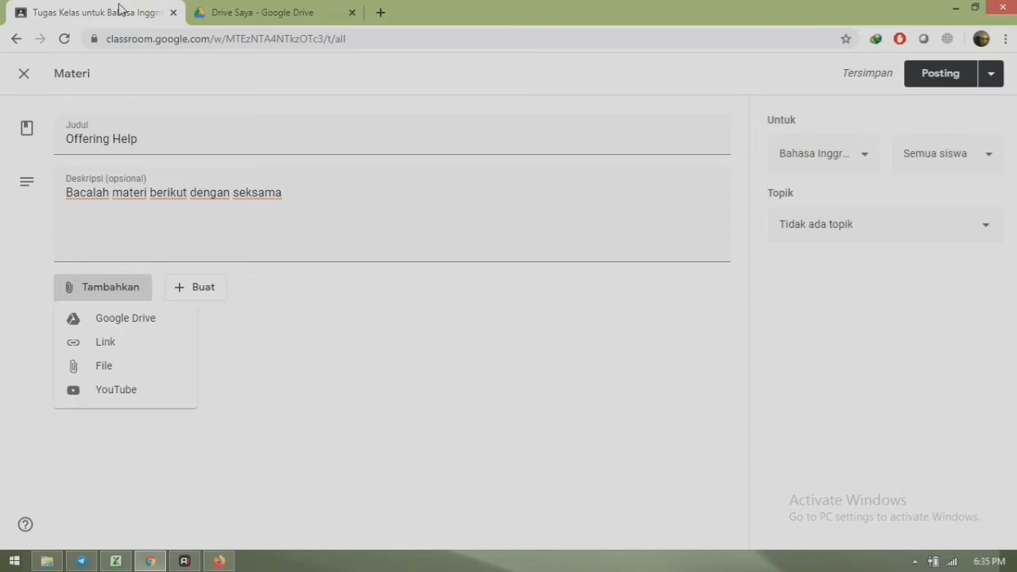
pyautogui.click(102, 343)
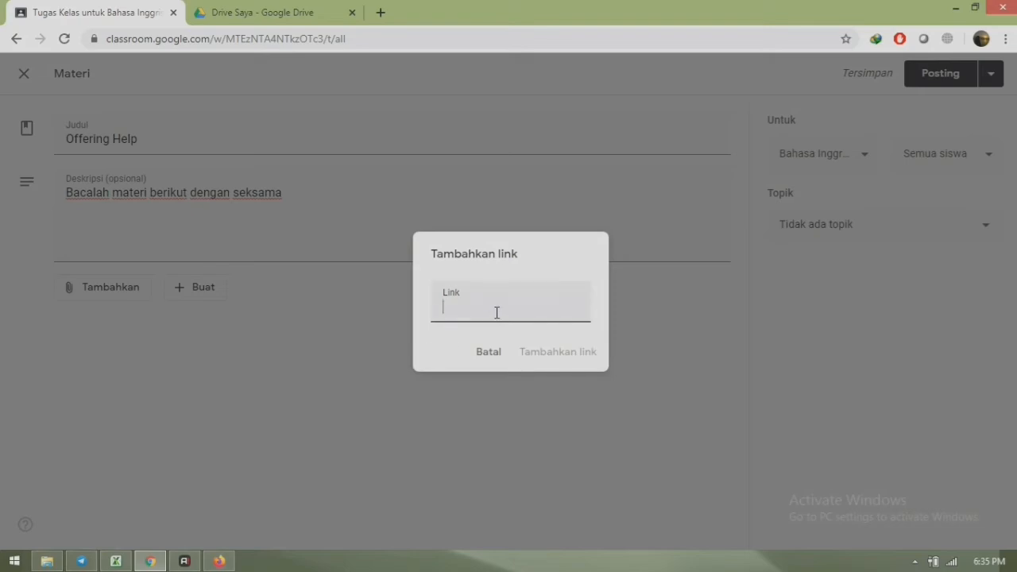
pyautogui.hotkey('ctrl', 'v')
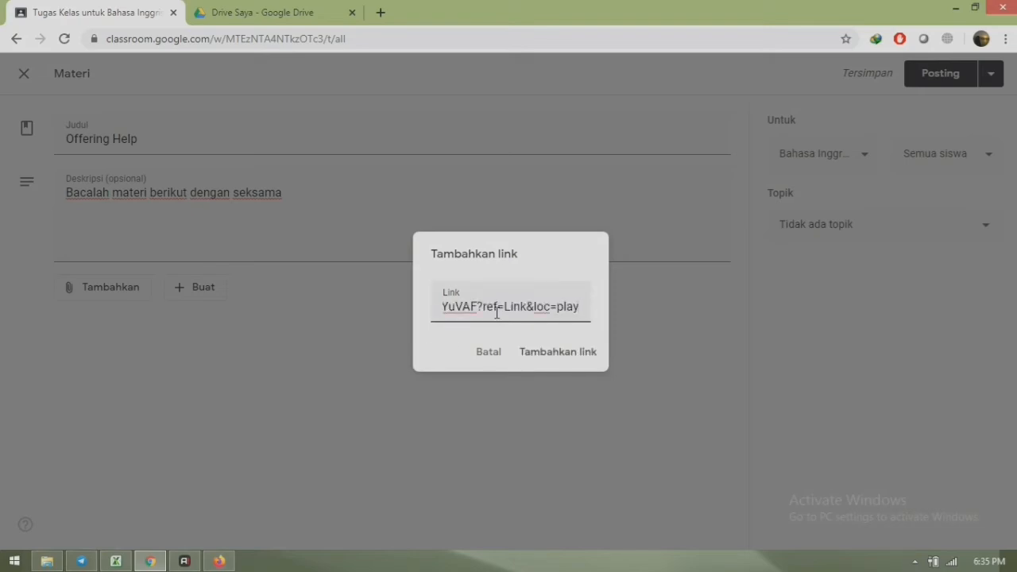
pyautogui.click(580, 352)
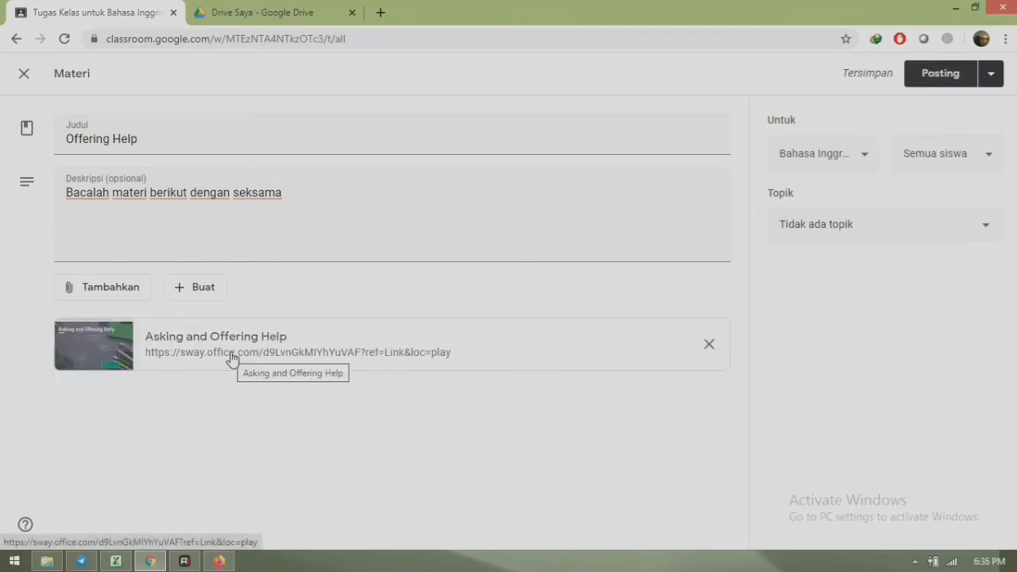
# - Keep the class unchanged, file Offering Help under the Materi topic, and post it
pyautogui.click(860, 156)
pyautogui.click(861, 160)
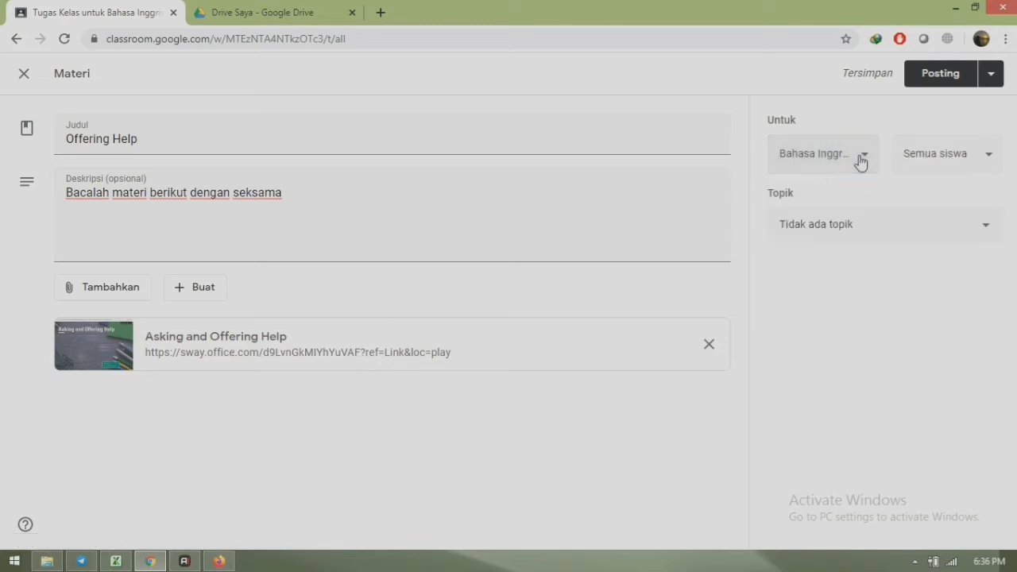
pyautogui.click(845, 228)
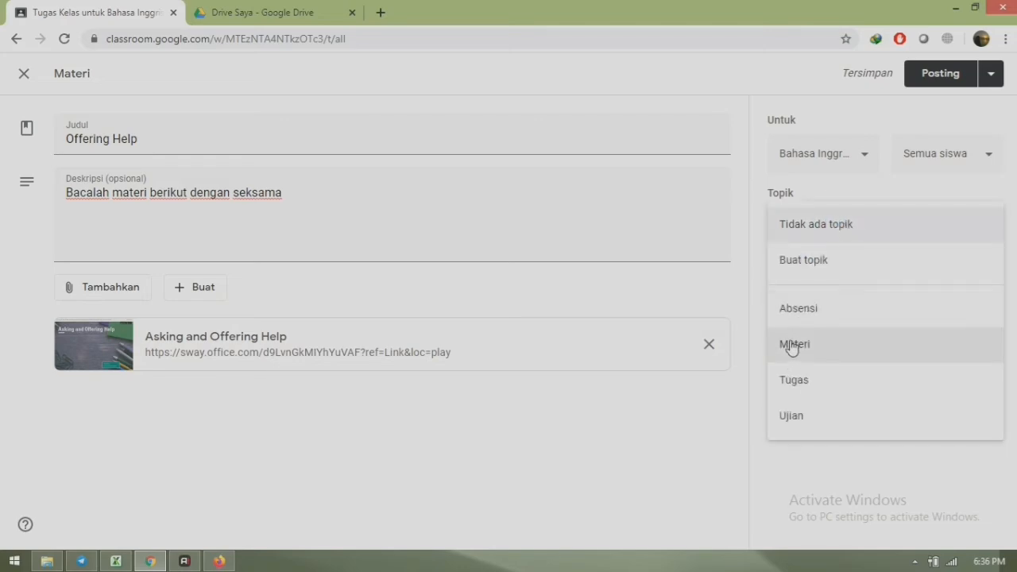
pyautogui.click(790, 349)
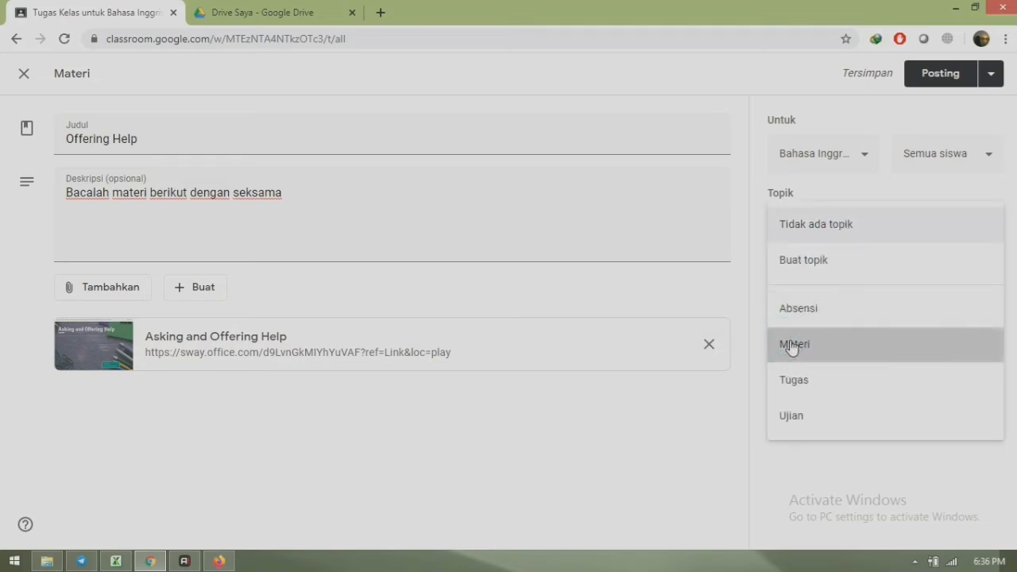
pyautogui.click(936, 80)
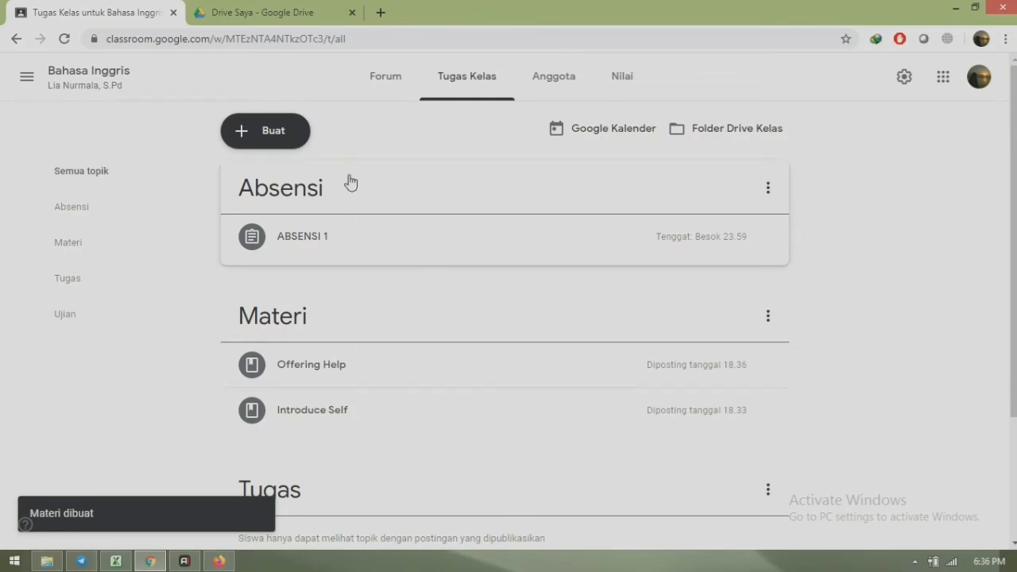
# - Create a Materi draft 'Asking Helps' described 'Bacalah dengan baik materi berikut!'
pyautogui.click(251, 133)
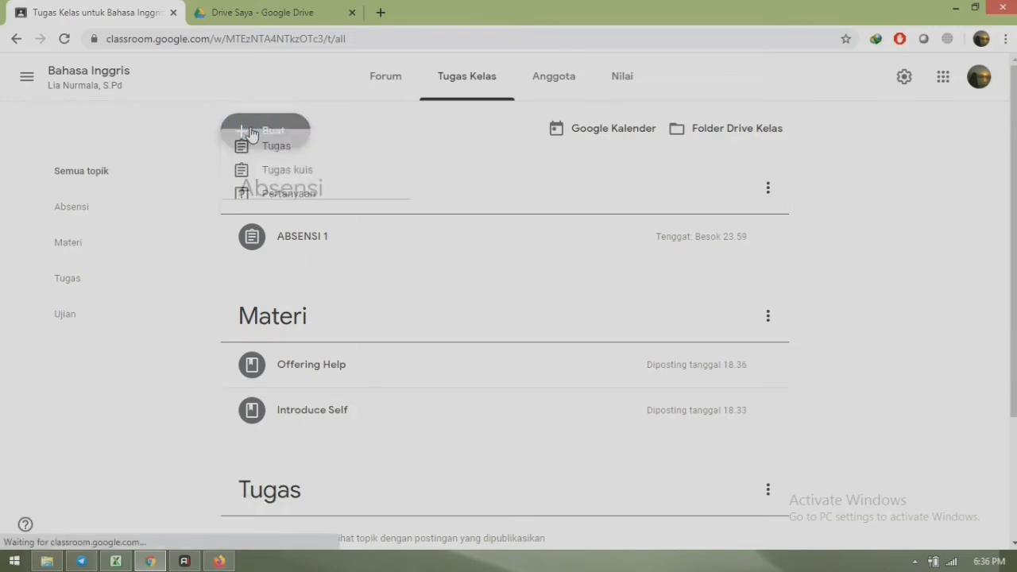
pyautogui.click(294, 251)
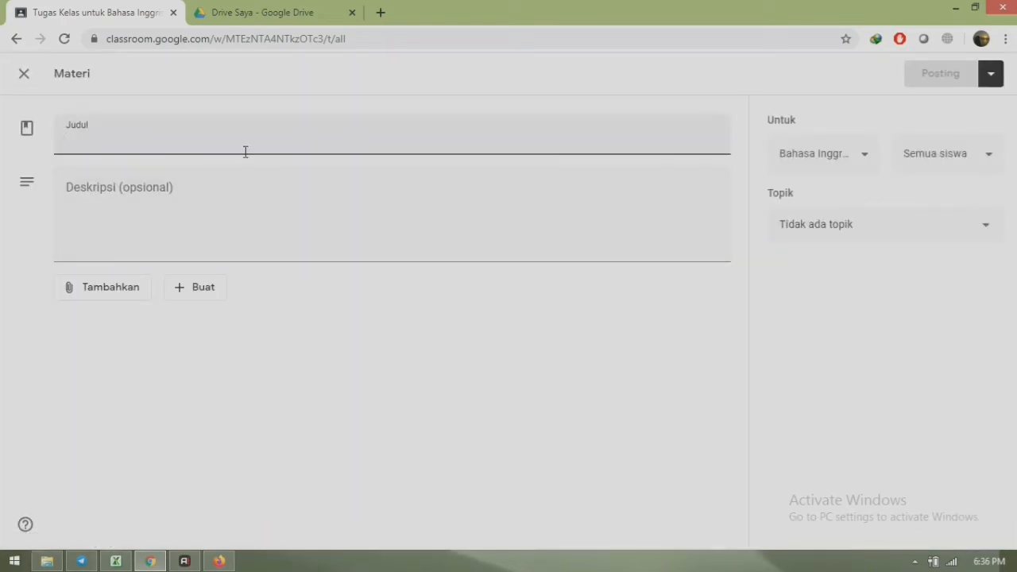
pyautogui.write('Asking')
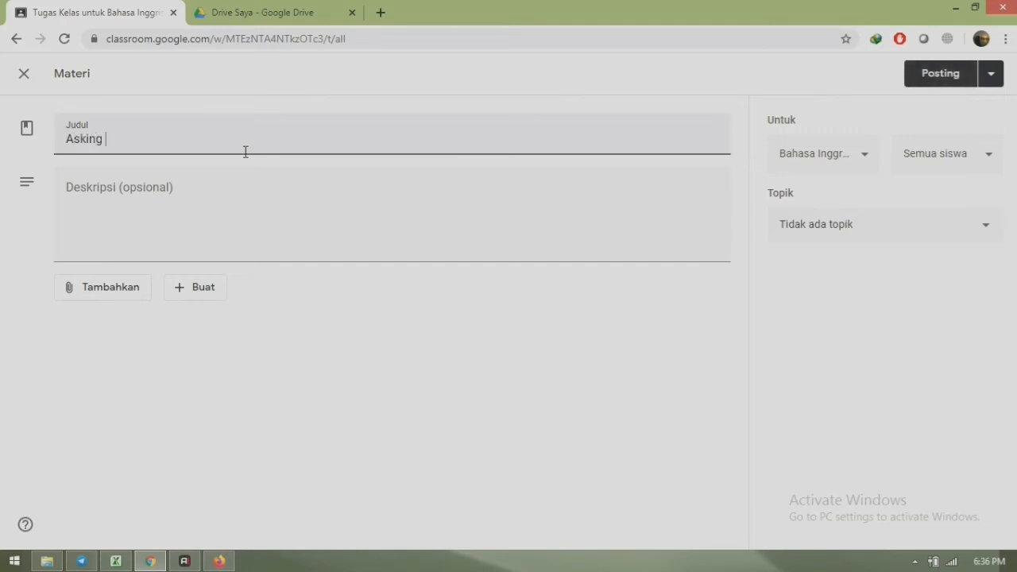
pyautogui.write(' Helps')
pyautogui.click(156, 204)
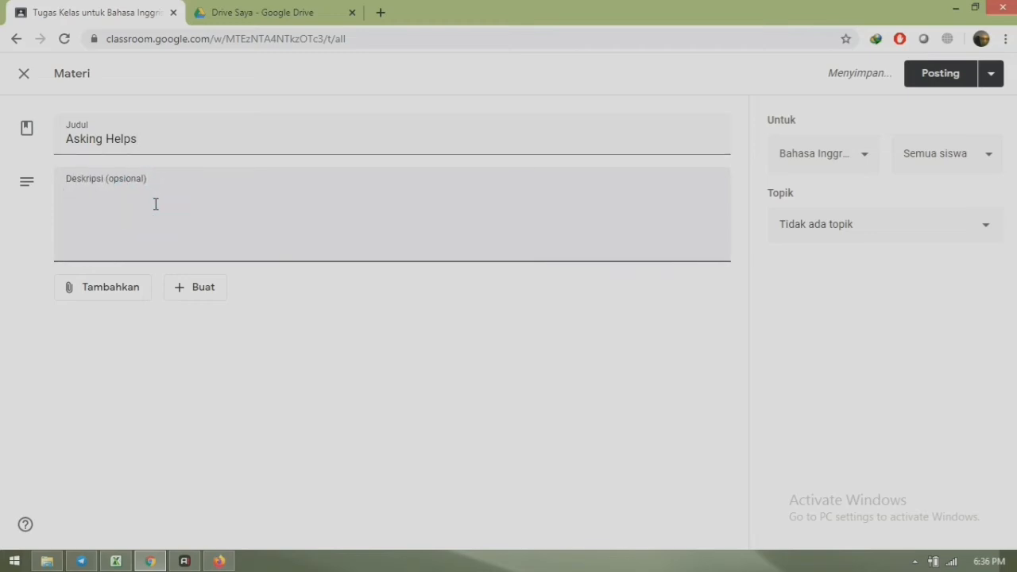
pyautogui.write('Bacalah dengan baik materi berikut')
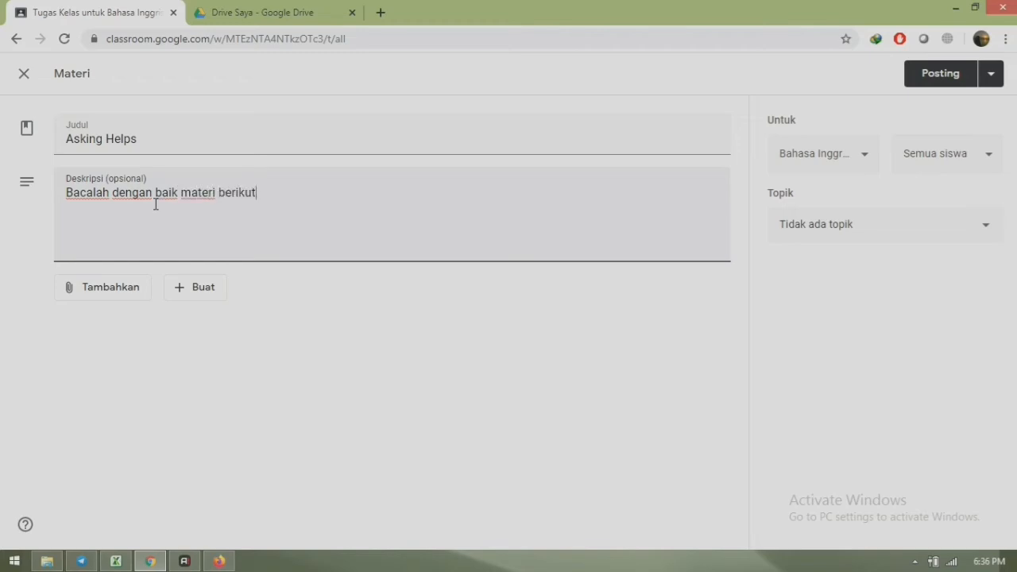
pyautogui.write('!')
pyautogui.click(129, 290)
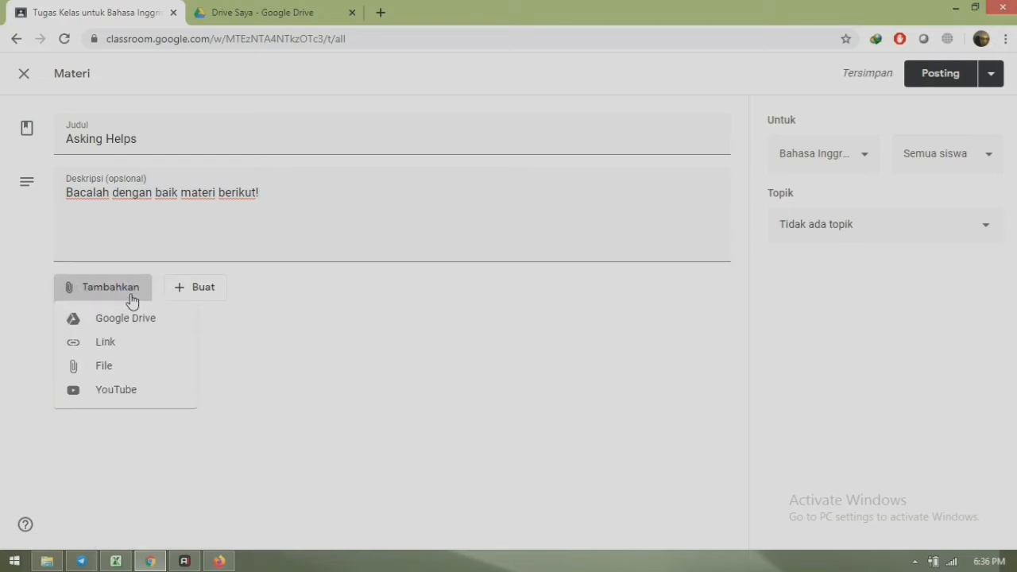
# - Choose to attach a file uploaded from the computer
pyautogui.click(109, 369)
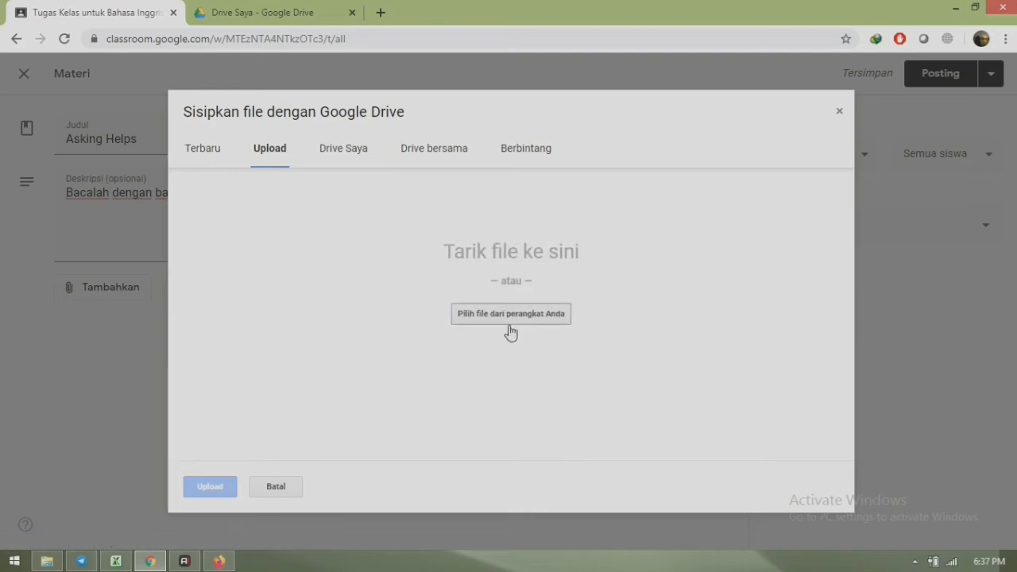
pyautogui.click(514, 315)
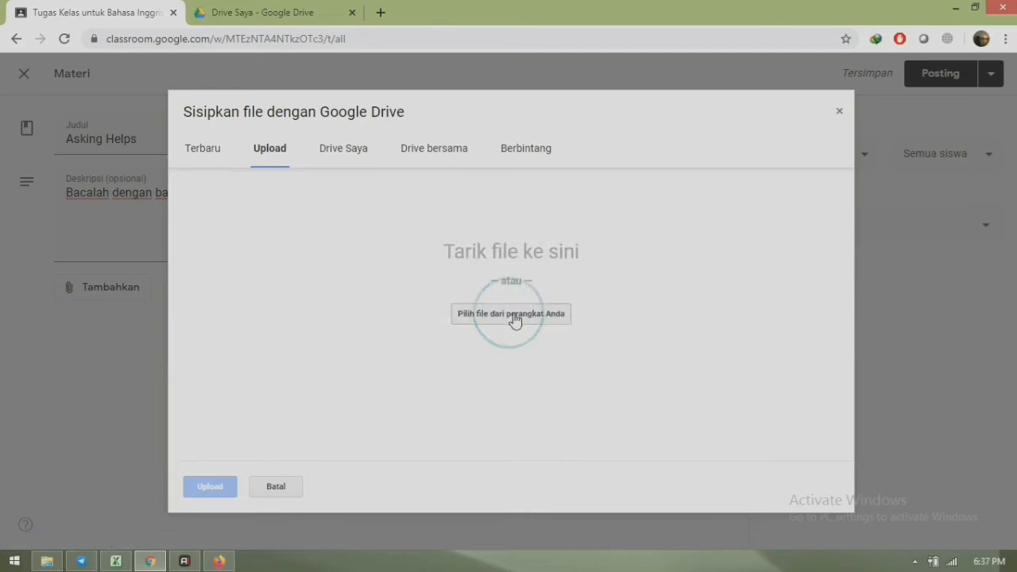
pyautogui.click(514, 316)
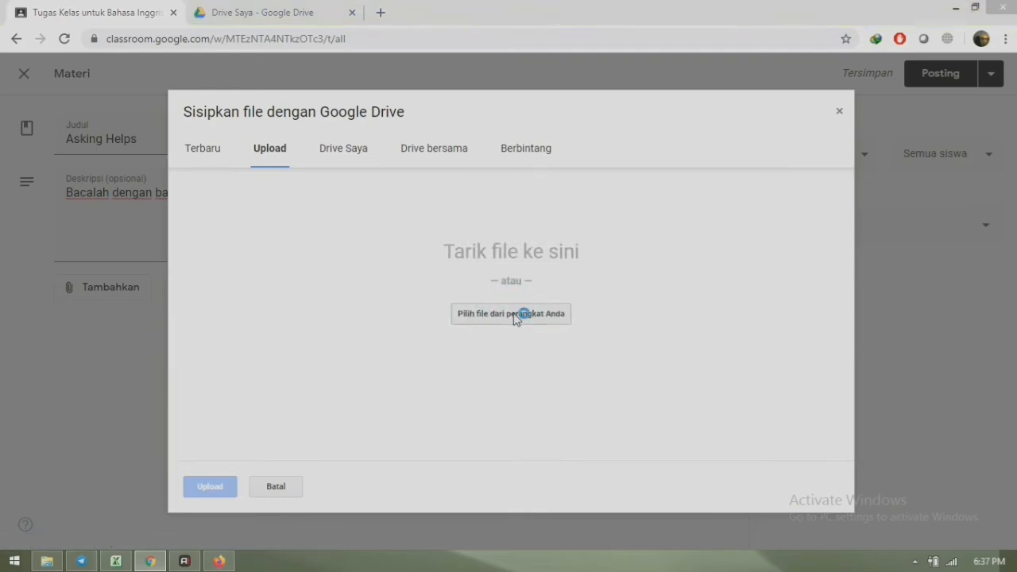
pyautogui.click(514, 314)
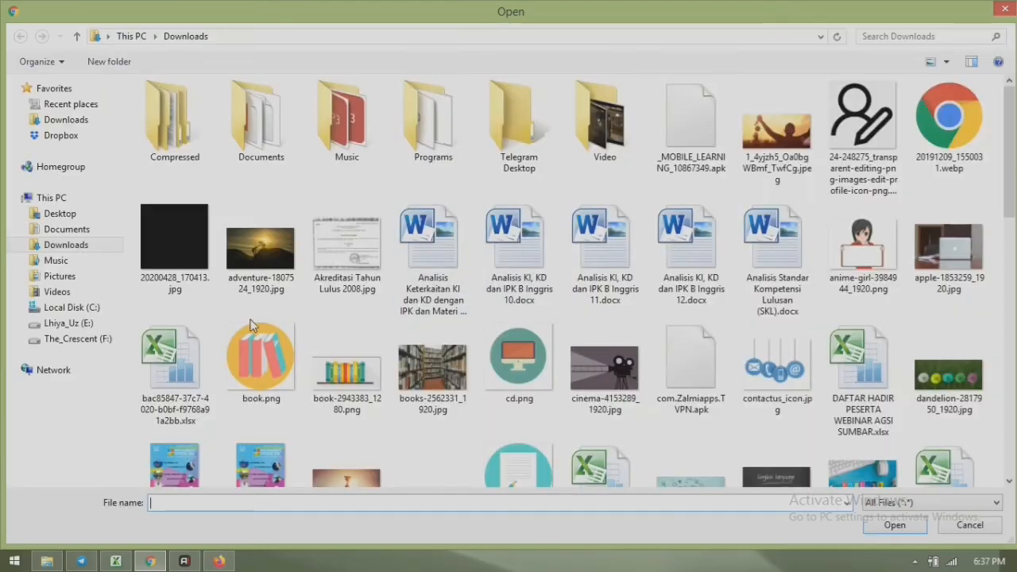
# - Upload EXPOSITION TEXT.pdf from F:\SMAN 8 HALUT\HANDS OUT ENGLISH SAMN 8 HALUT
pyautogui.click(83, 339)
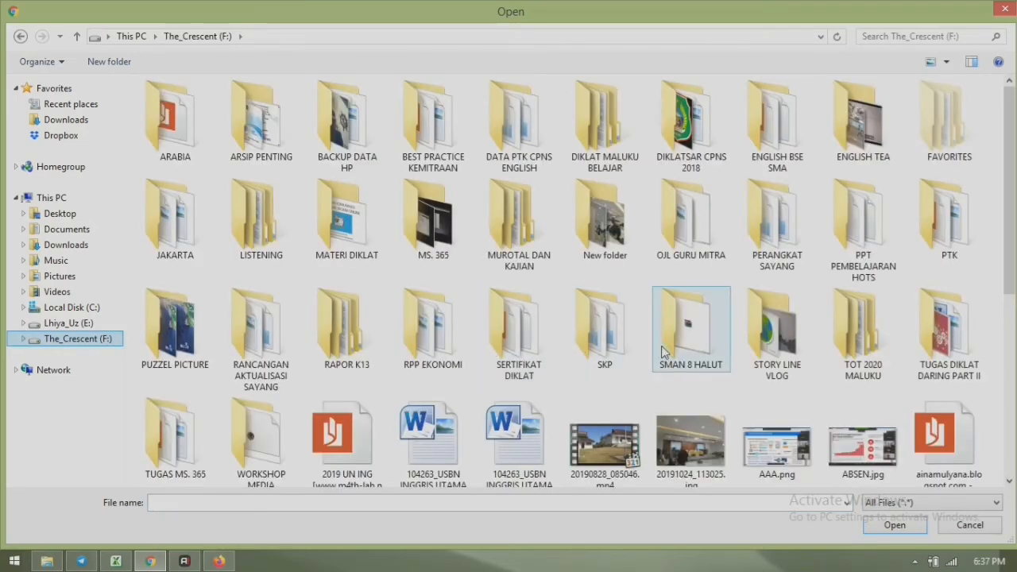
pyautogui.doubleClick(681, 353)
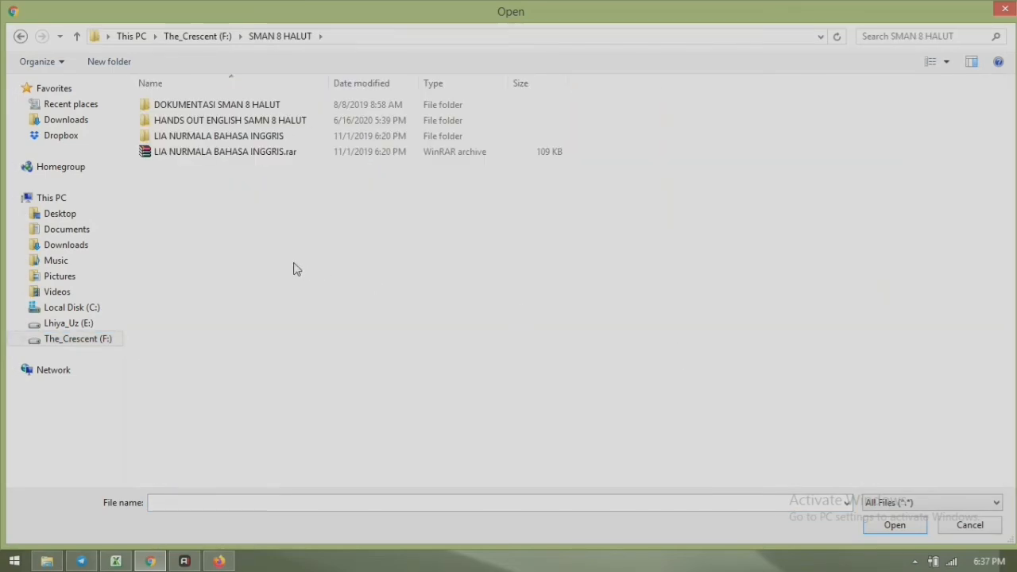
pyautogui.doubleClick(230, 140)
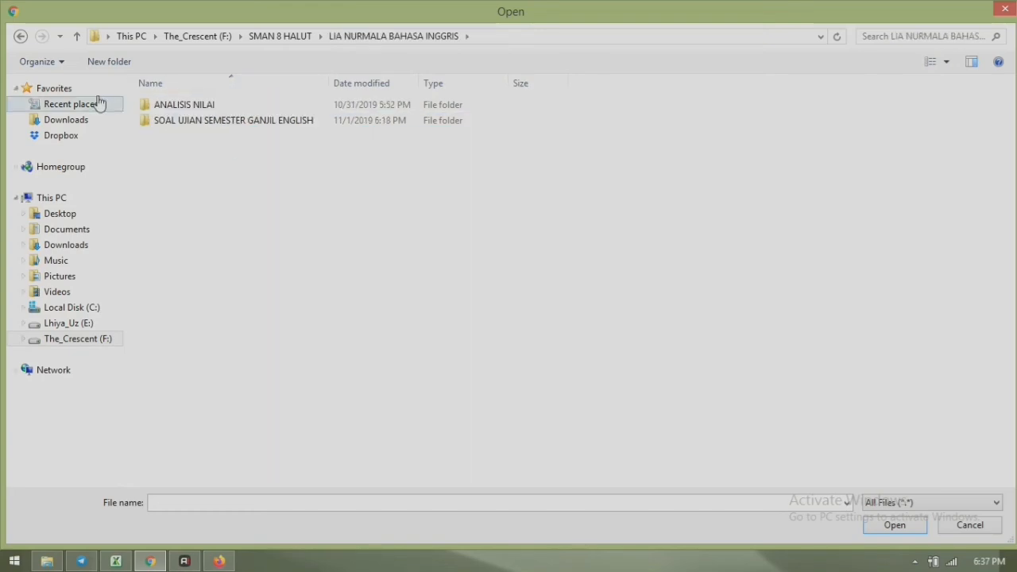
pyautogui.click(21, 35)
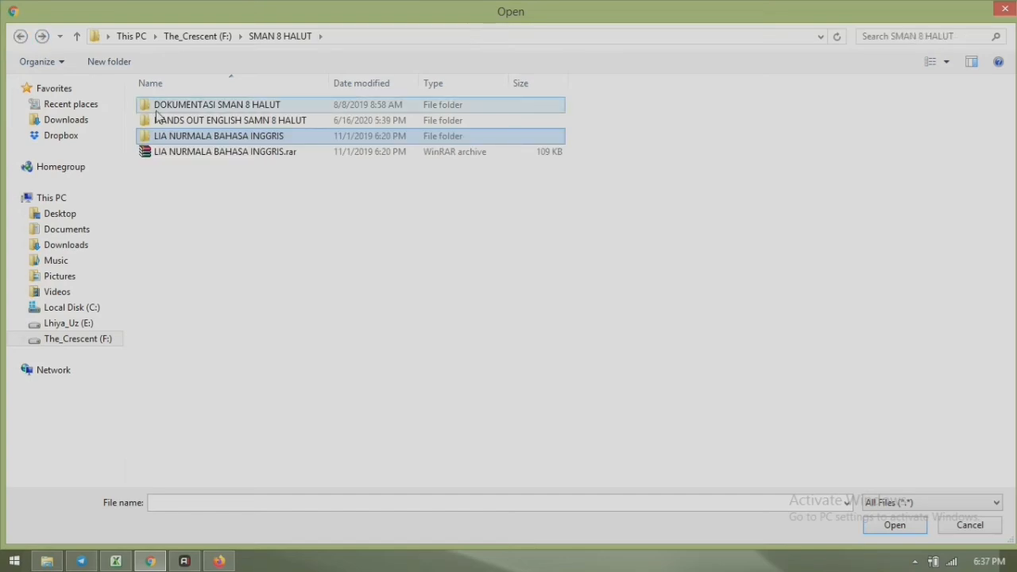
pyautogui.doubleClick(213, 123)
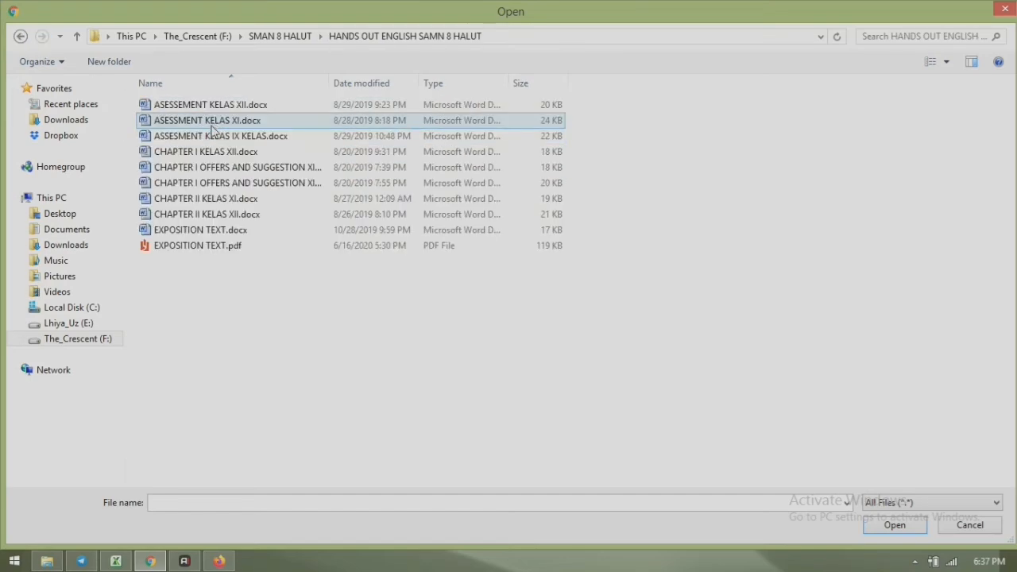
pyautogui.click(216, 253)
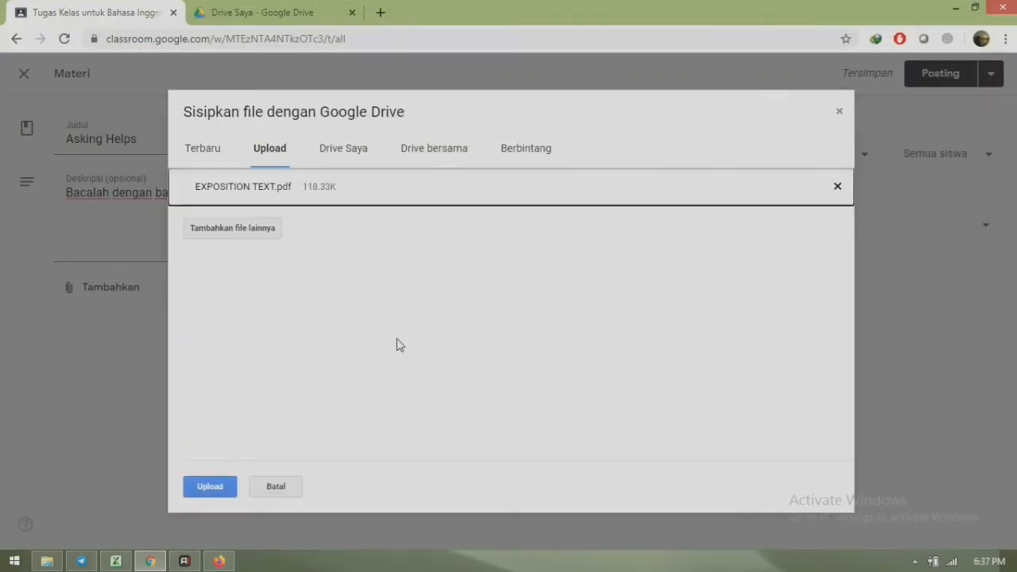
pyautogui.click(210, 488)
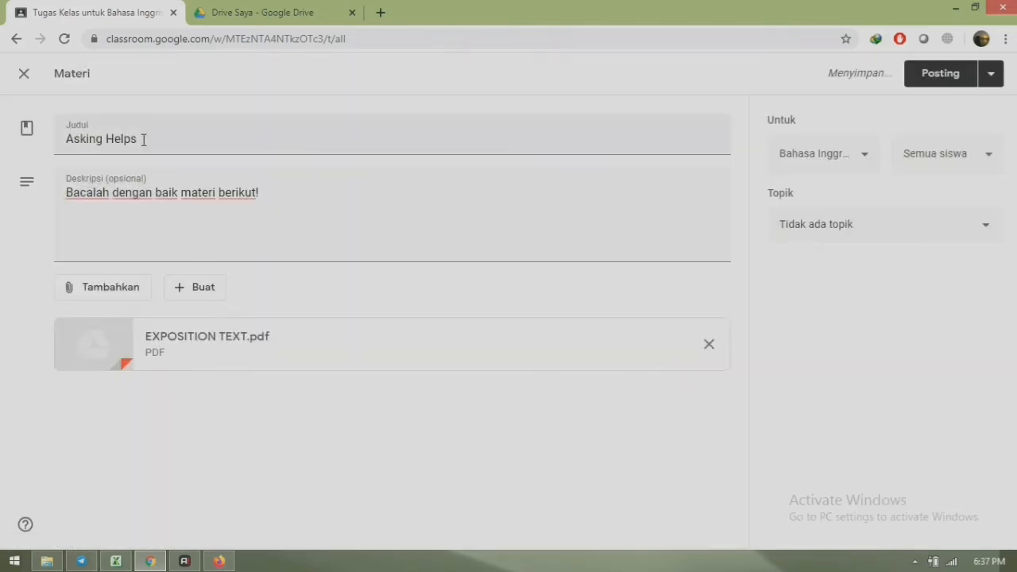
# - Retitle the EXPOSITION TEXT.pdf material 'Exposition Help', file it under Materi, and post it
pyautogui.moveTo(143, 137); pyautogui.dragTo(65, 139)
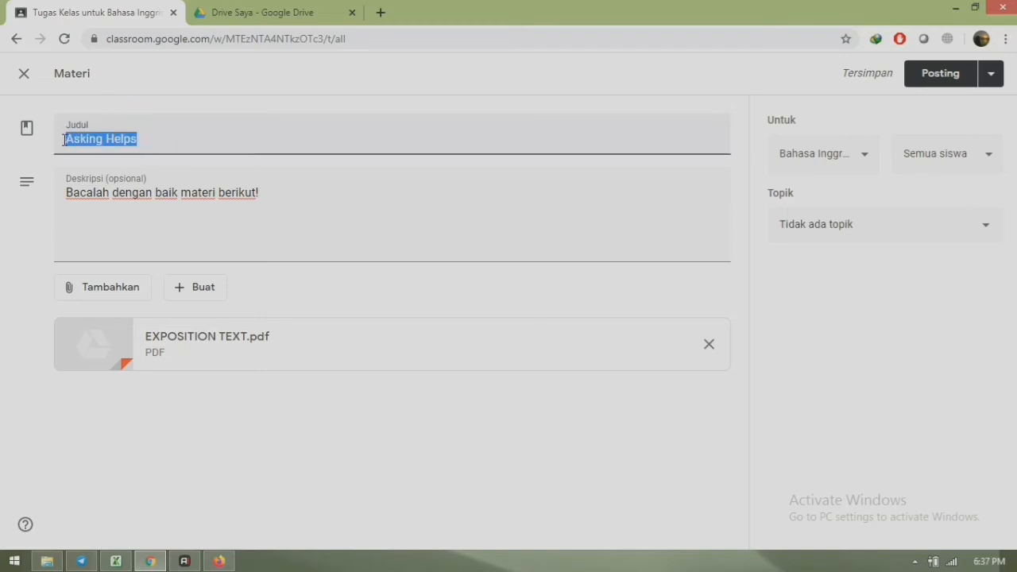
pyautogui.write('Expositio')
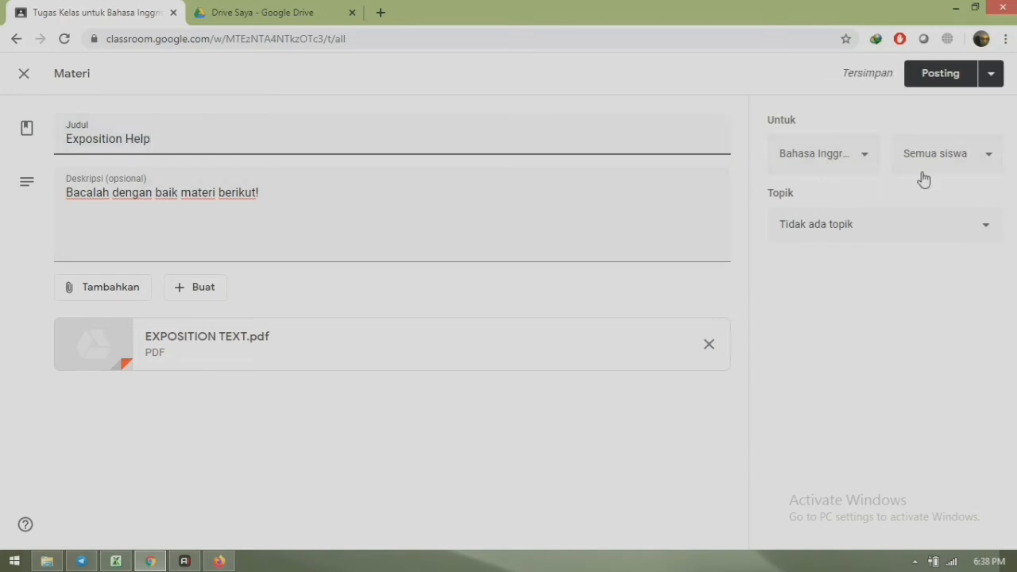
pyautogui.click(846, 229)
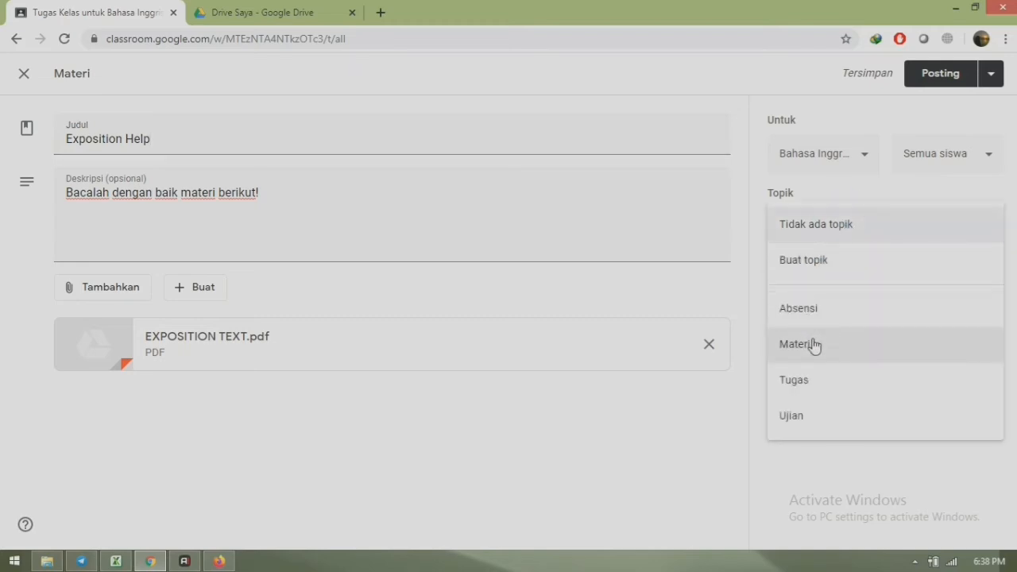
pyautogui.click(814, 344)
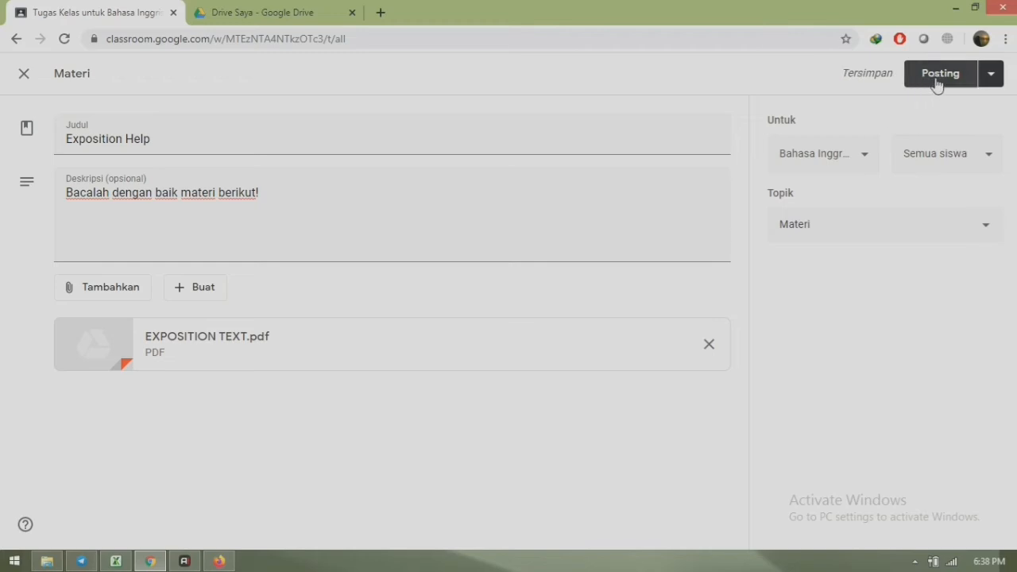
pyautogui.click(938, 80)
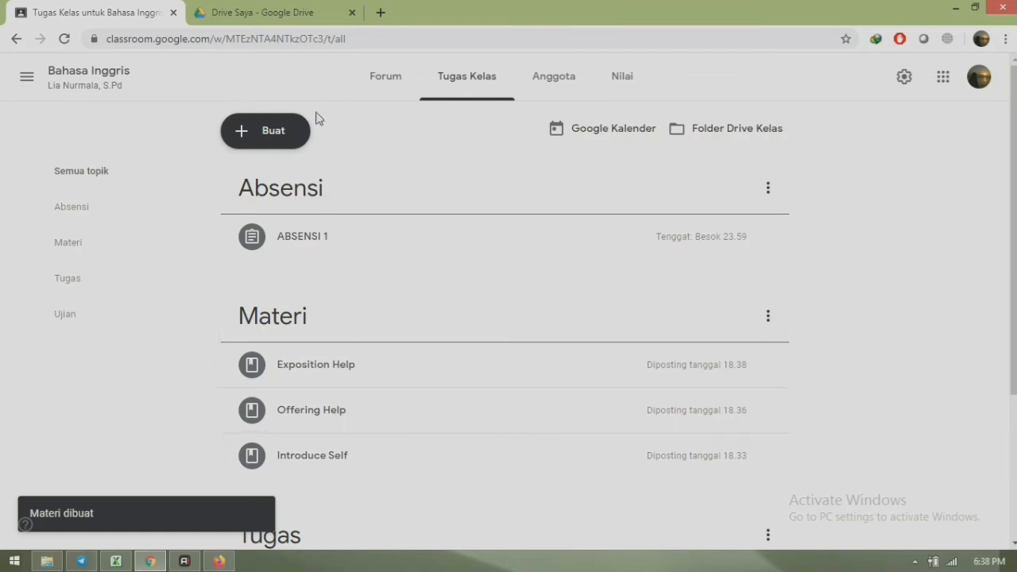
# - Create a new Materi post titled 'Asking and Offering Help'
pyautogui.click(246, 135)
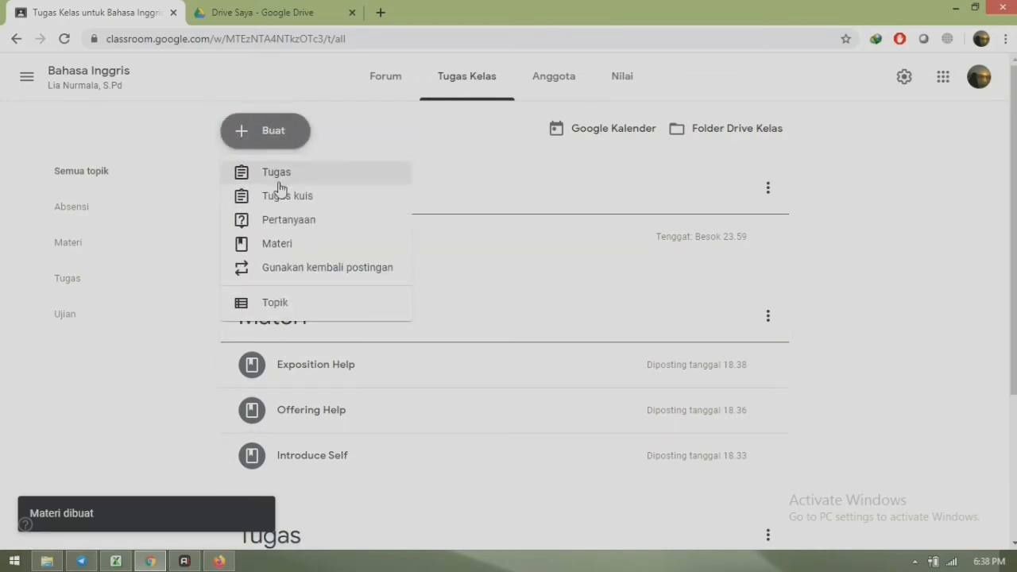
pyautogui.click(287, 245)
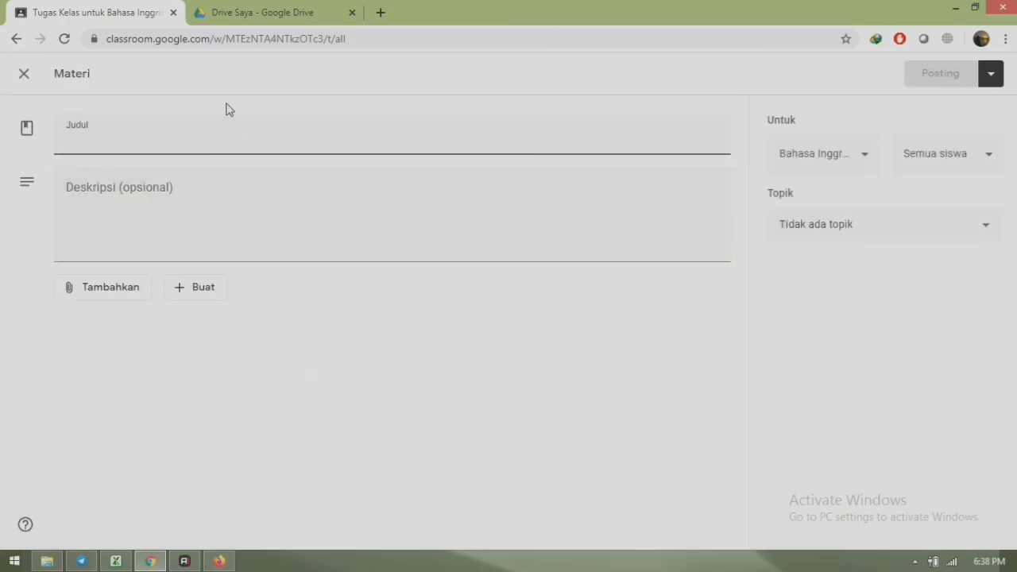
pyautogui.write('Asking and H')
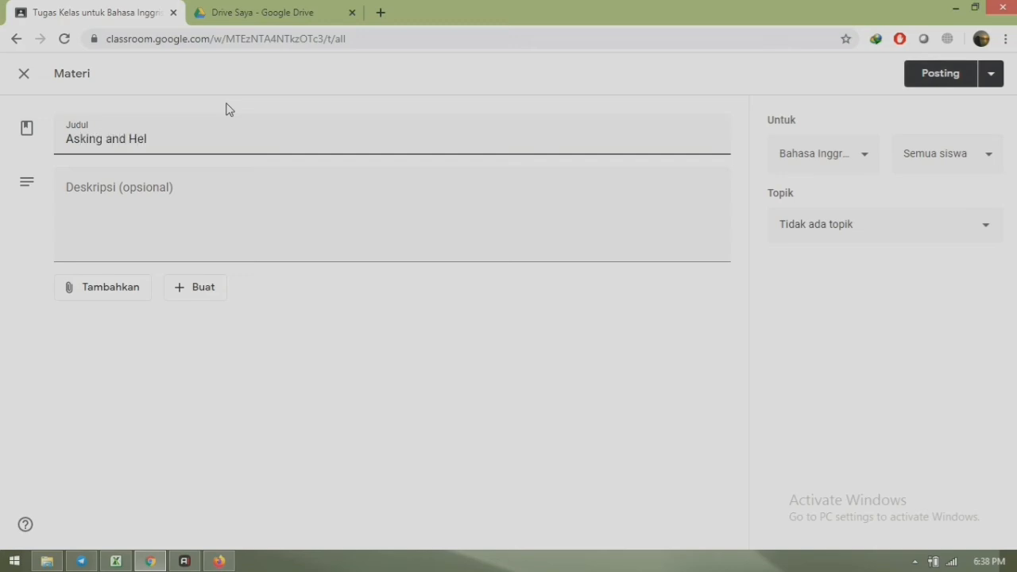
pyautogui.press('BackSpace')
# - Add the description 'Tontonlah video pembelajaran berikut!' and choose a YouTube attachment
pyautogui.click(144, 204)
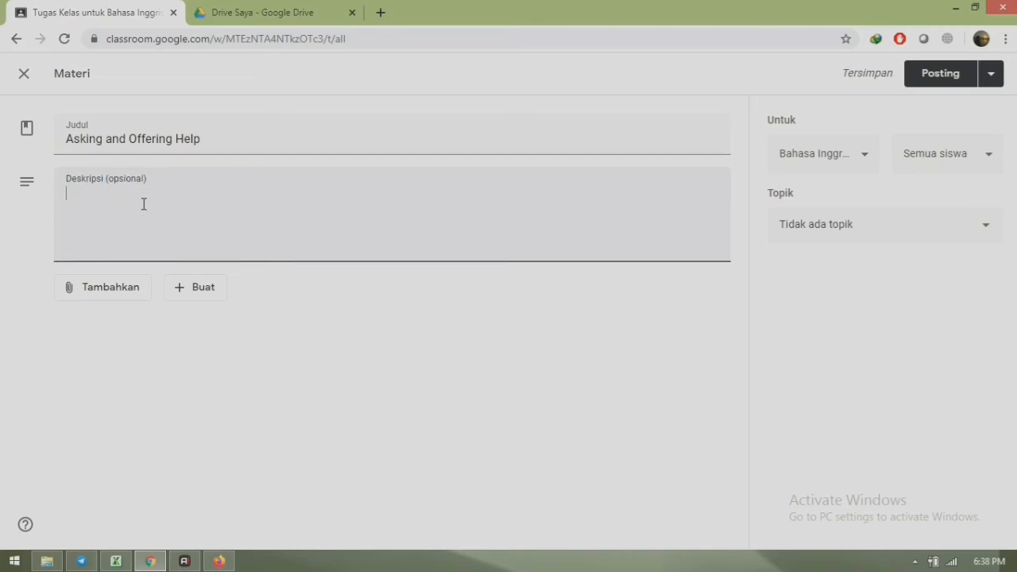
pyautogui.write('Tontonl')
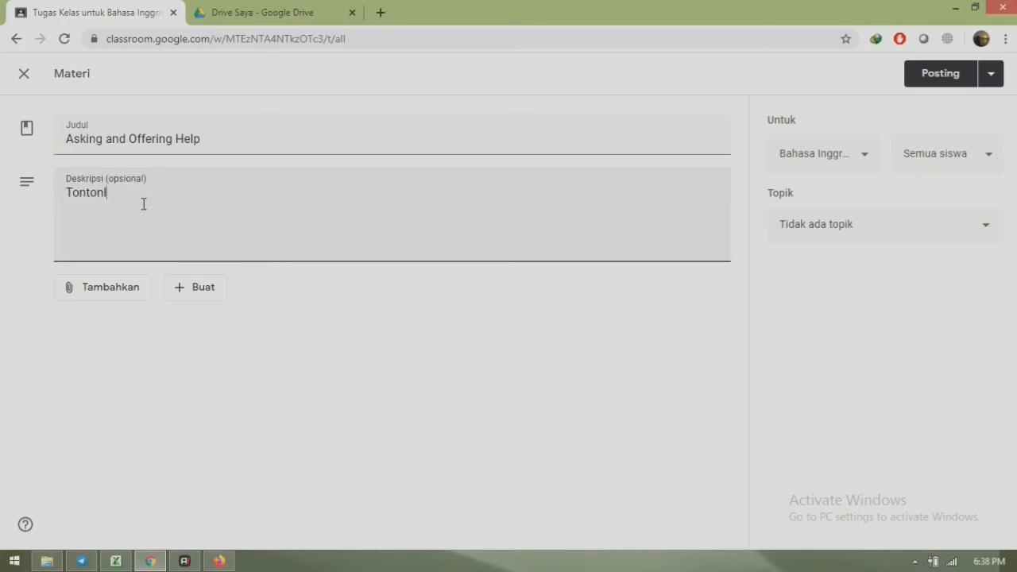
pyautogui.write('ah ')
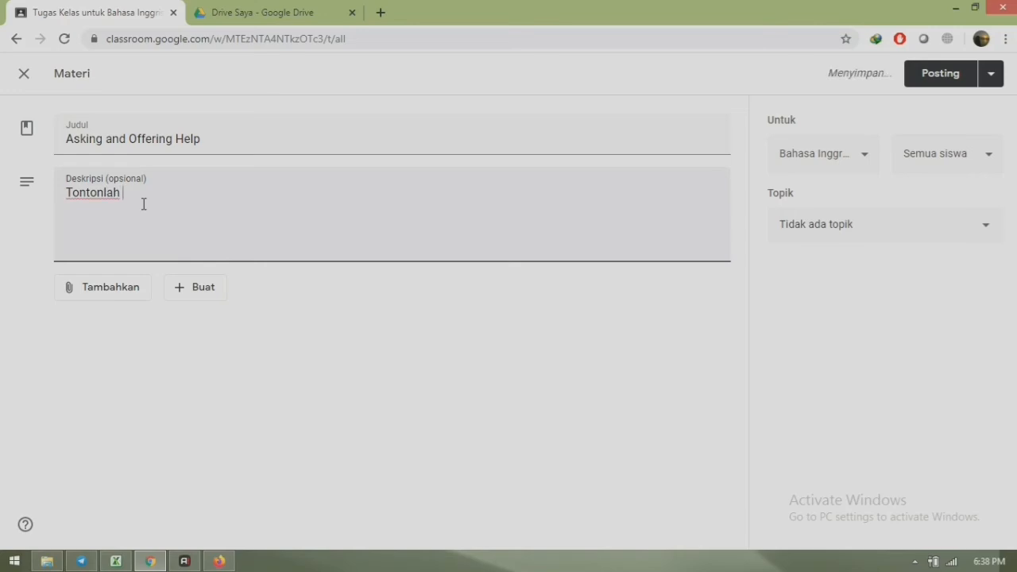
pyautogui.write('b')
pyautogui.press('BackSpace')
pyautogui.write('video pembela')
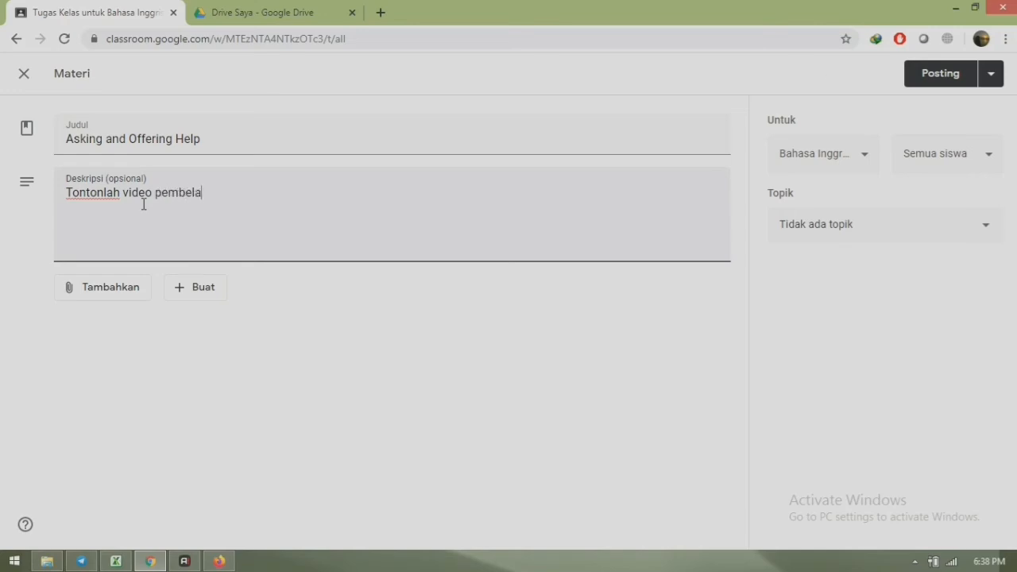
pyautogui.write('jaran berikut!')
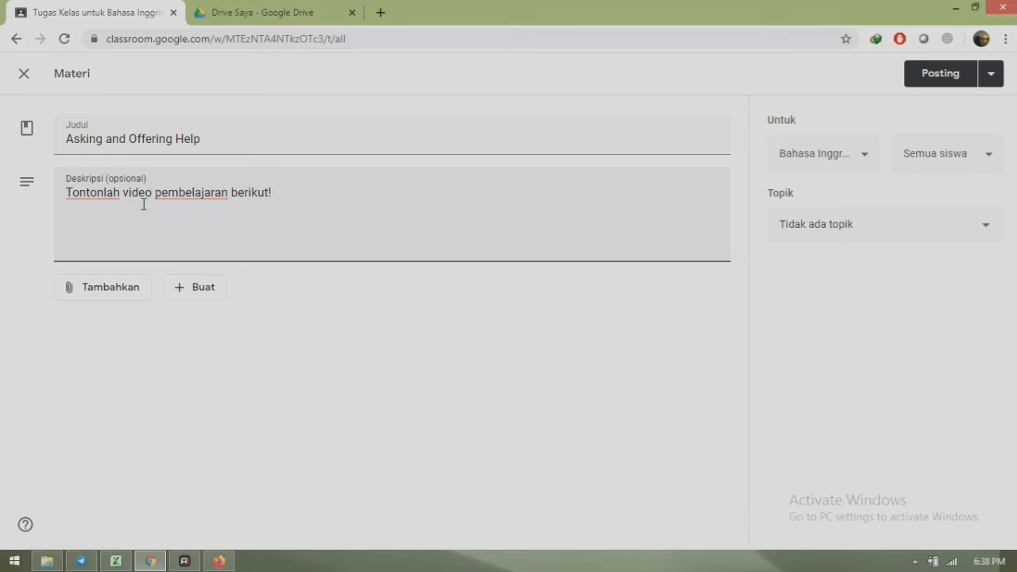
pyautogui.click(118, 290)
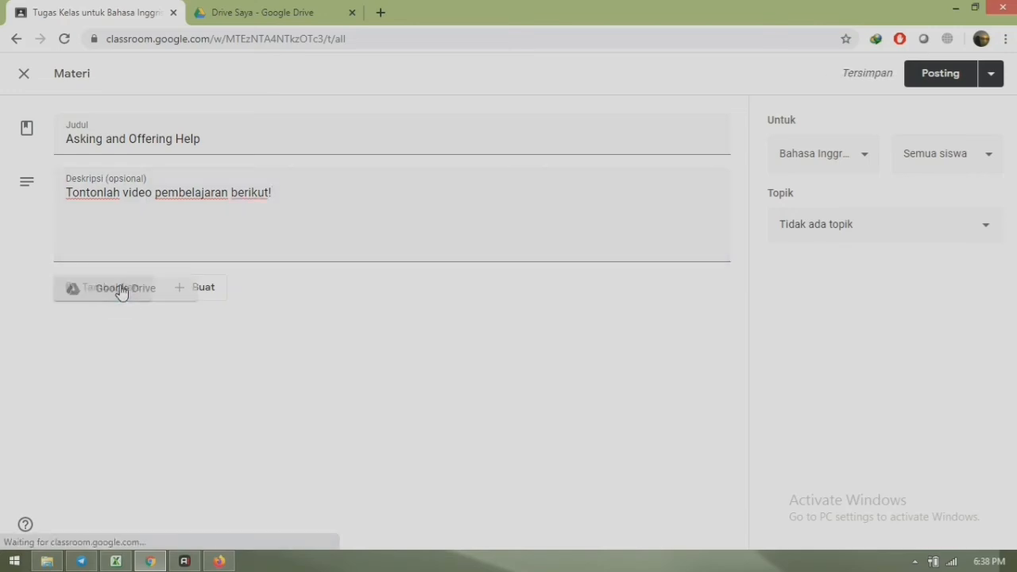
pyautogui.click(114, 396)
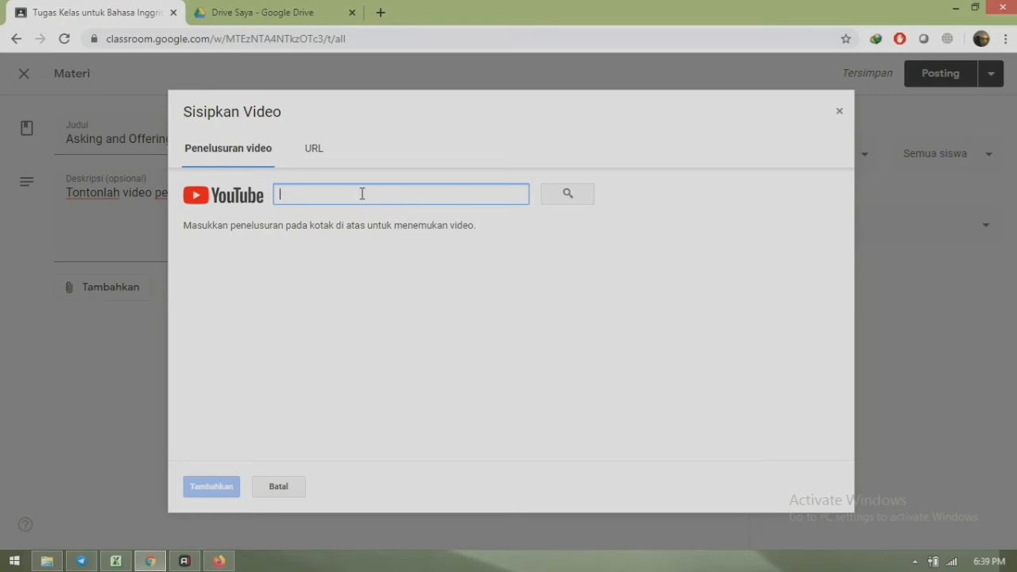
# - Search Google for 'youtube' in a new tab and go to the YouTube home page
pyautogui.click(381, 13)
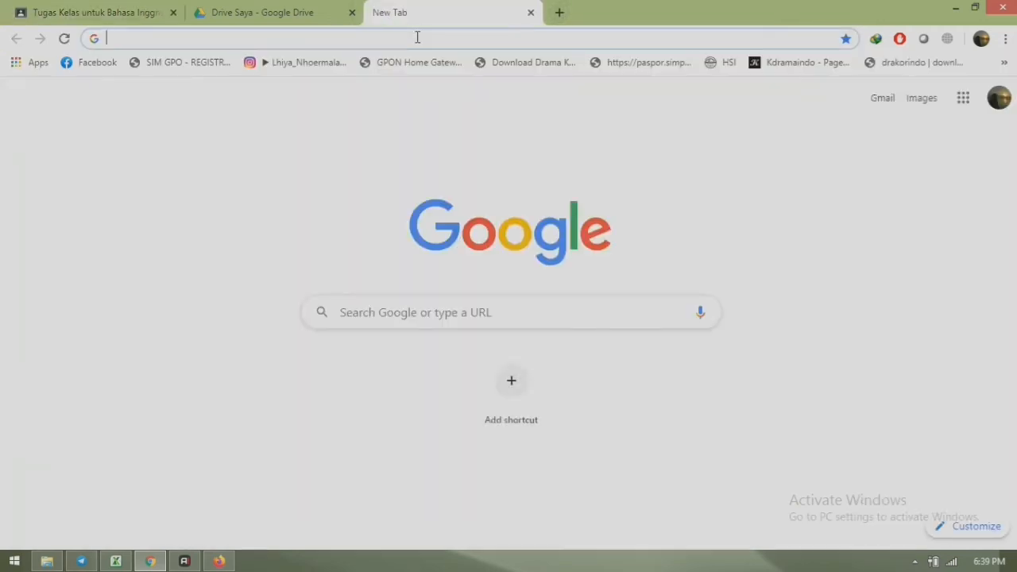
pyautogui.write('youtube')
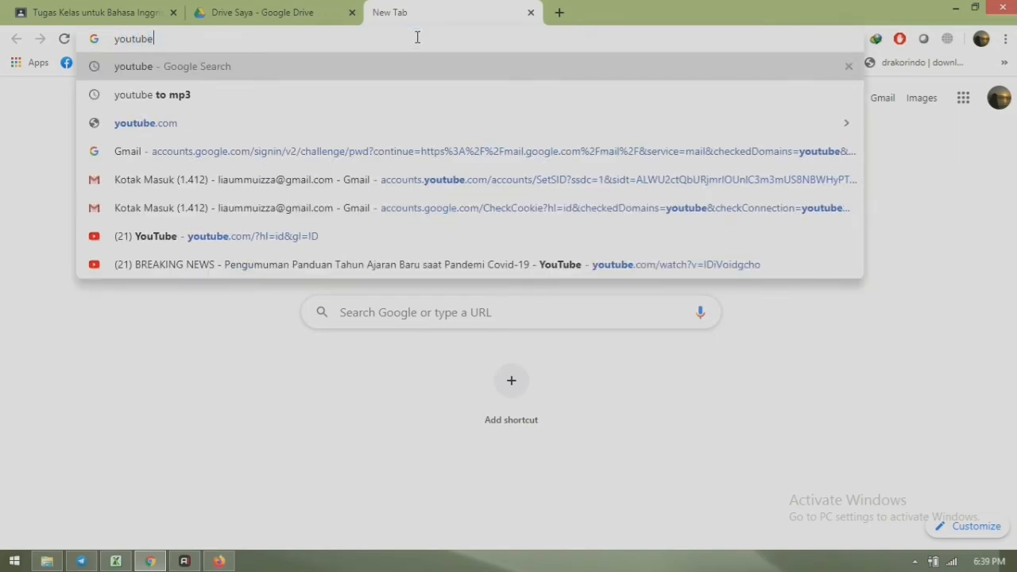
pyautogui.press('Return')
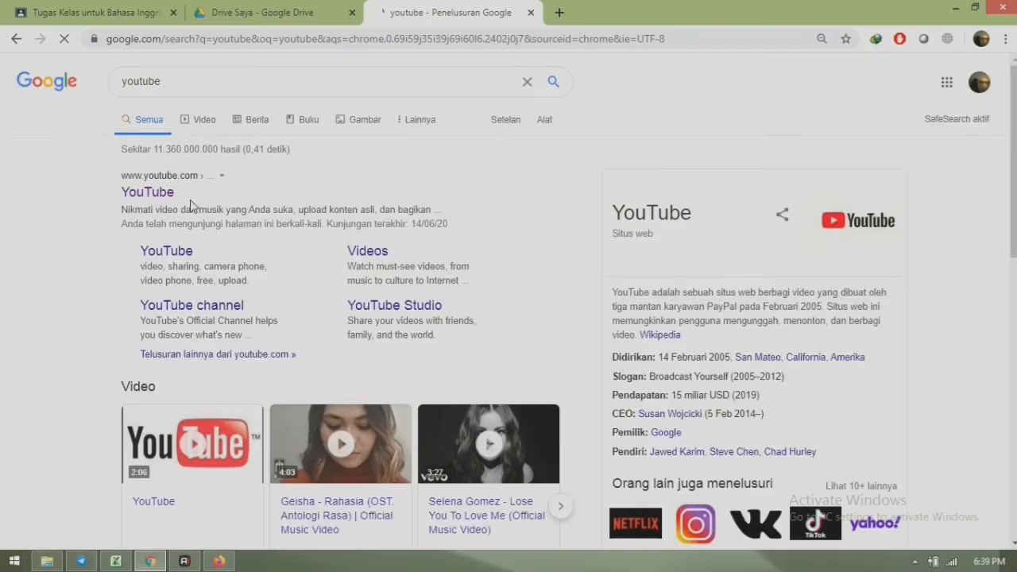
pyautogui.click(141, 195)
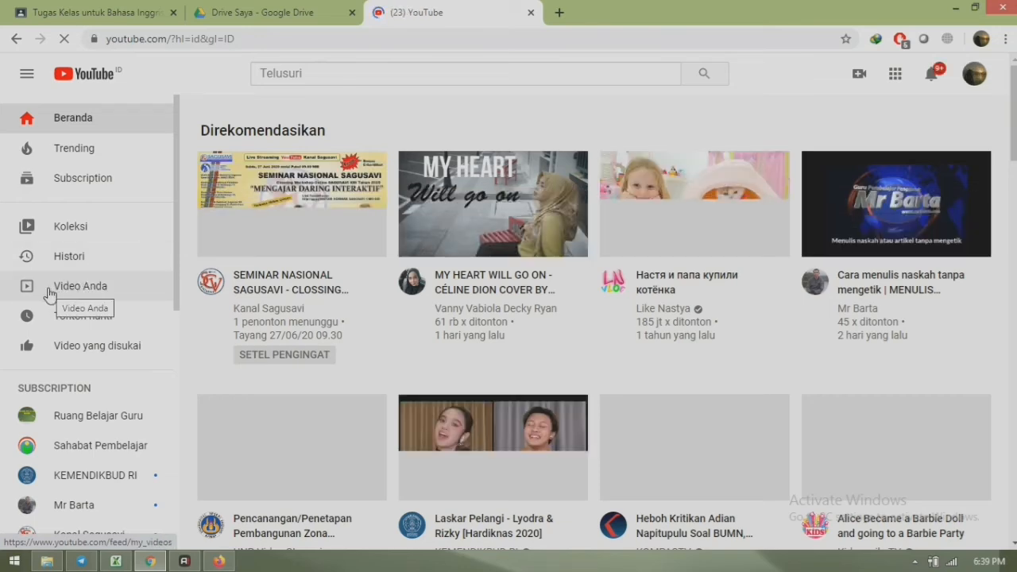
# - Open the Easy Sketch Pro 3.0.1 video from your uploads, copy its full URL, and pause it at 1:30
pyautogui.click(49, 292)
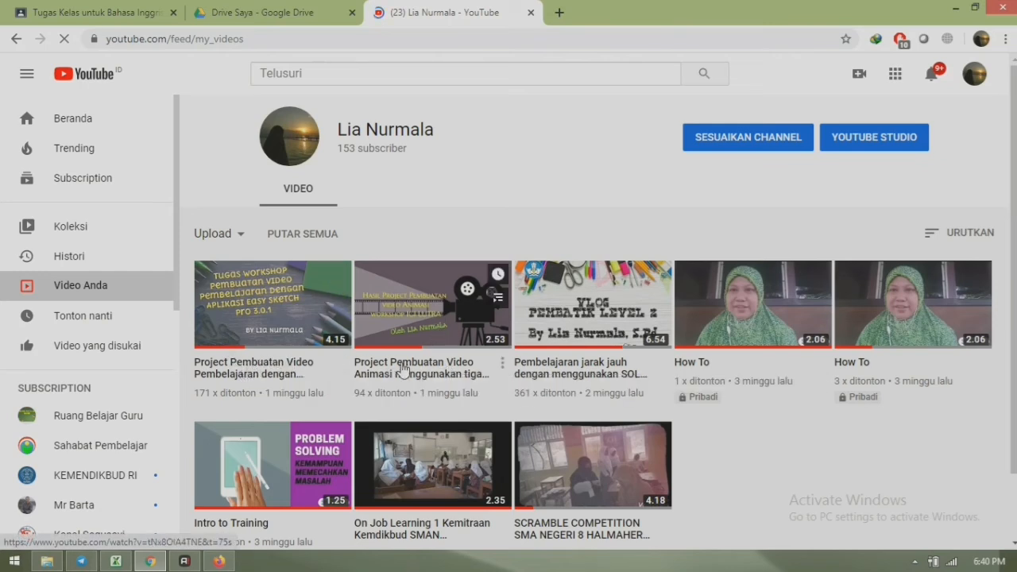
pyautogui.click(278, 368)
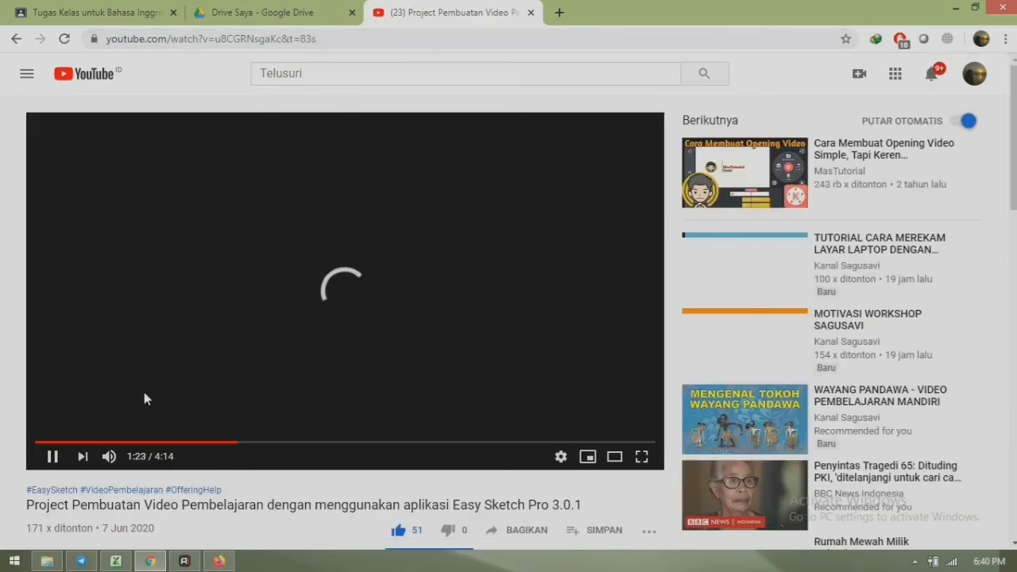
pyautogui.click(324, 37)
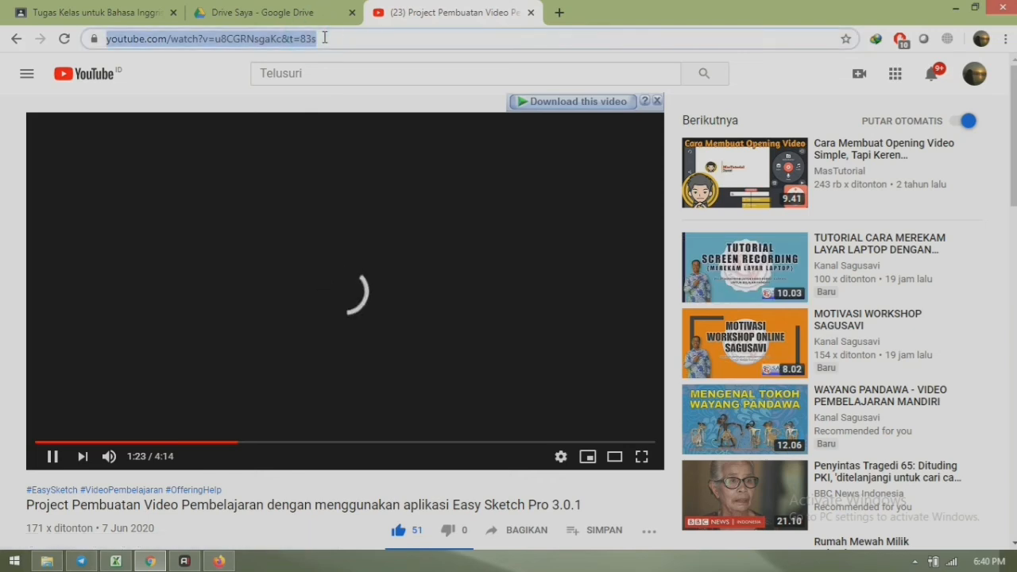
pyautogui.click(324, 37)
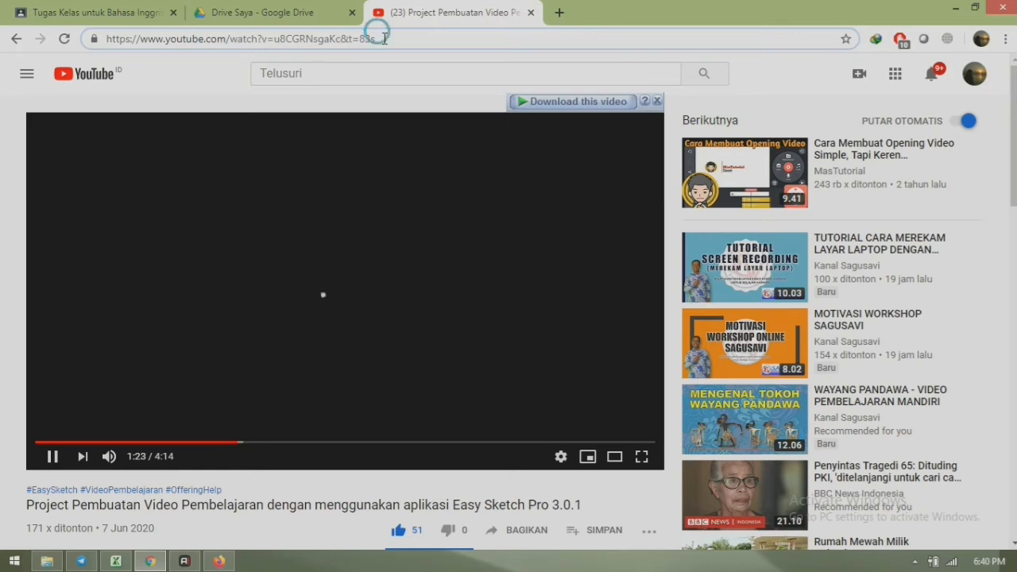
pyautogui.moveTo(376, 39); pyautogui.dragTo(258, 40)
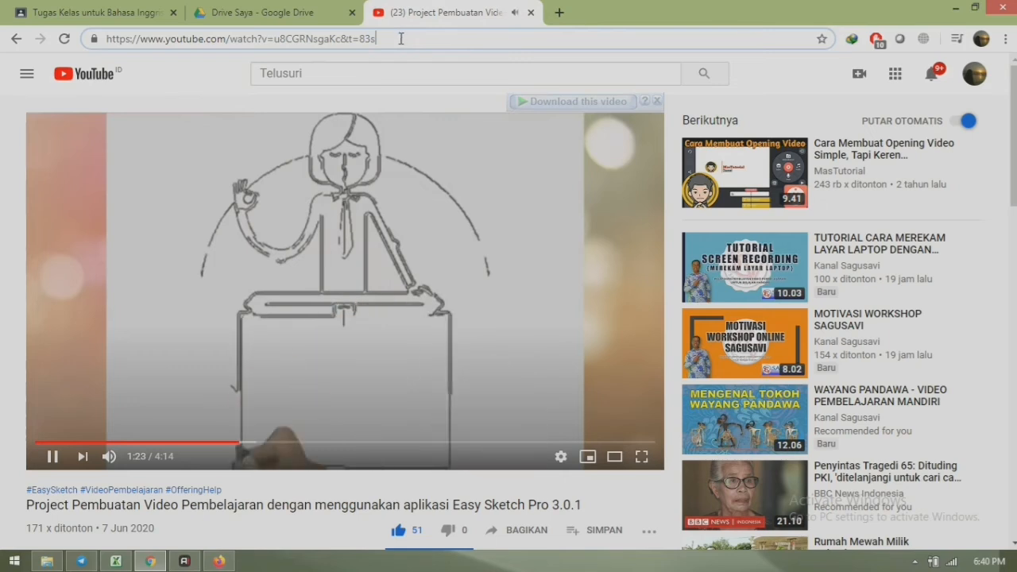
pyautogui.moveTo(404, 35); pyautogui.dragTo(106, 43)
pyautogui.hotkey('ctrl', 'c')
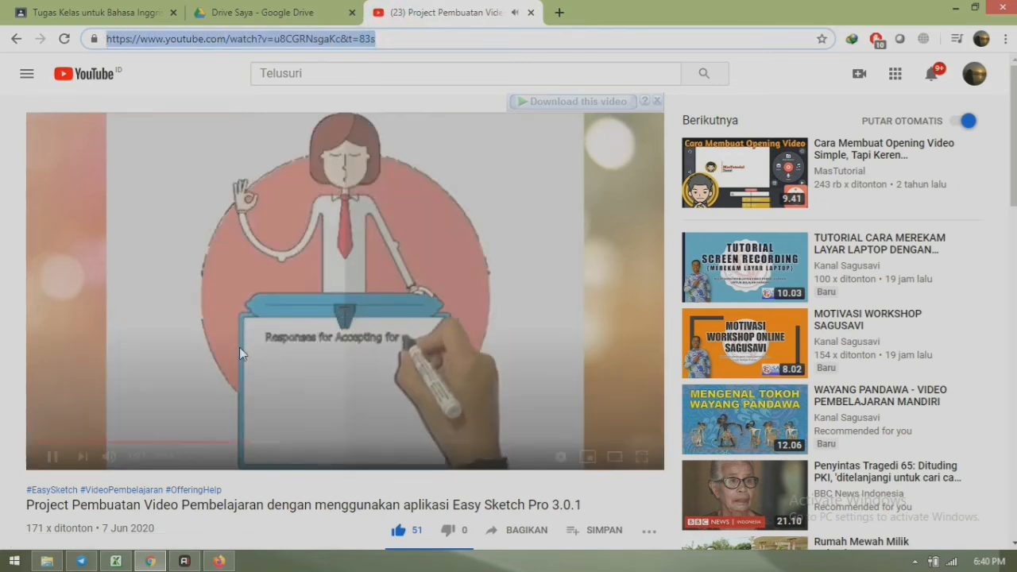
pyautogui.click(52, 456)
pyautogui.moveTo(517, 9); pyautogui.dragTo(340, 31)
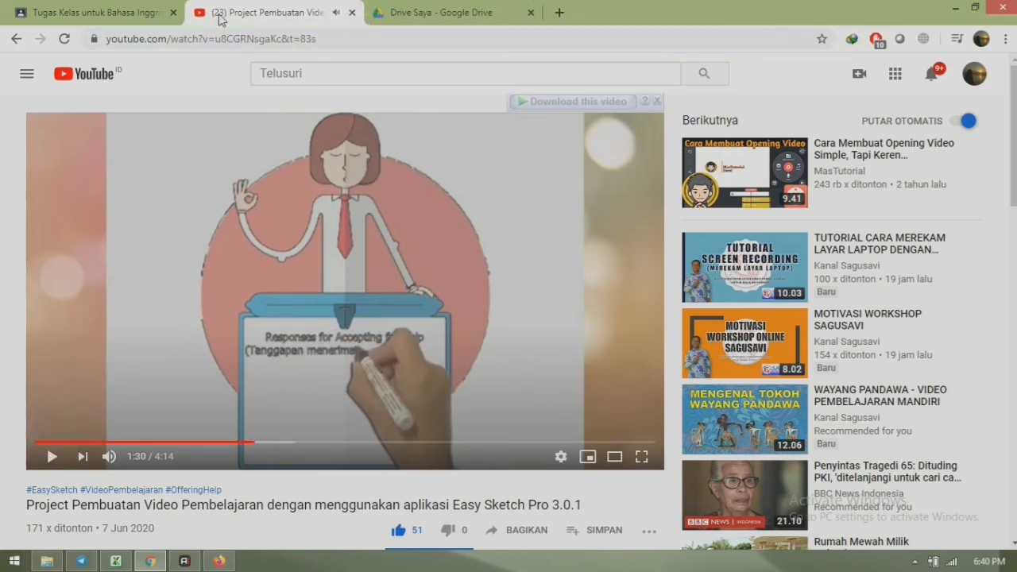
# - Close the YouTube tab, search the pasted URL in Classroom, and attach the Easy Sketch Pro 3.0.1 video
pyautogui.click(123, 14)
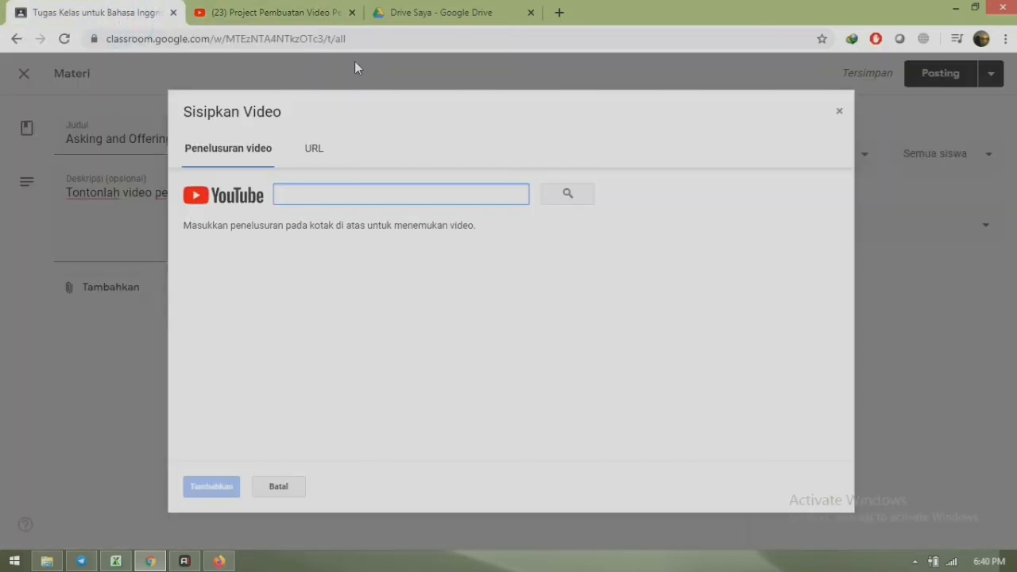
pyautogui.click(352, 12)
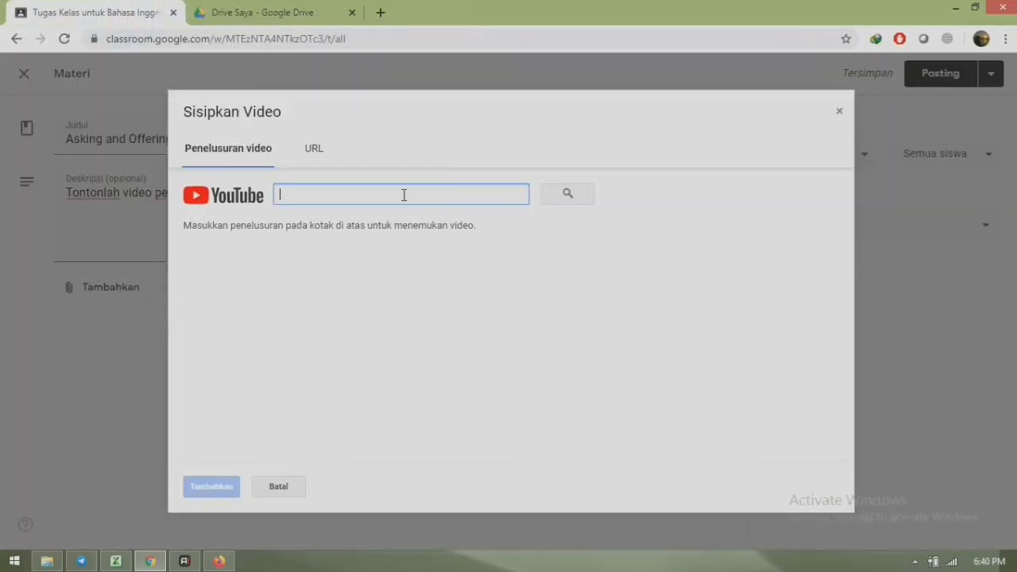
pyautogui.hotkey('ctrl', 'v')
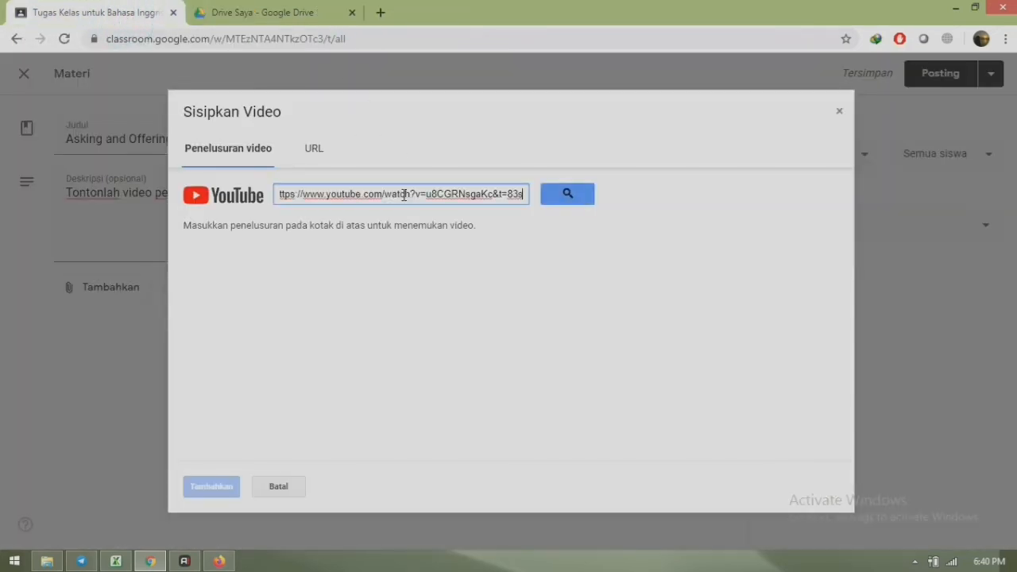
pyautogui.click(572, 197)
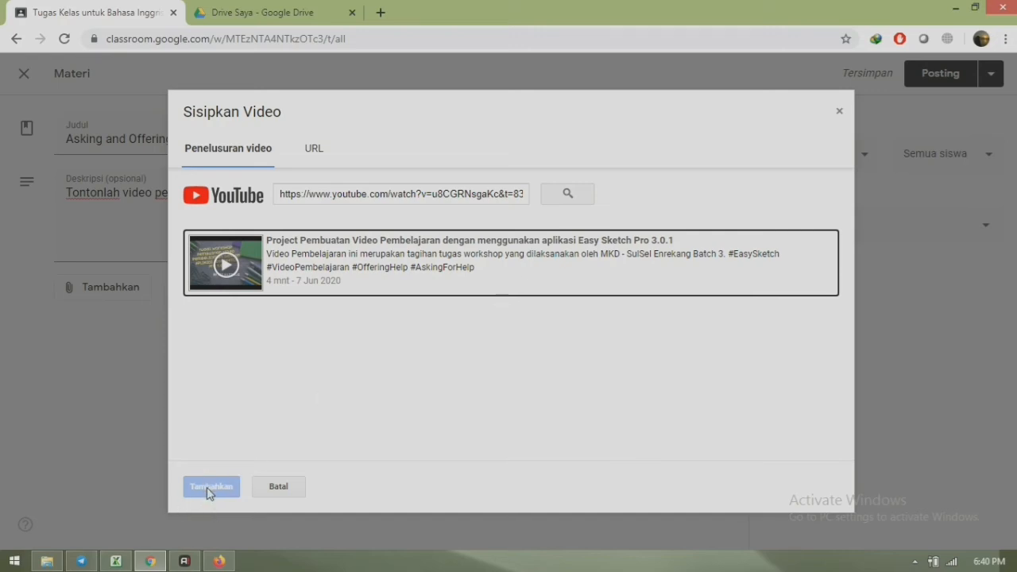
pyautogui.click(478, 278)
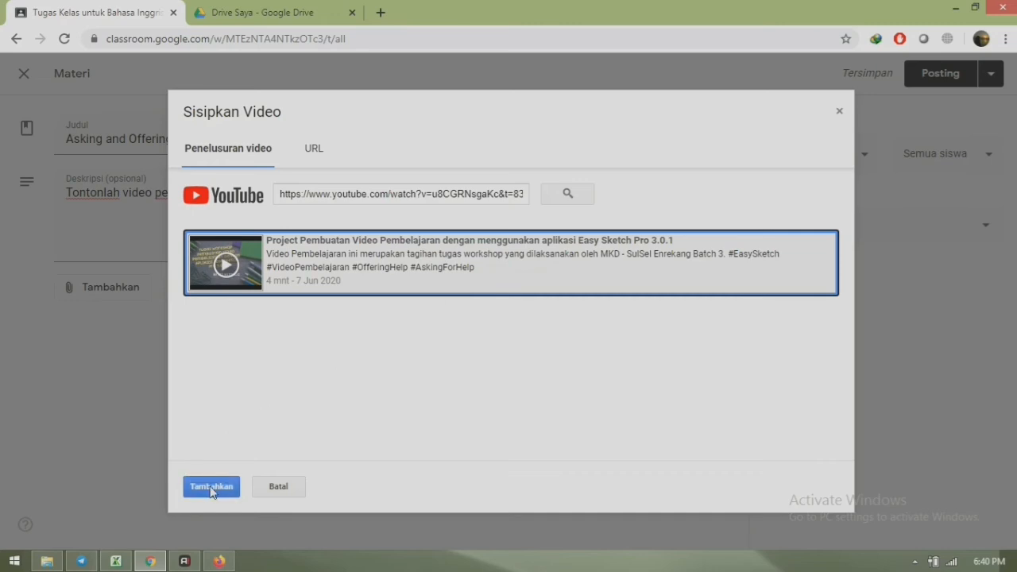
pyautogui.click(211, 488)
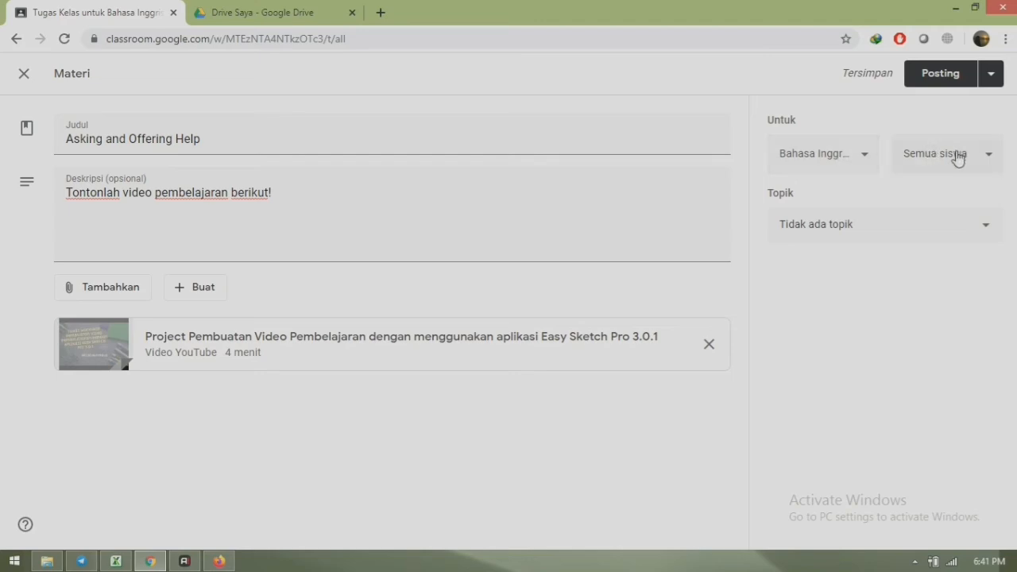
# - Put Asking and Offering Help under the Materi topic and post it to the class
pyautogui.click(797, 227)
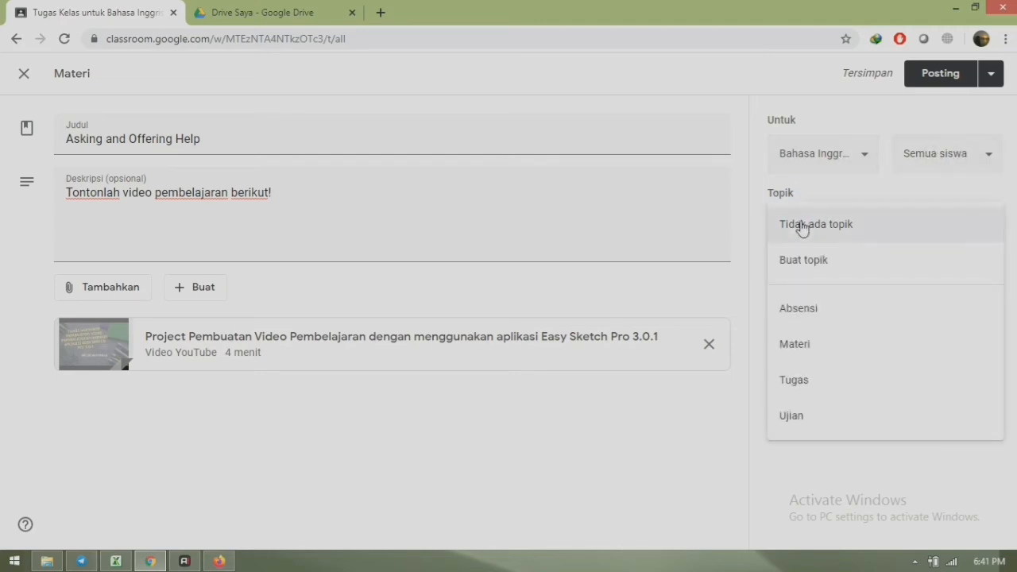
pyautogui.click(795, 344)
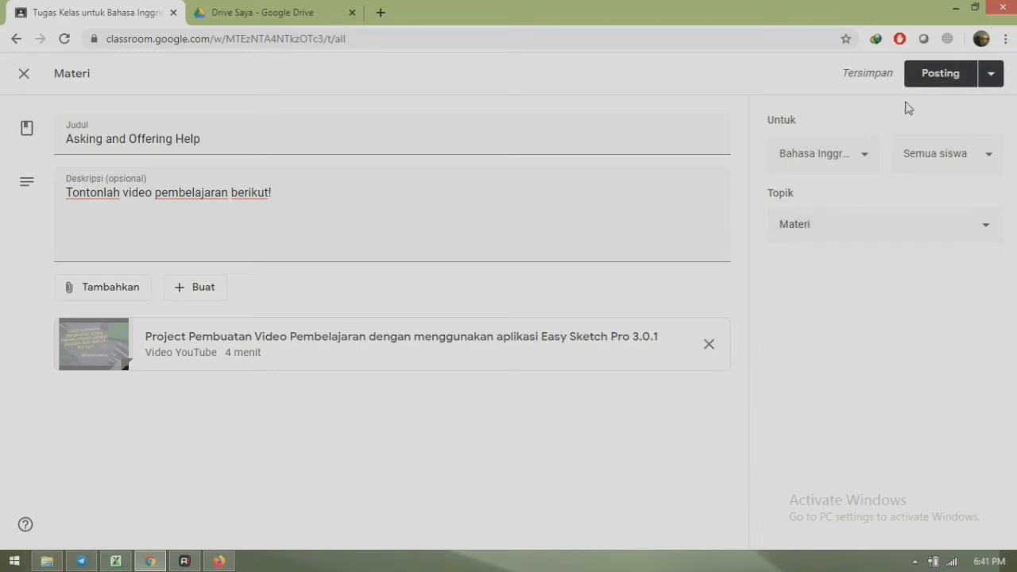
pyautogui.click(926, 80)
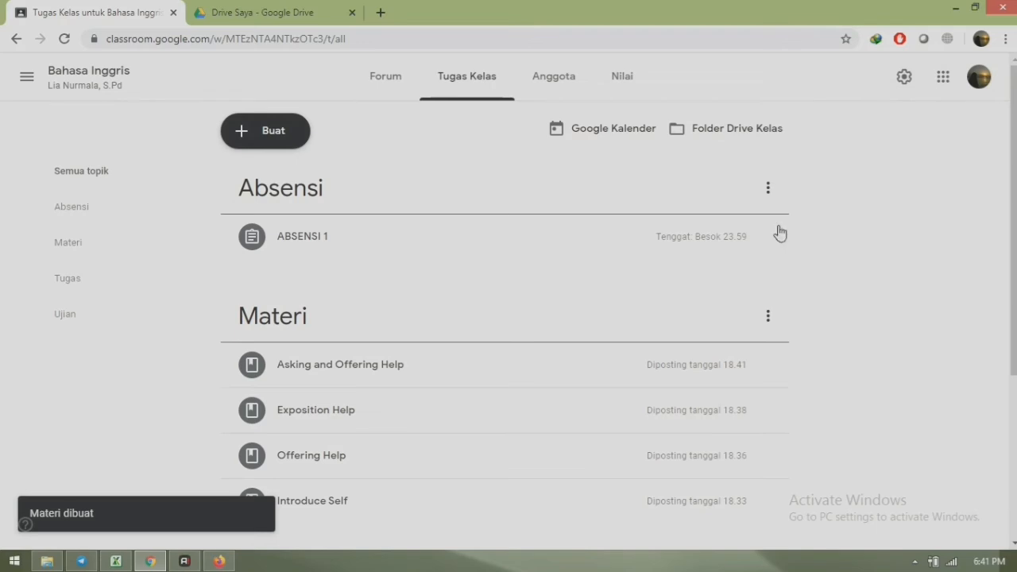
pyautogui.moveTo(1015, 160); pyautogui.dragTo(1015, 163)
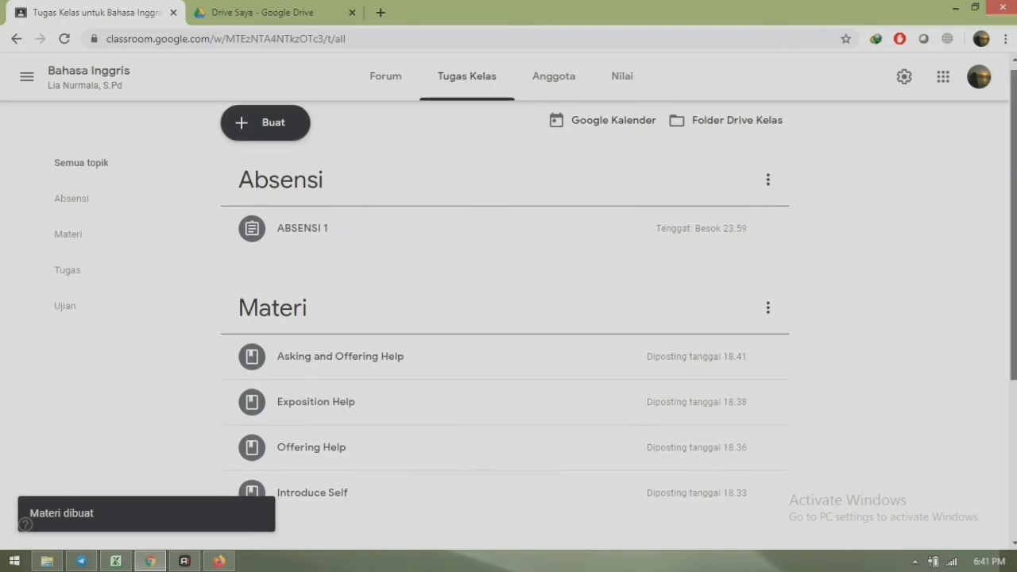
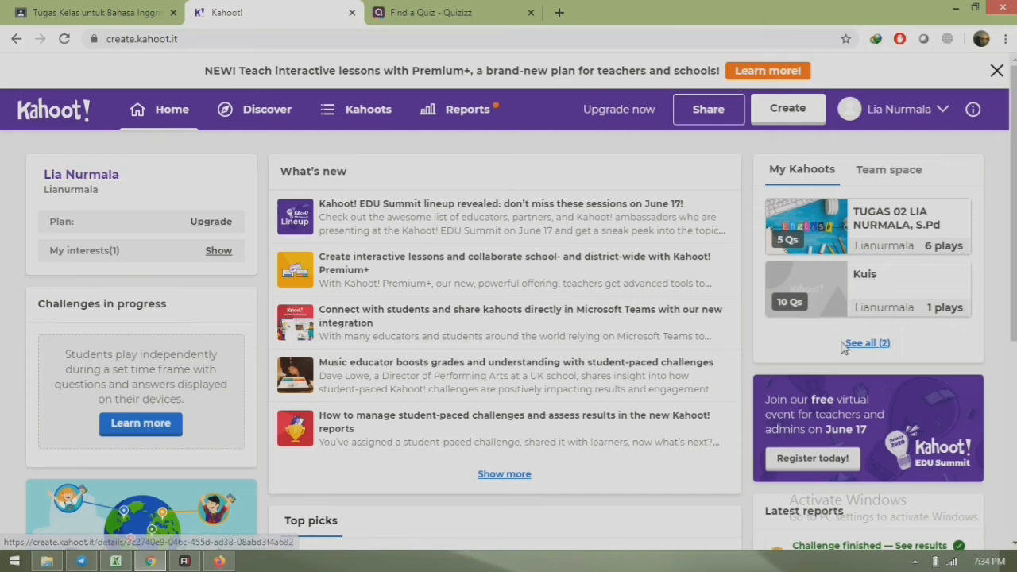
# - From the full My Kahoots list, bring up the play options for the TUGAS 02 kahoot
pyautogui.click(867, 345)
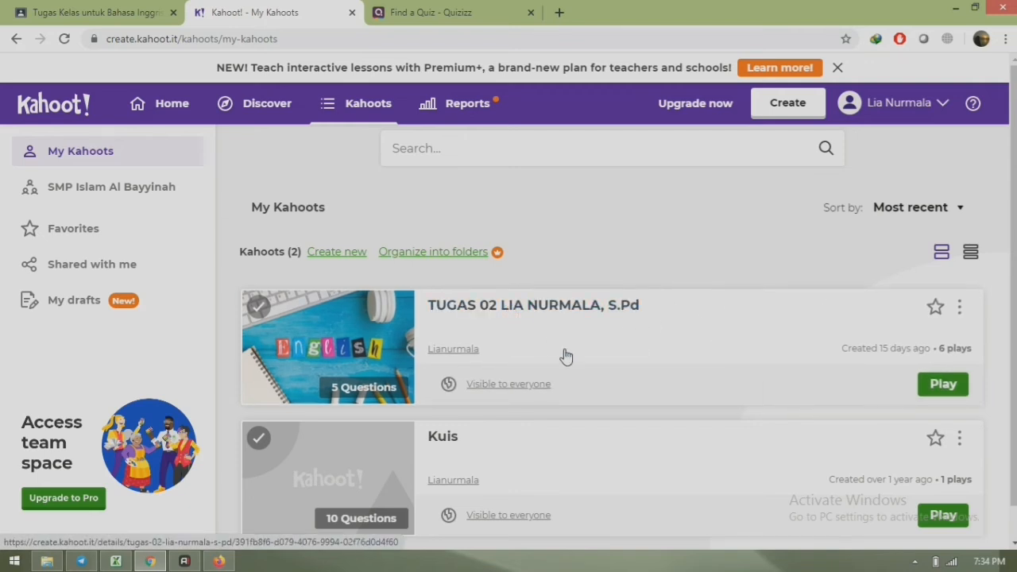
pyautogui.click(944, 385)
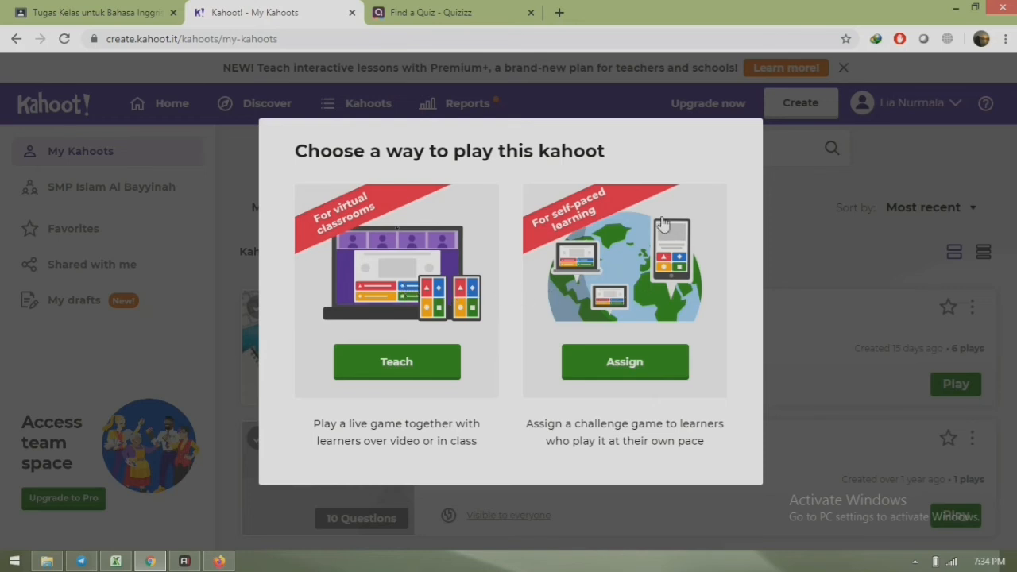
# - Create a TUGAS 02 challenge due Wed 24 Jun, 2:00 AM, with randomized answer order
pyautogui.click(634, 369)
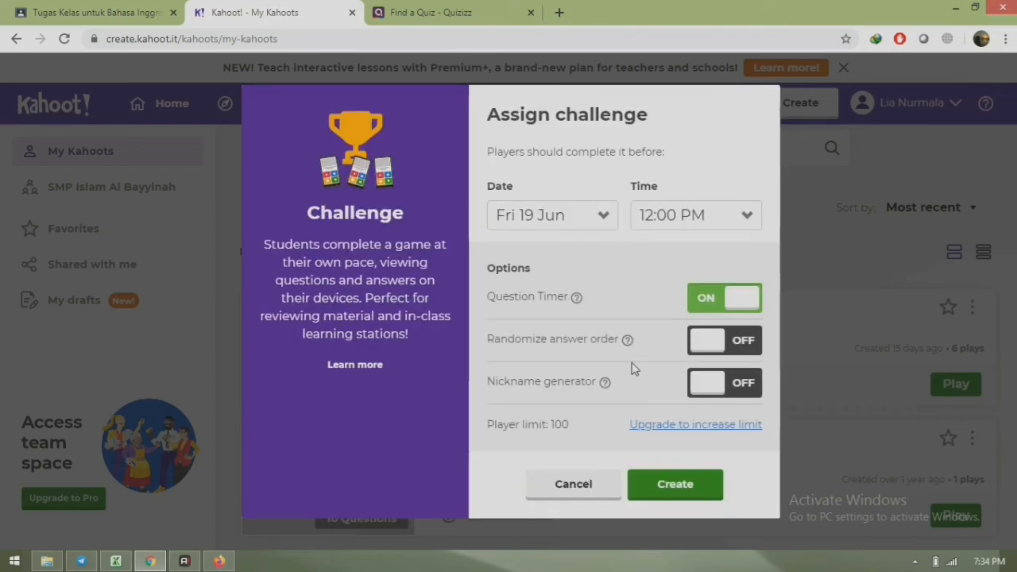
pyautogui.click(606, 217)
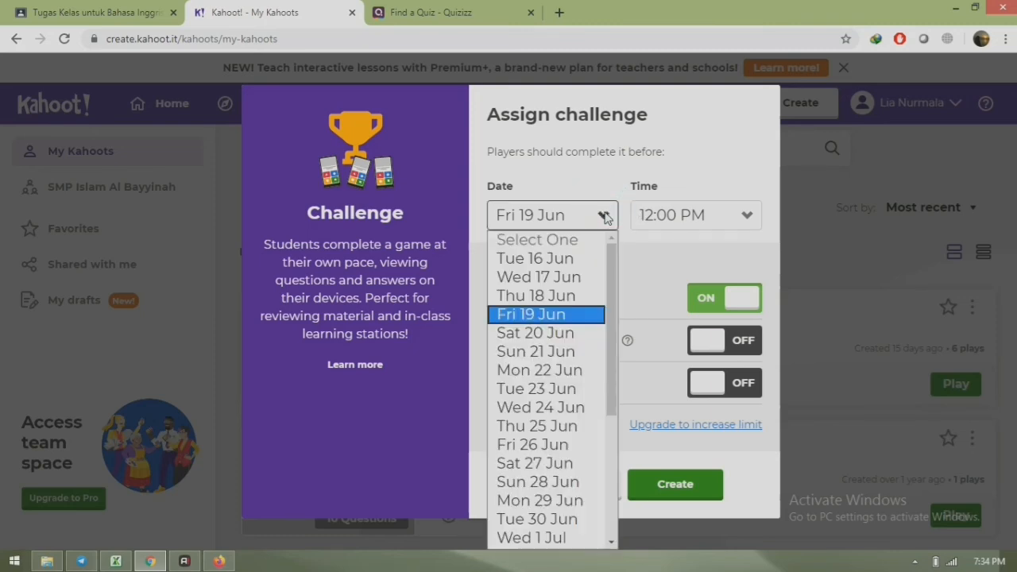
pyautogui.click(578, 408)
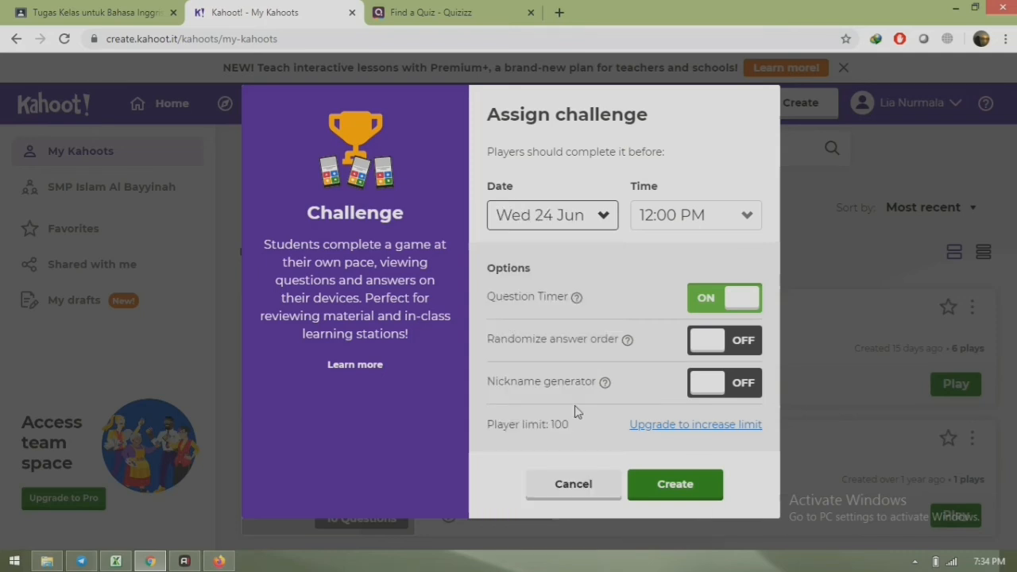
pyautogui.click(747, 216)
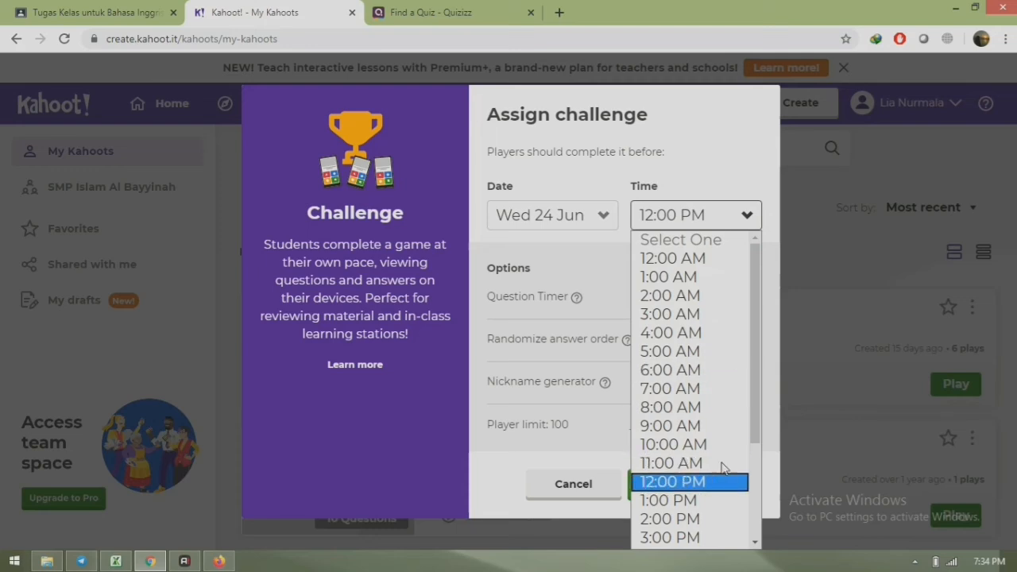
pyautogui.click(725, 298)
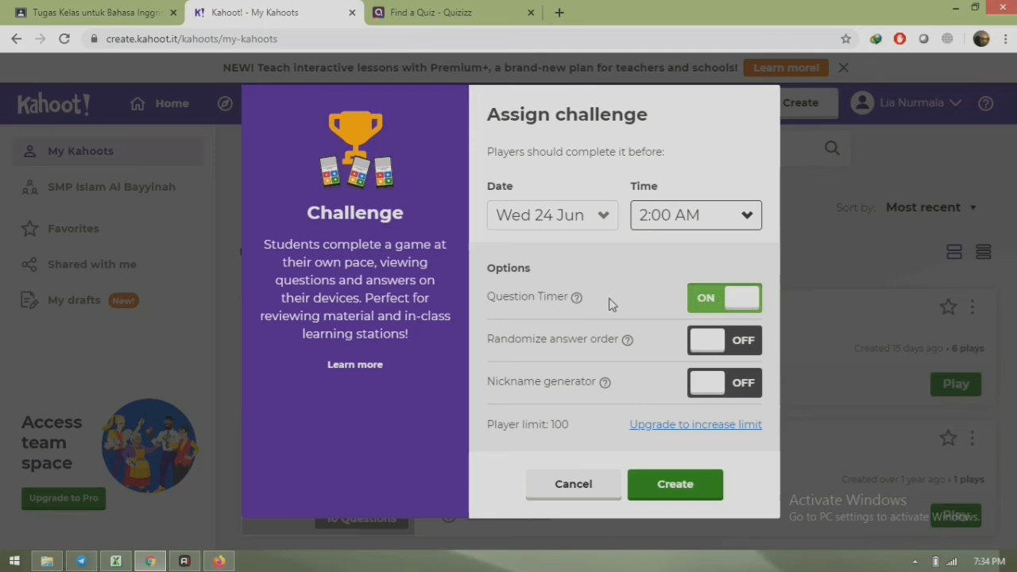
pyautogui.click(742, 340)
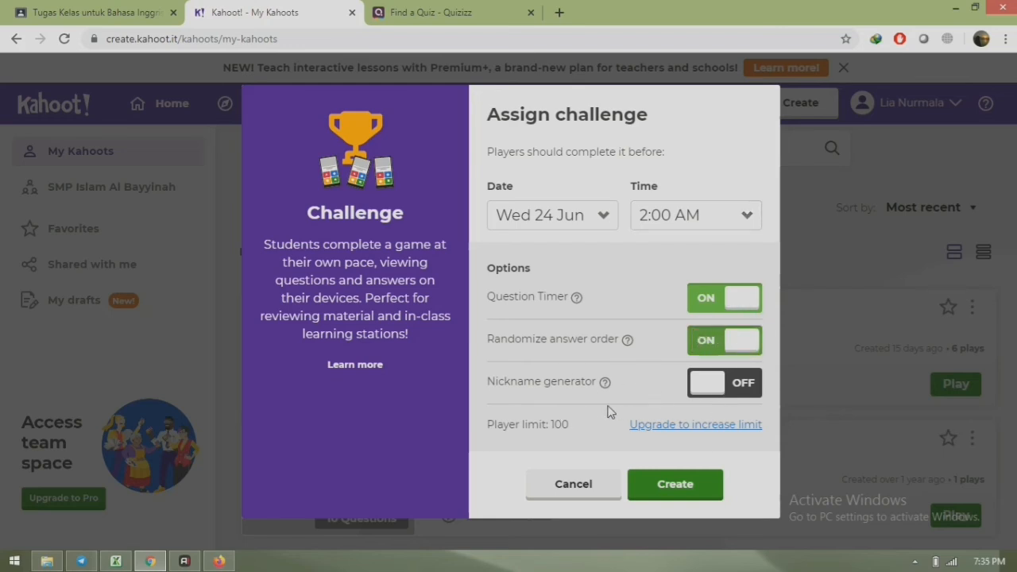
pyautogui.click(687, 487)
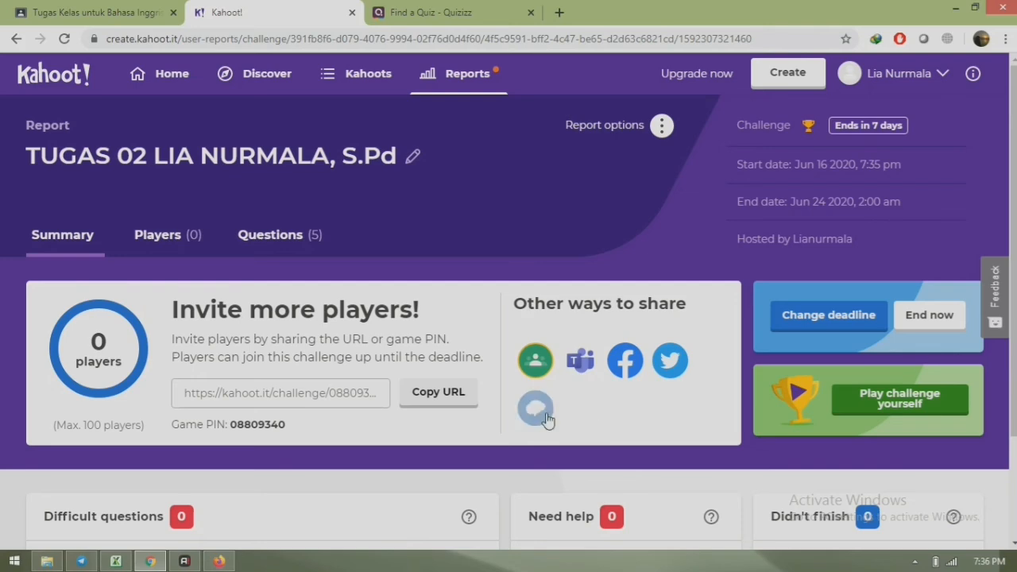
# - Set the challenge's Google Classroom share to class Bahasa Inggris with action 'Ajukan pertanyaan'
pyautogui.click(535, 362)
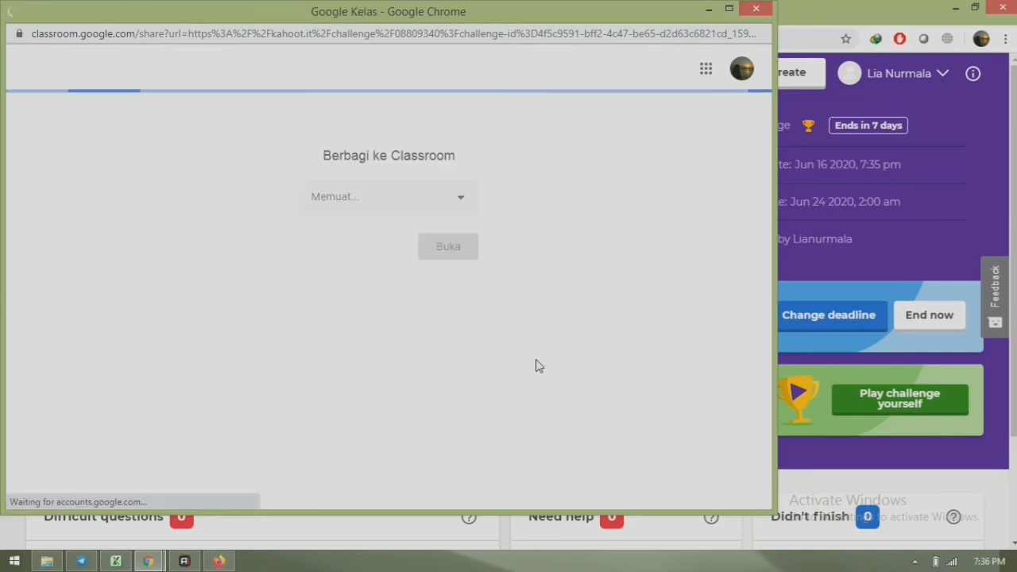
pyautogui.click(461, 203)
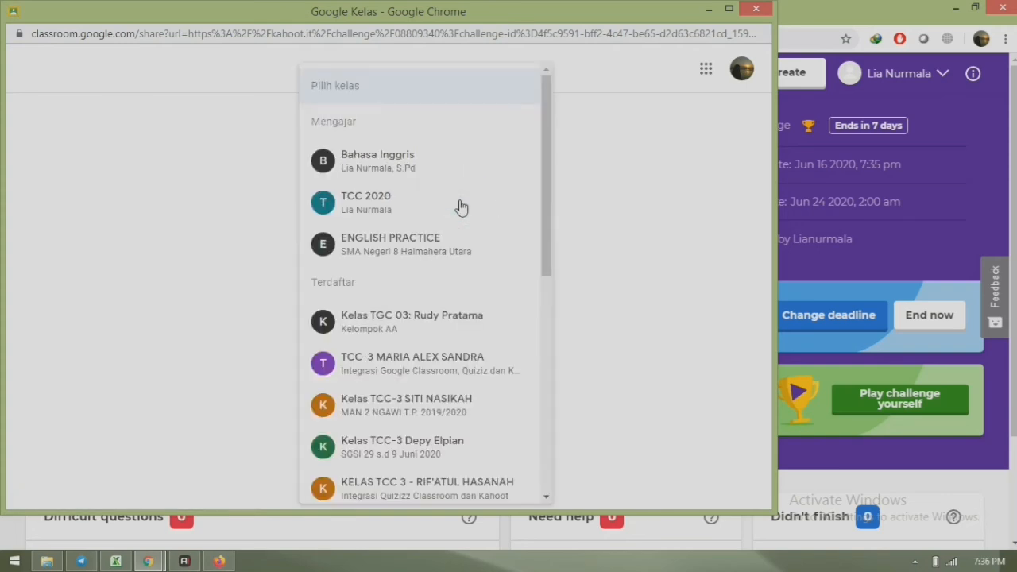
pyautogui.click(398, 173)
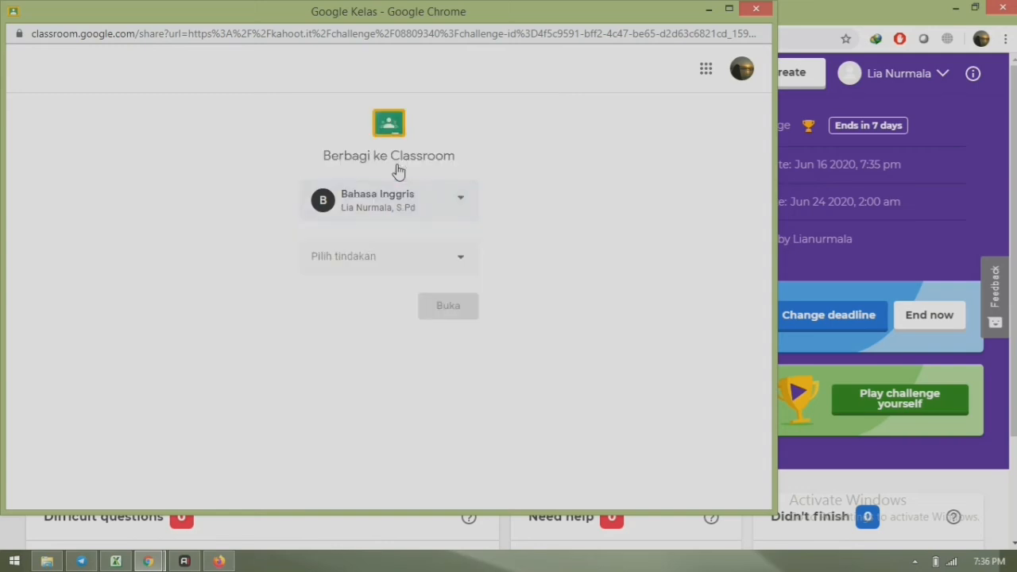
pyautogui.click(458, 255)
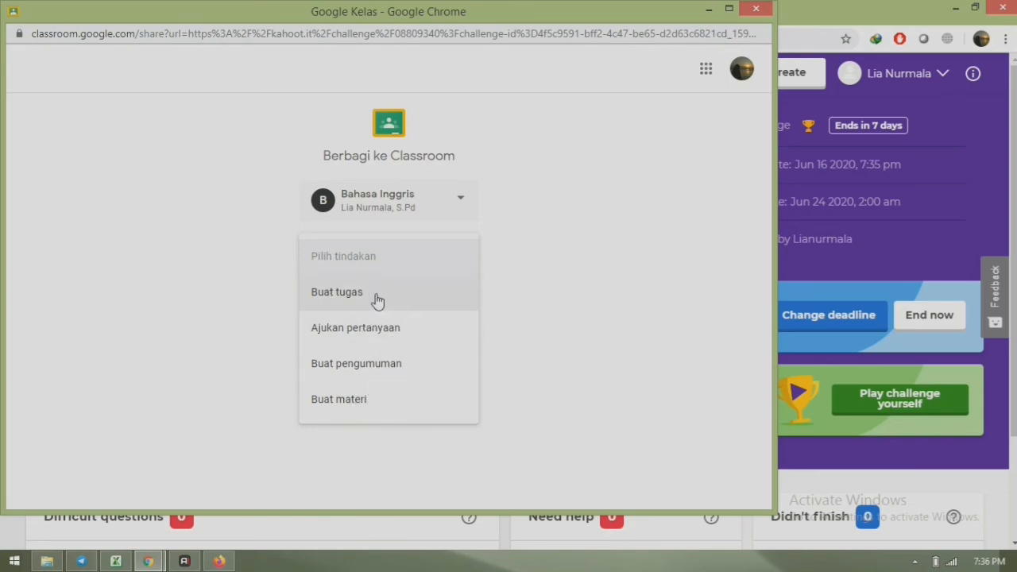
pyautogui.click(385, 328)
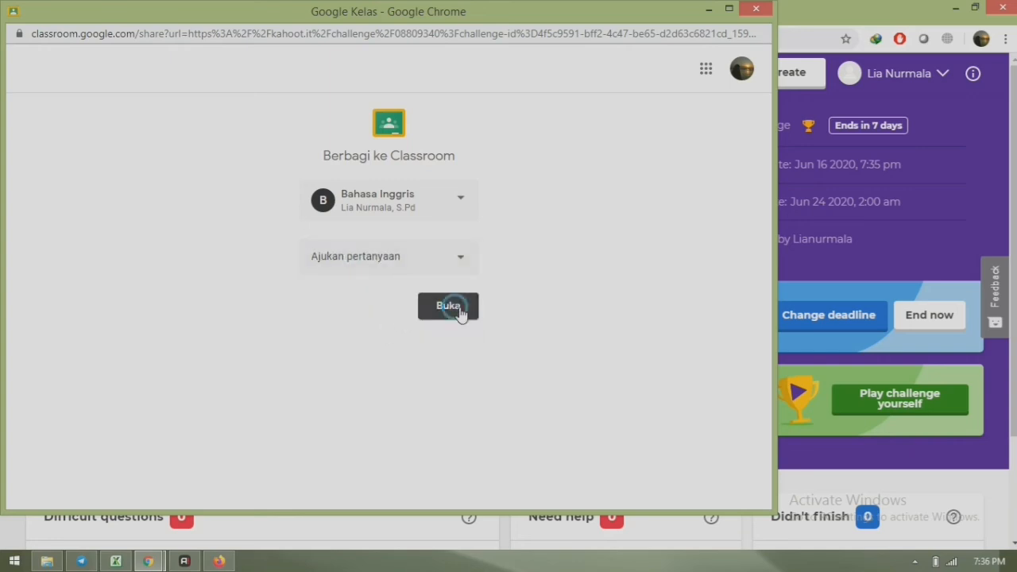
# - Write the question 'Jawablah kuis kahoot berikut!' with instructions 'Berilah jawaban yang tepat'
pyautogui.click(460, 309)
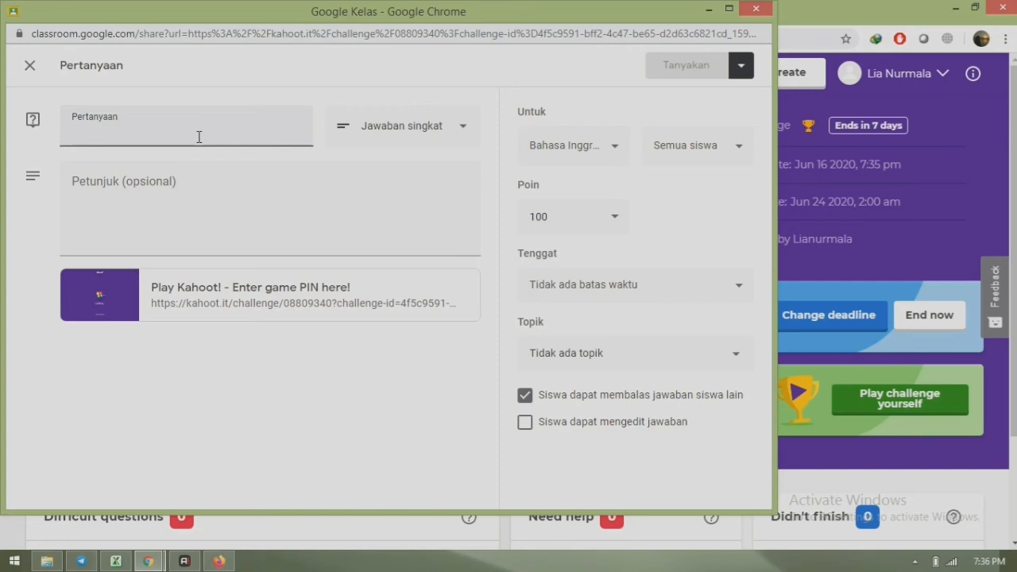
pyautogui.write('Ja')
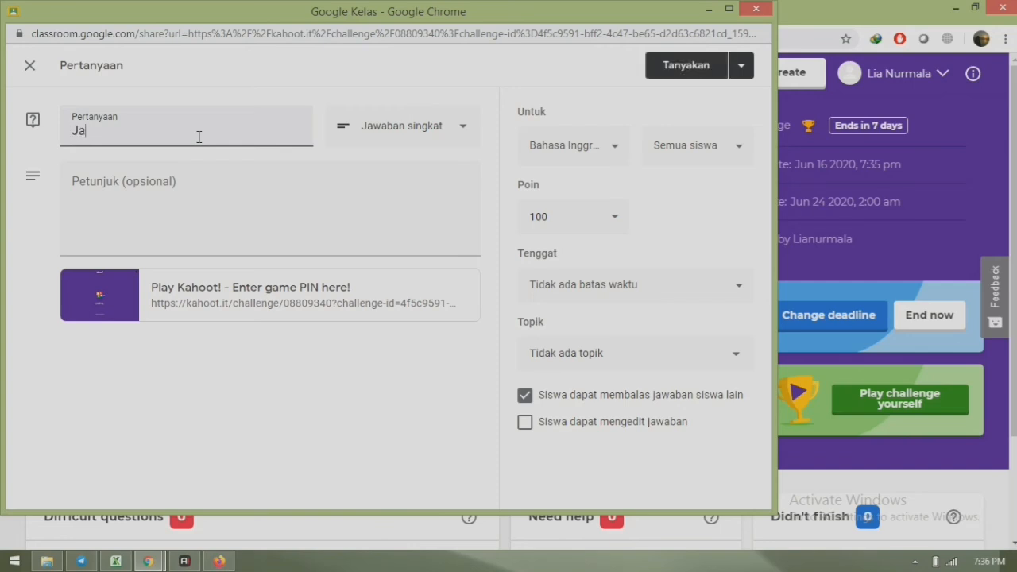
pyautogui.write('wablah')
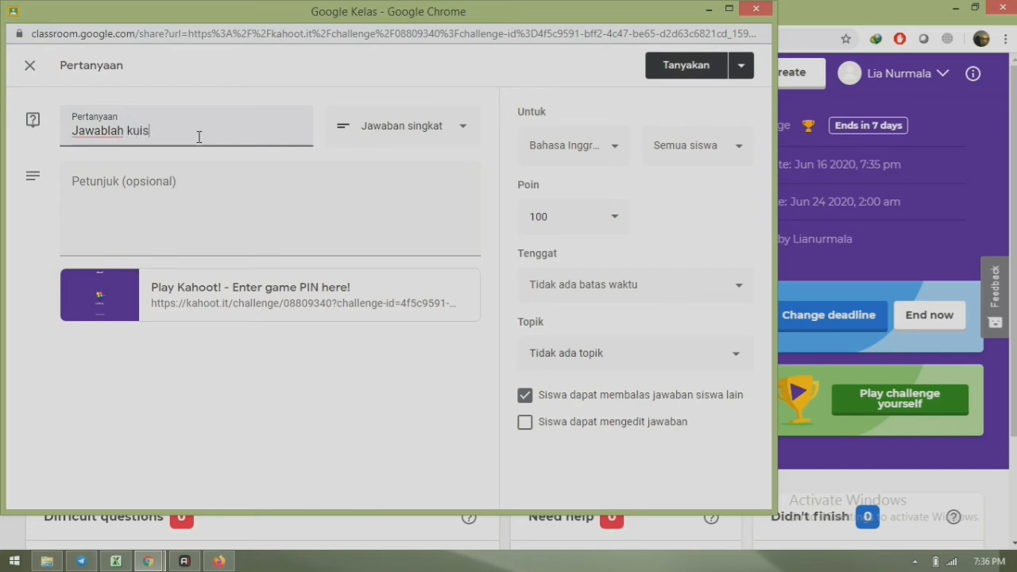
pyautogui.write('kuis kahoot berikut')
pyautogui.write('!')
pyautogui.click(191, 199)
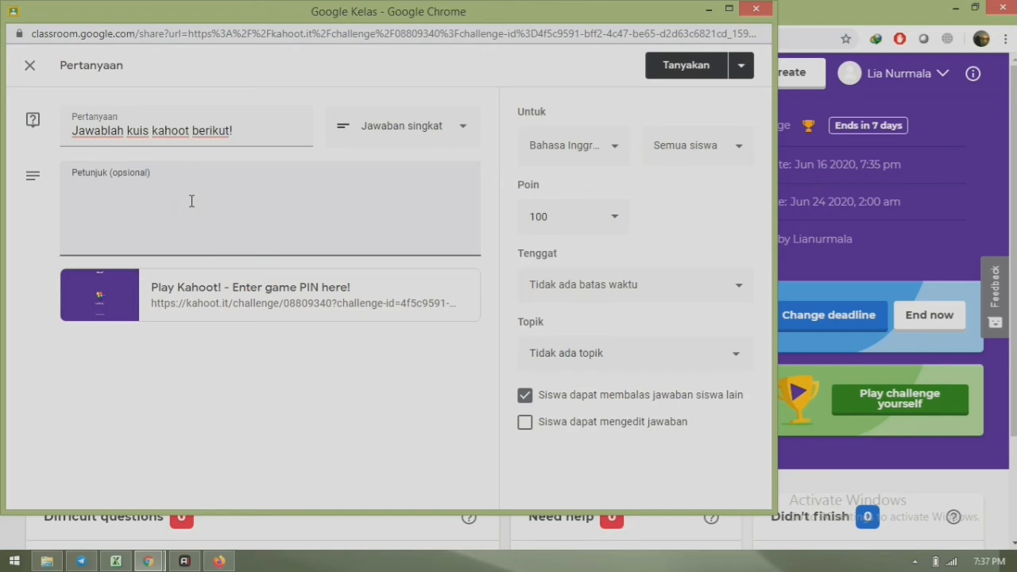
pyautogui.write('Berilah jawaban yang t')
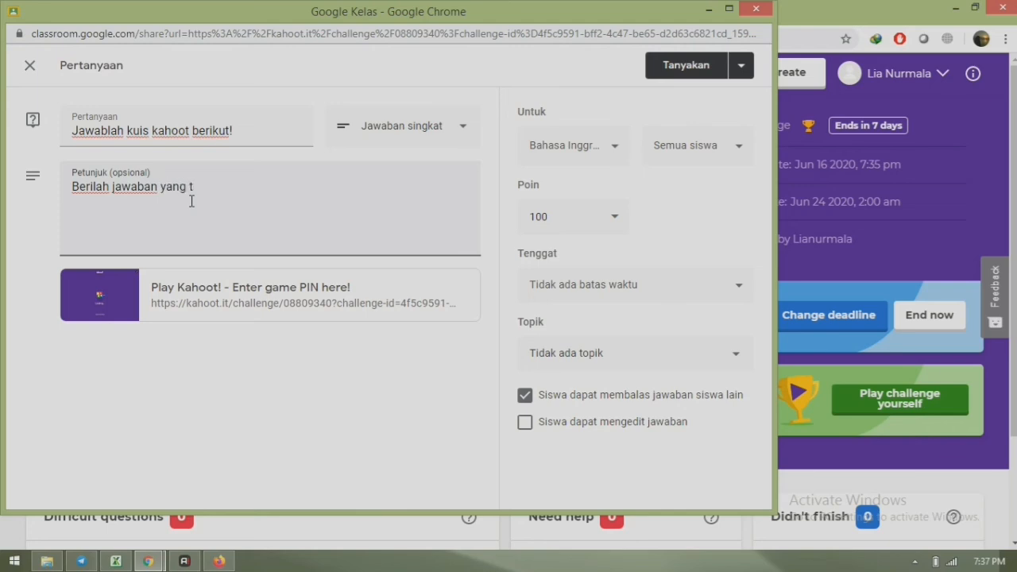
pyautogui.write('epat')
# - Set the kahoot question's deadline to 20 Jun 2020 at 23.59
pyautogui.click(737, 289)
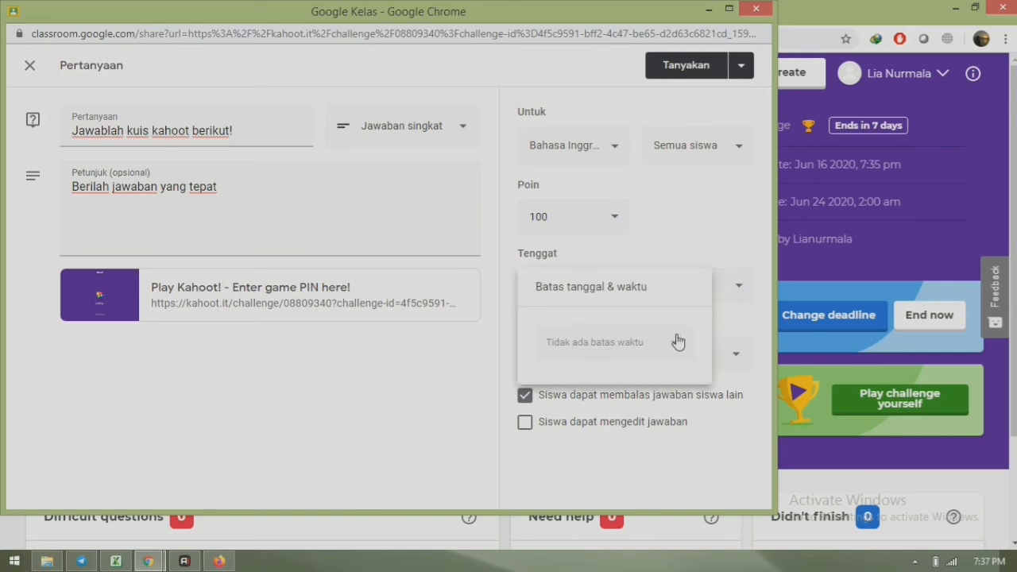
pyautogui.click(678, 342)
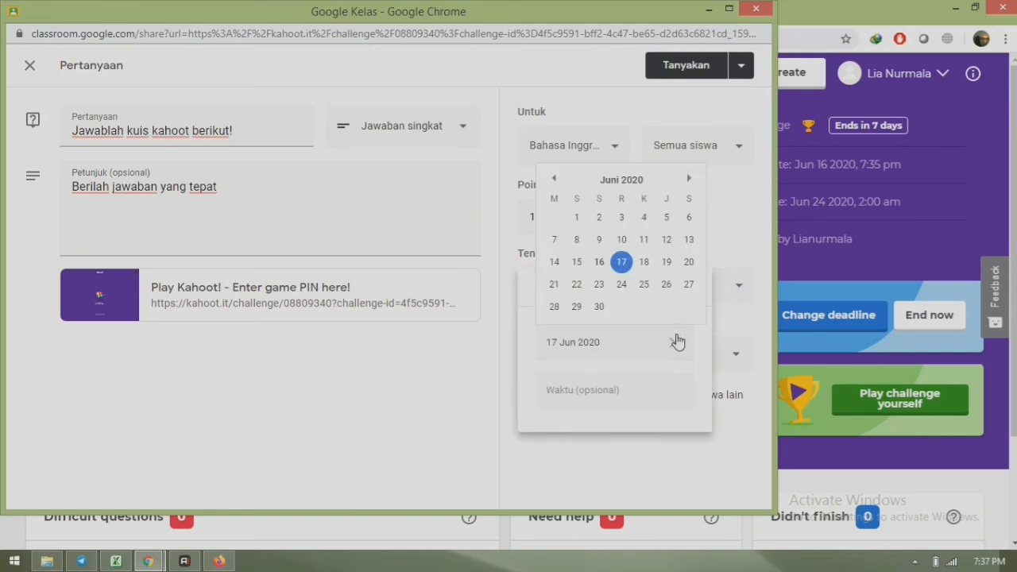
pyautogui.click(689, 265)
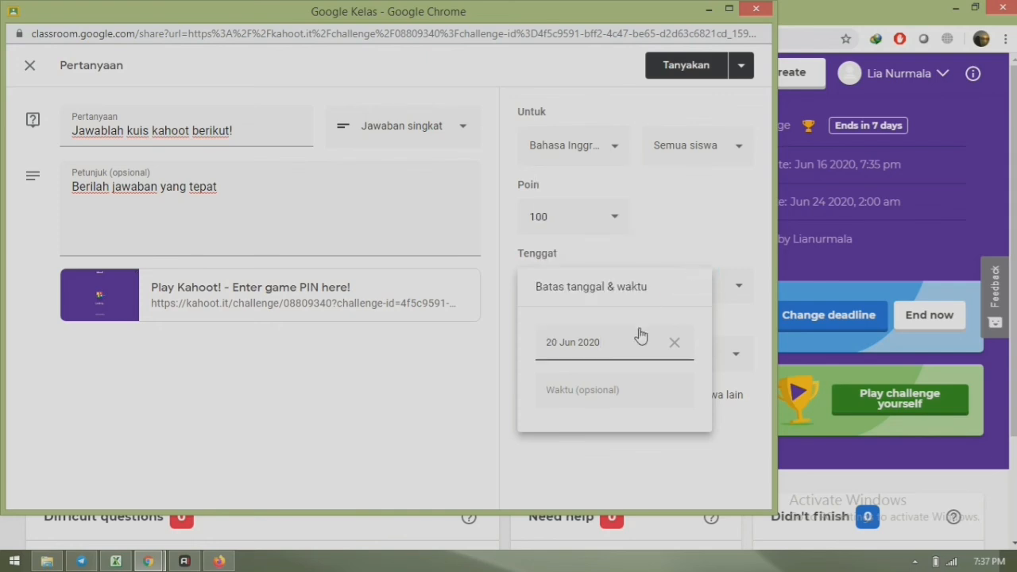
pyautogui.click(601, 389)
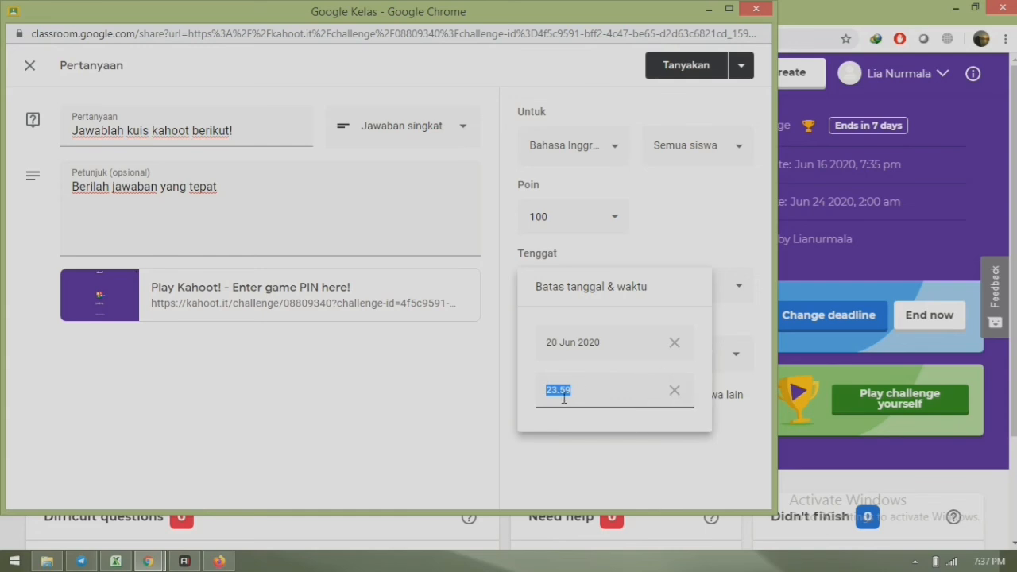
pyautogui.click(649, 481)
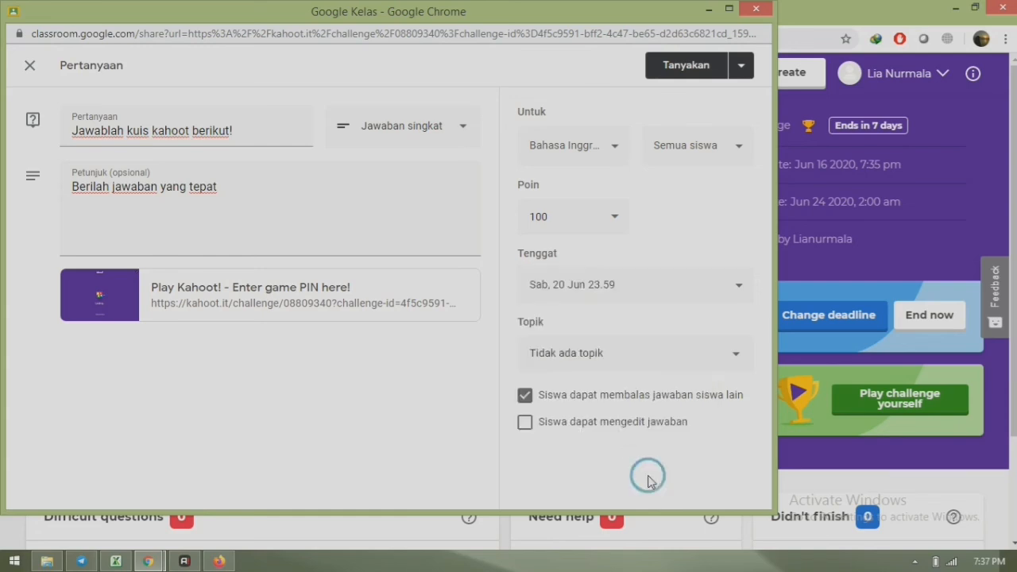
# - File the question under the Ujian topic and post it to the class
pyautogui.click(560, 358)
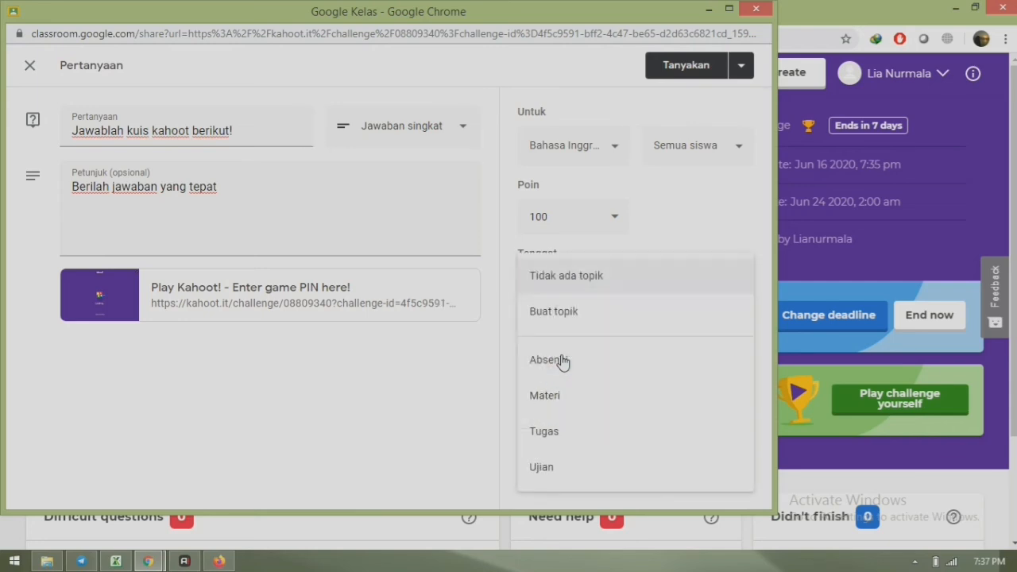
pyautogui.click(578, 469)
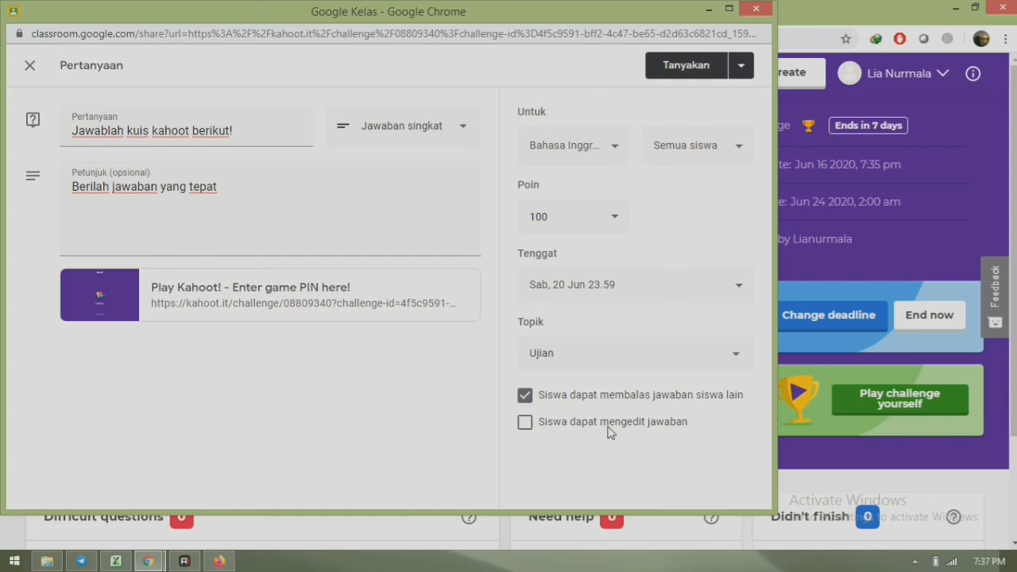
pyautogui.click(688, 70)
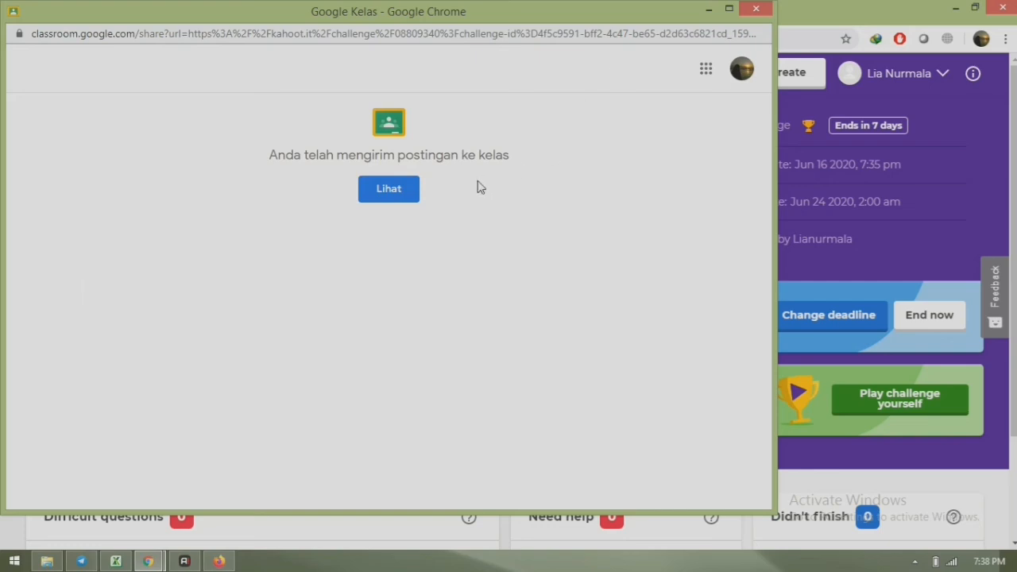
# - View the posted question, then switch to the Bahasa Inggris class's Tugas Kelas page
pyautogui.click(384, 191)
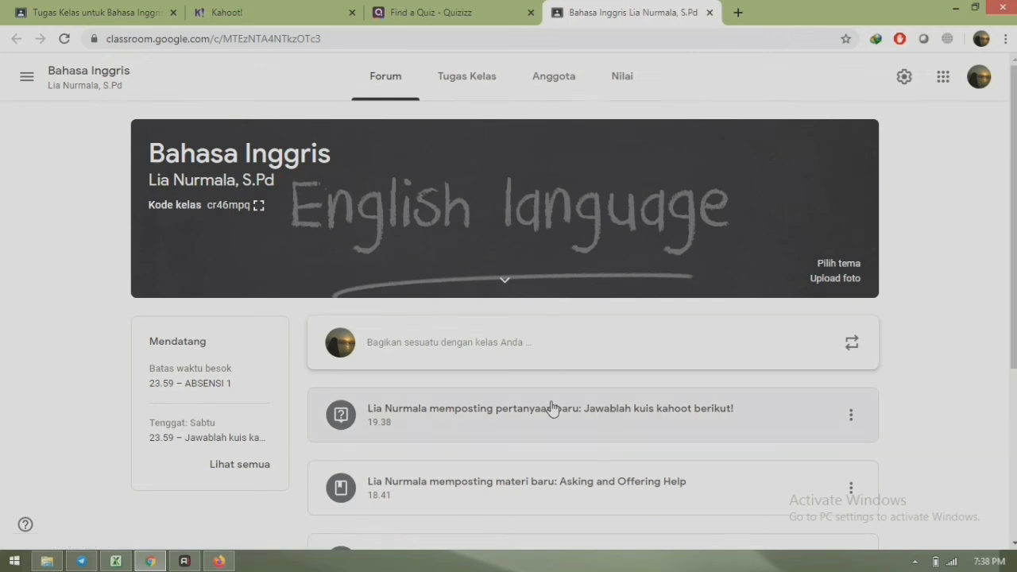
pyautogui.click(475, 77)
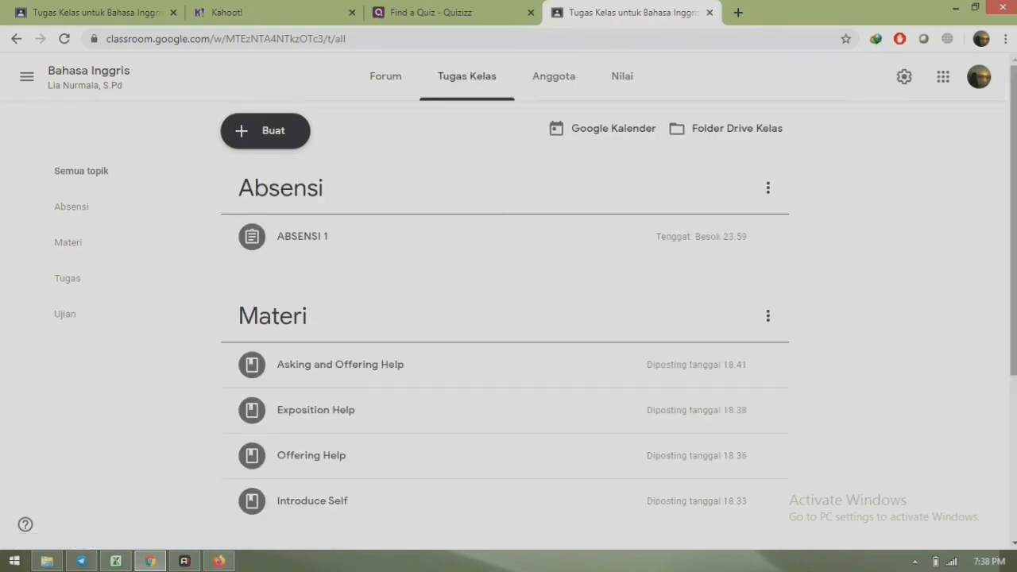
pyautogui.moveTo(1013, 168); pyautogui.dragTo(1013, 384)
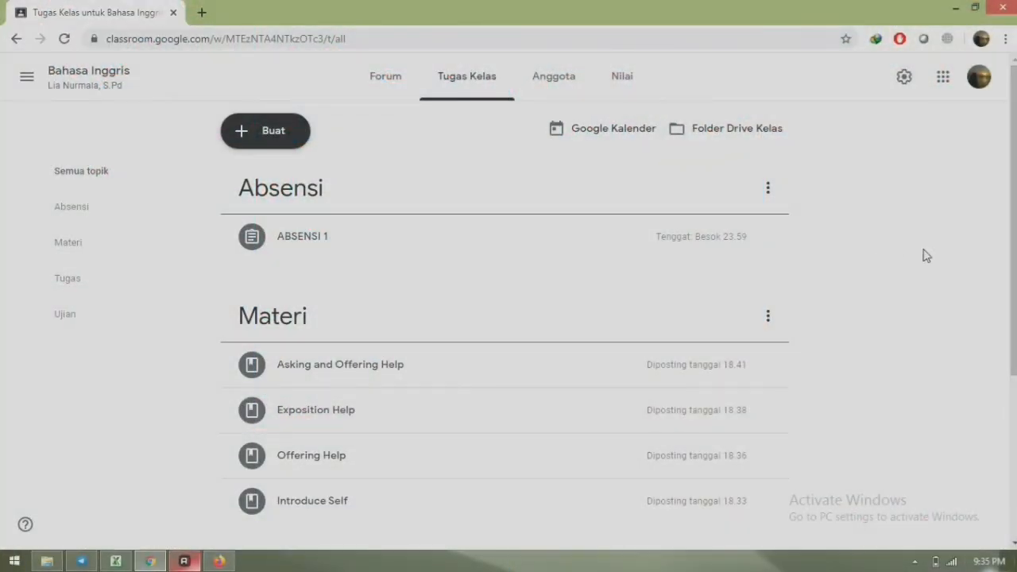
pyautogui.scroll(-2, 508, 318)
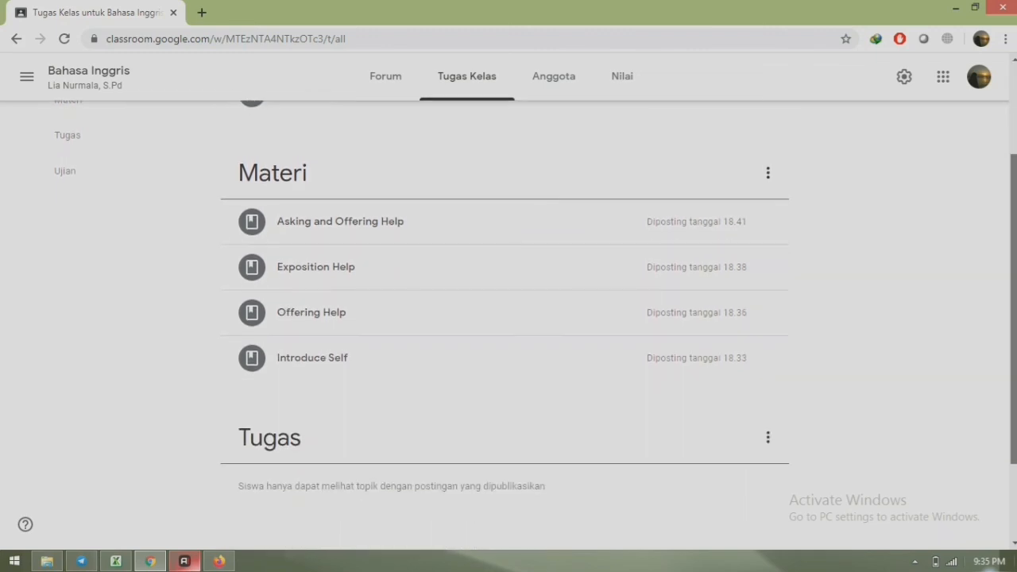
pyautogui.scroll(-2, 508, 318)
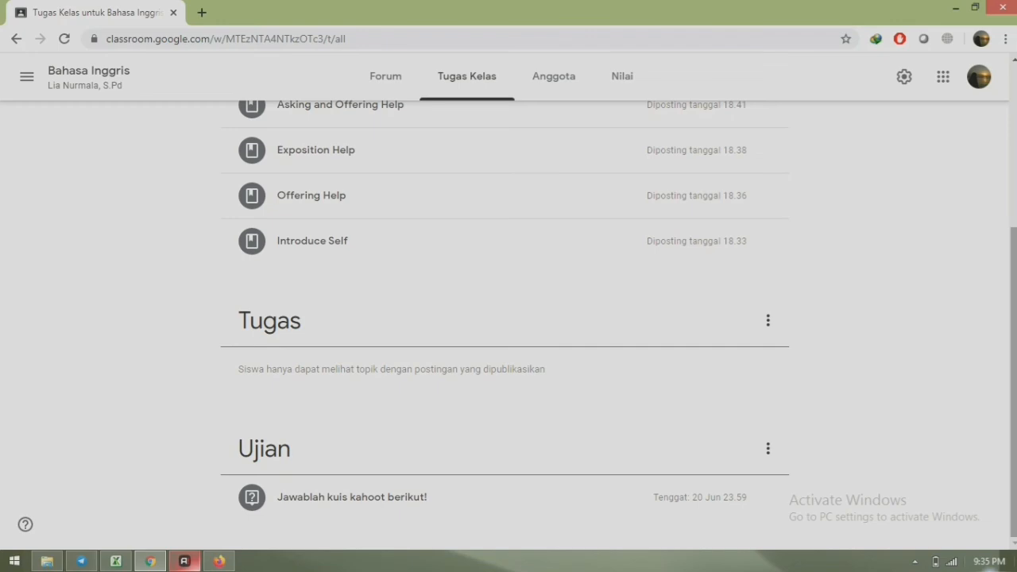
pyautogui.scroll(4, 509, 318)
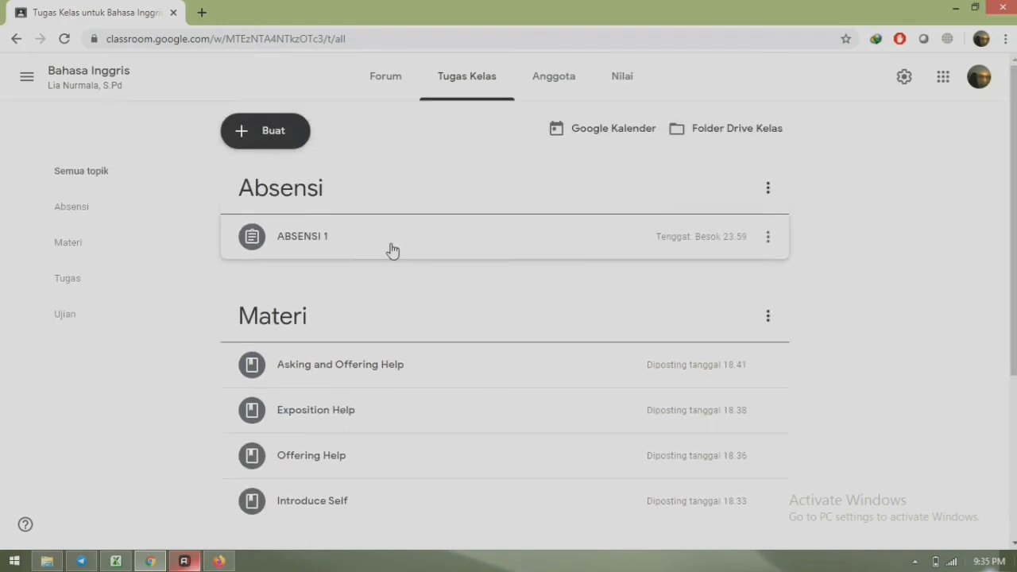
# - Create a short-answer question reading 'Tuliskan lima vocabulary of things!'
pyautogui.click(260, 137)
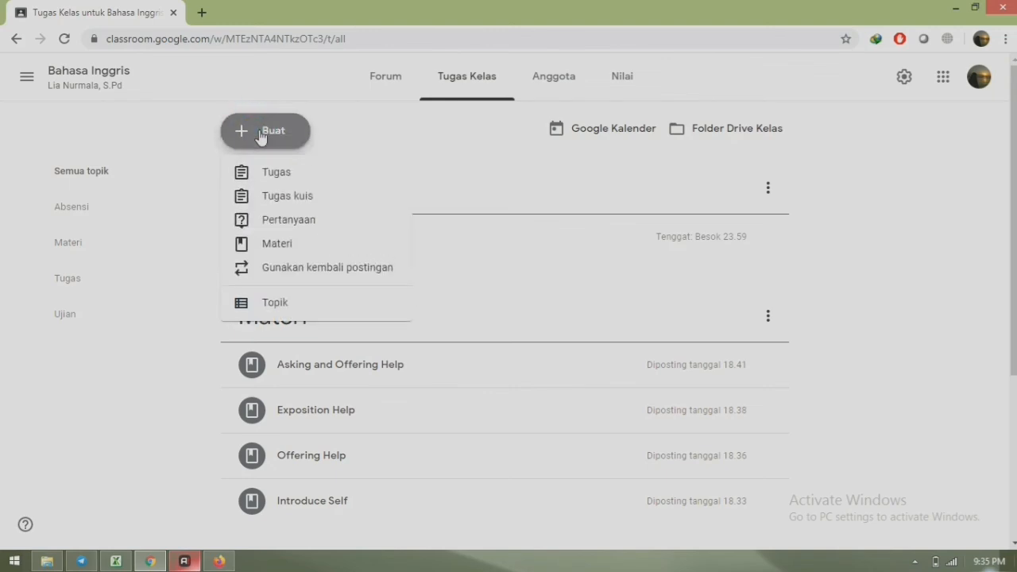
pyautogui.click(328, 224)
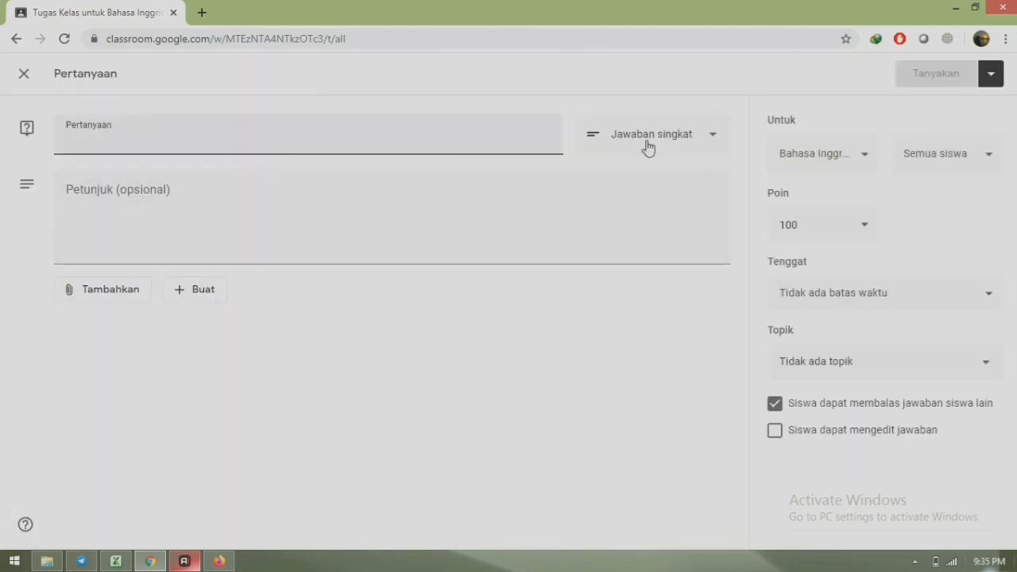
pyautogui.click(711, 139)
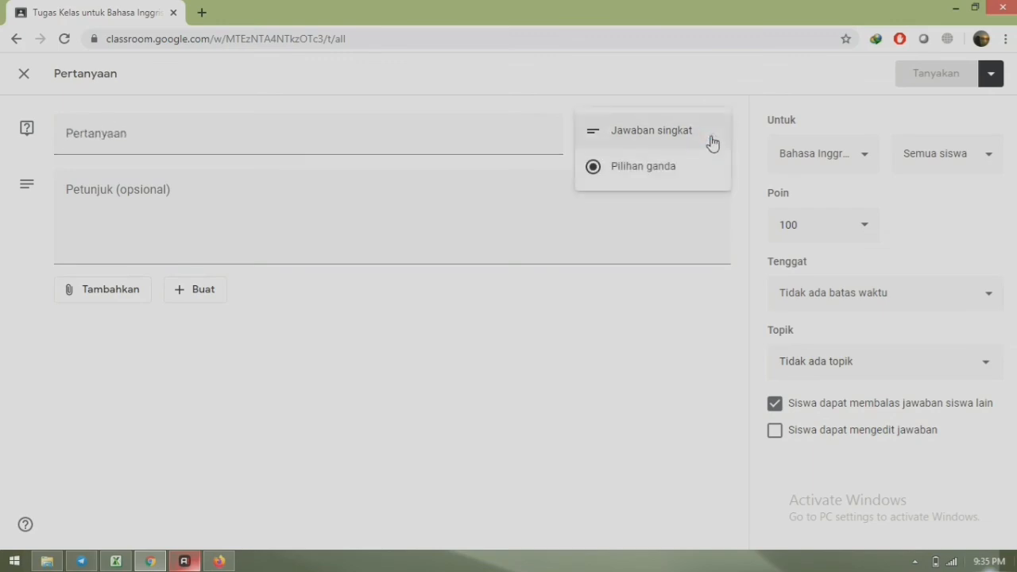
pyautogui.click(659, 132)
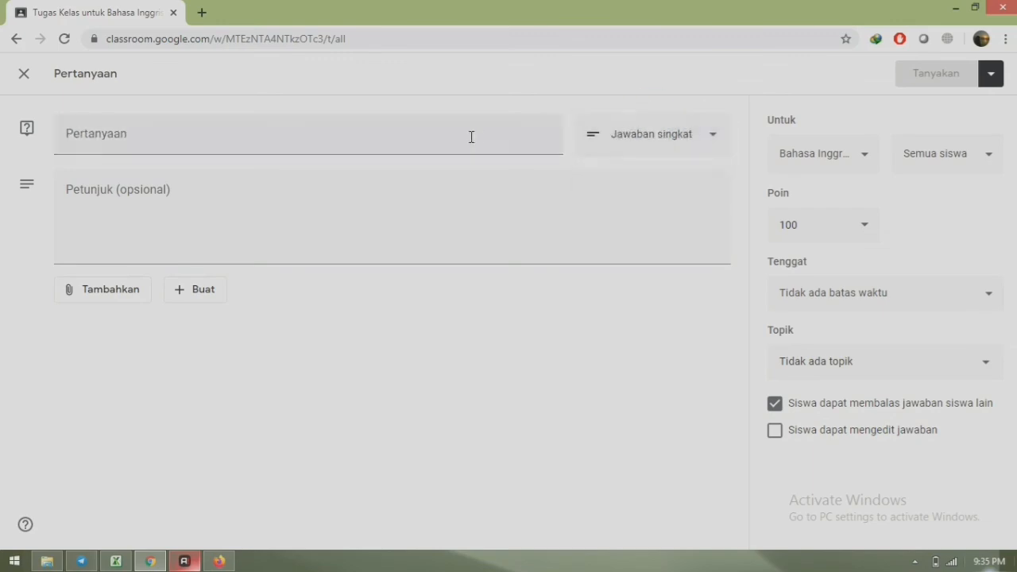
pyautogui.click(413, 133)
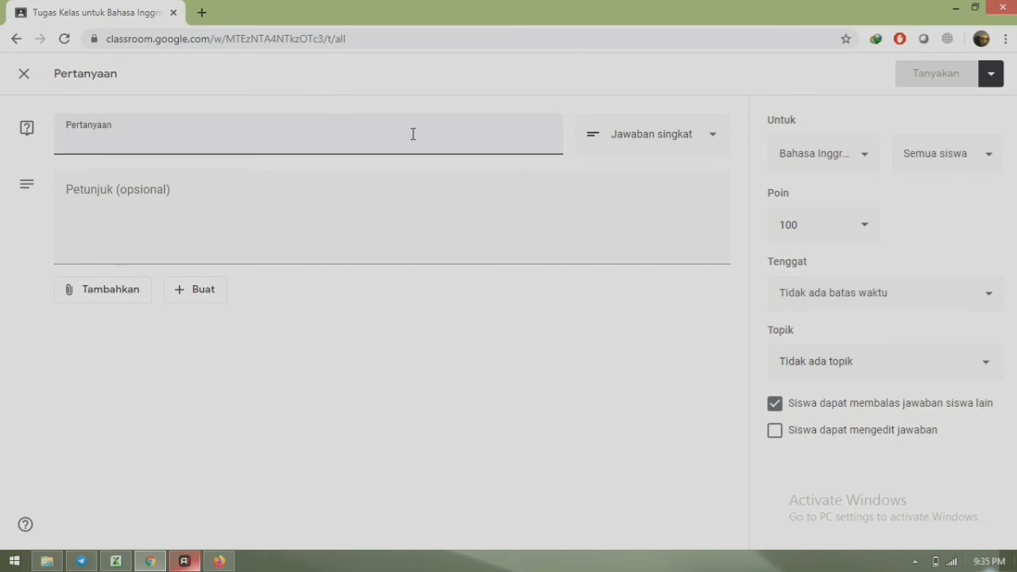
pyautogui.write('Tuliskan ')
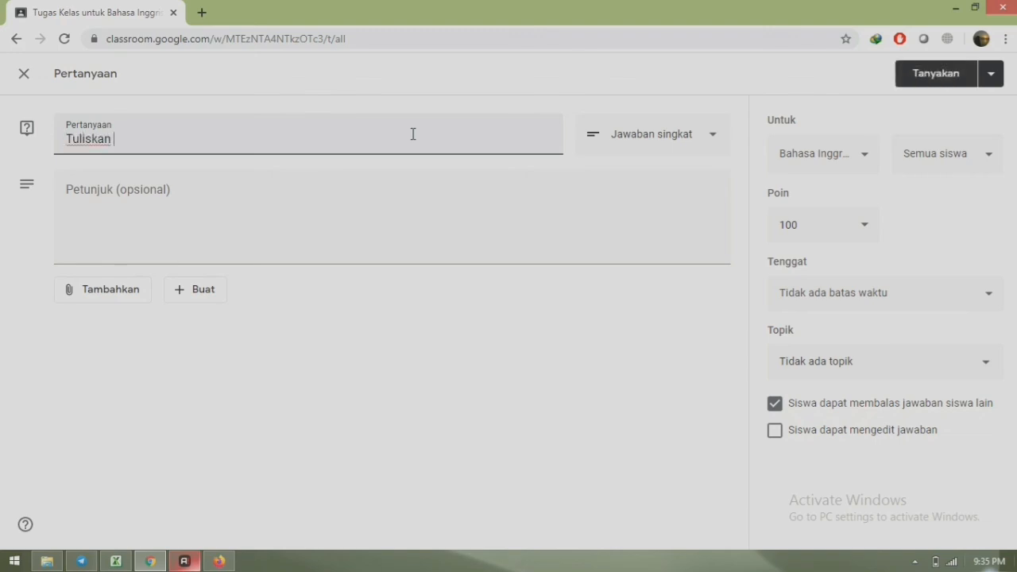
pyautogui.write('lima vocabulary')
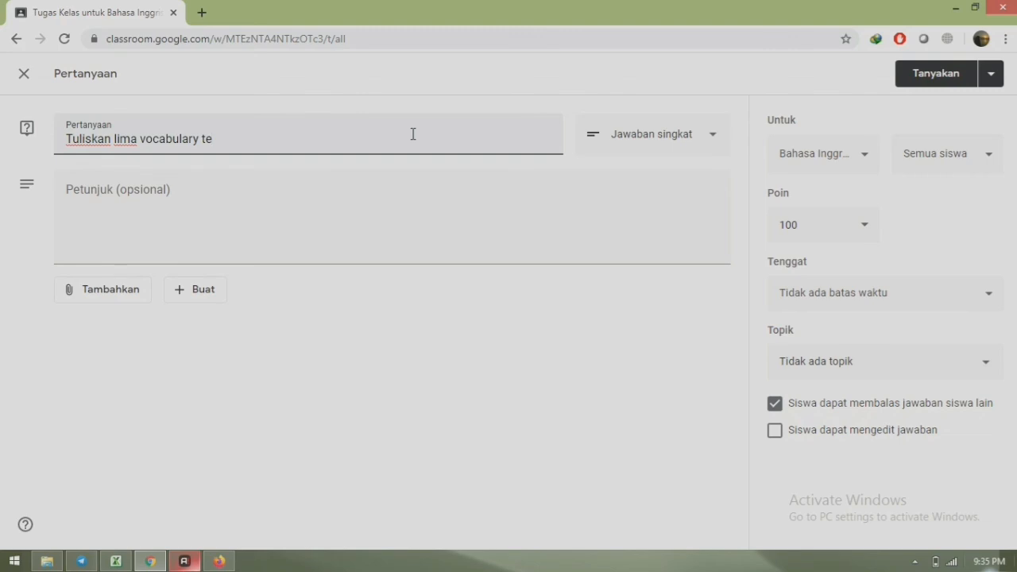
pyautogui.write(' te')
pyautogui.press('BackSpace')
pyautogui.write('things!')
# - Enter 'Tuliskan lima kosa kata atau lebih tentang things!' as the question's instructions
pyautogui.click(159, 219)
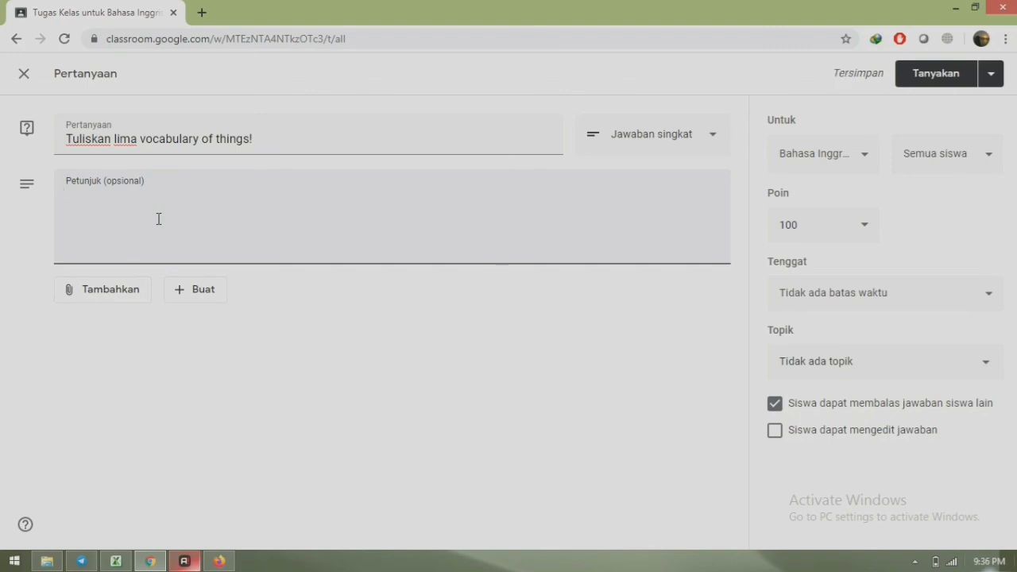
pyautogui.write('Tuliskan l')
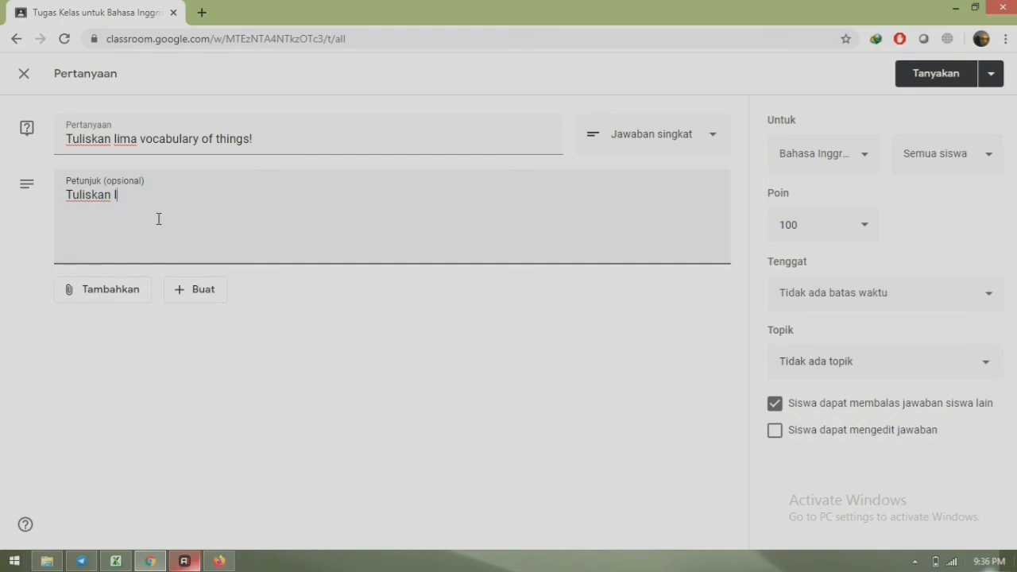
pyautogui.write('ima kosa kata')
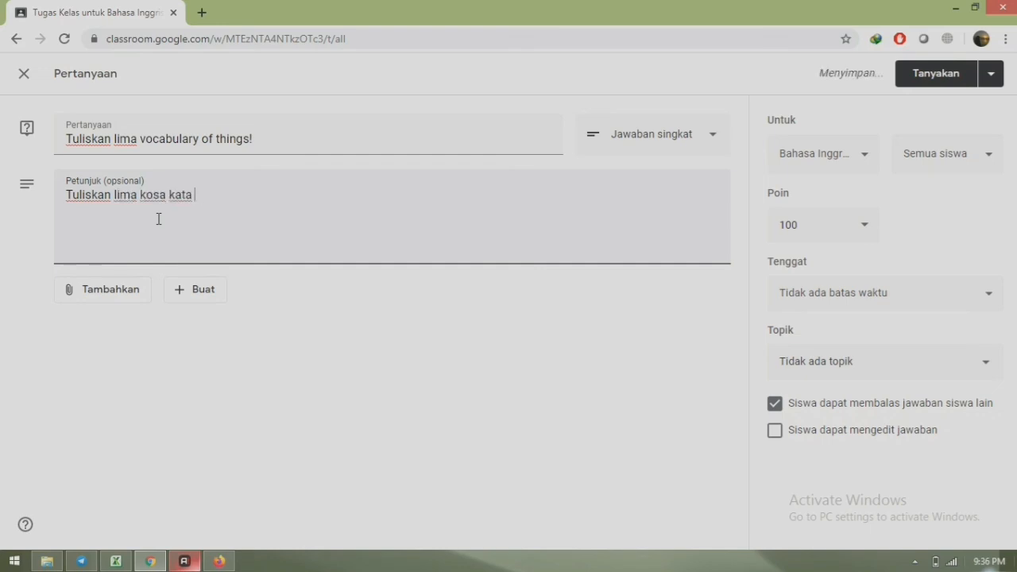
pyautogui.write(' atau lebih tentang ')
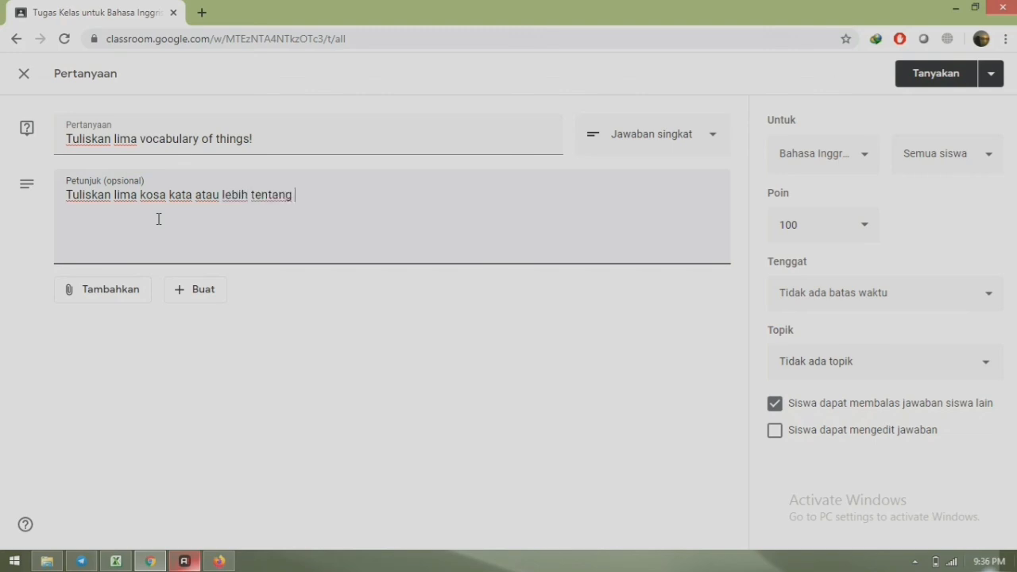
pyautogui.write('things')
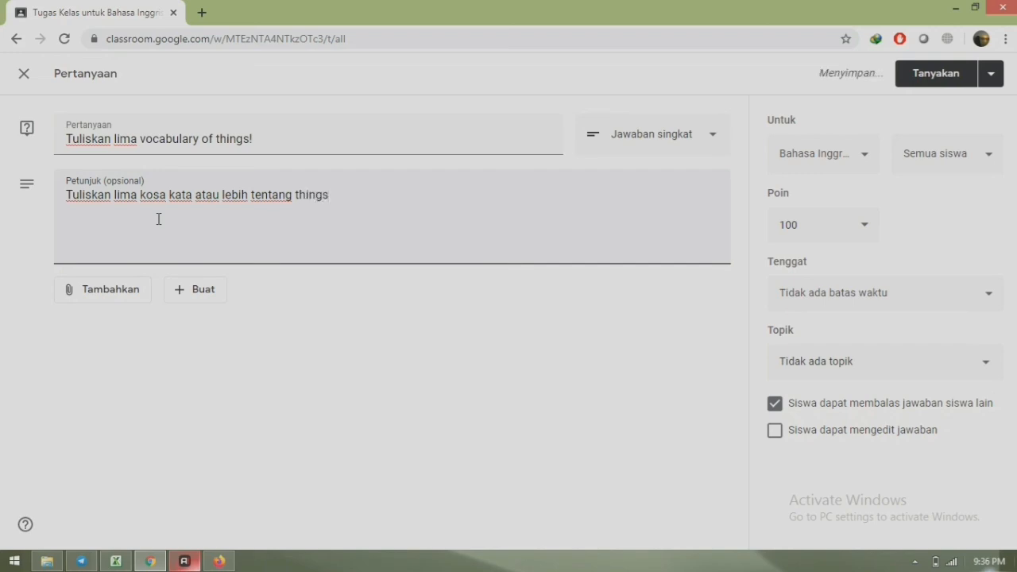
pyautogui.write('!')
# - Keep 100 points, set the deadline to Sab, 20 Jun 23.59, and choose topic Tugas
pyautogui.click(866, 228)
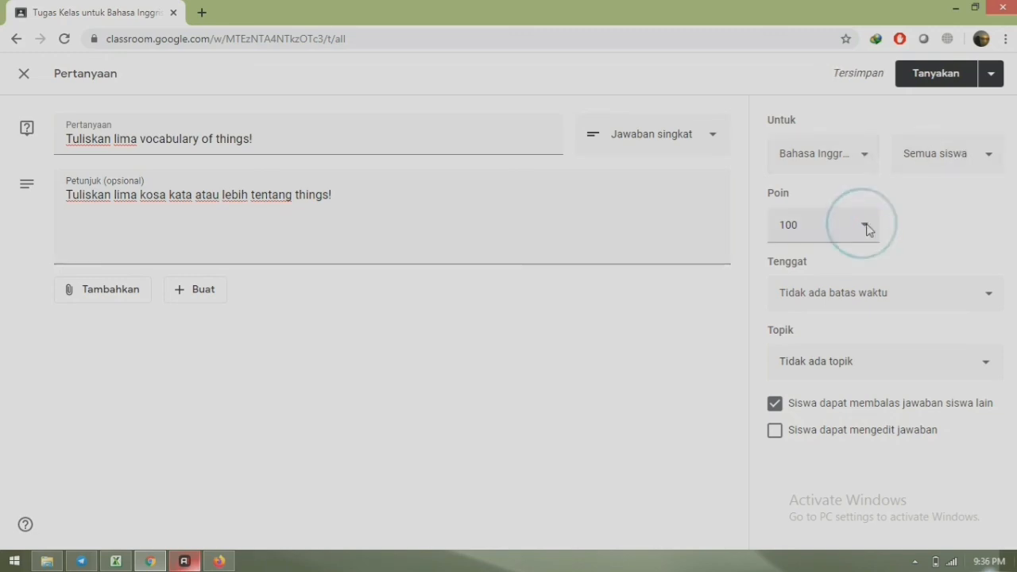
pyautogui.click(866, 228)
pyautogui.click(866, 227)
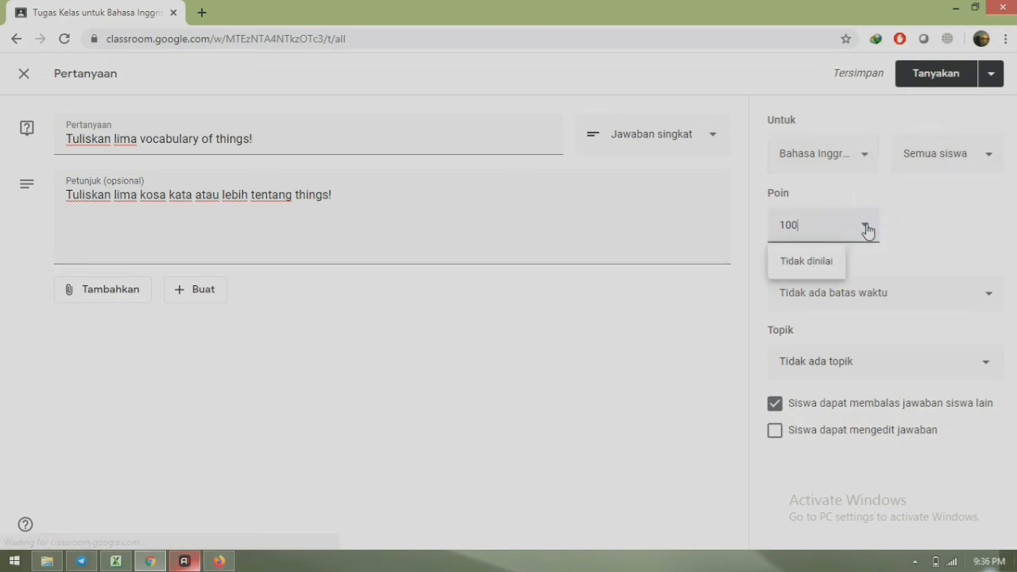
pyautogui.click(984, 298)
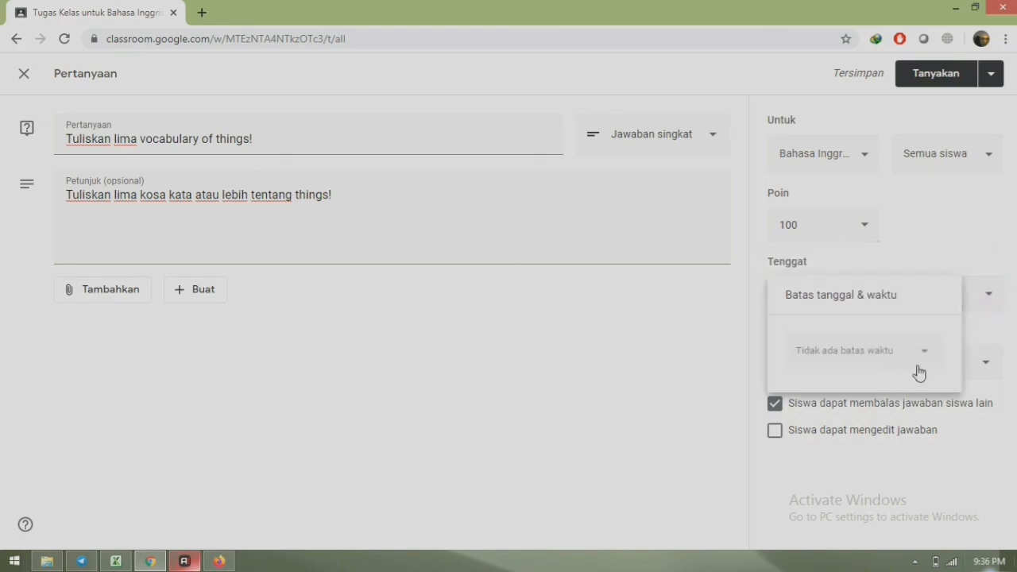
pyautogui.click(922, 355)
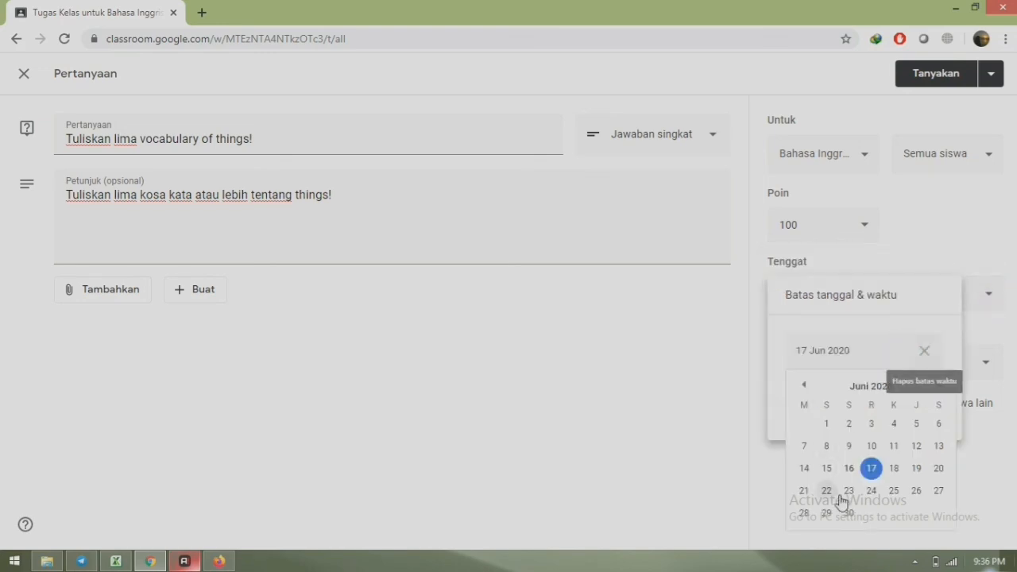
pyautogui.click(938, 469)
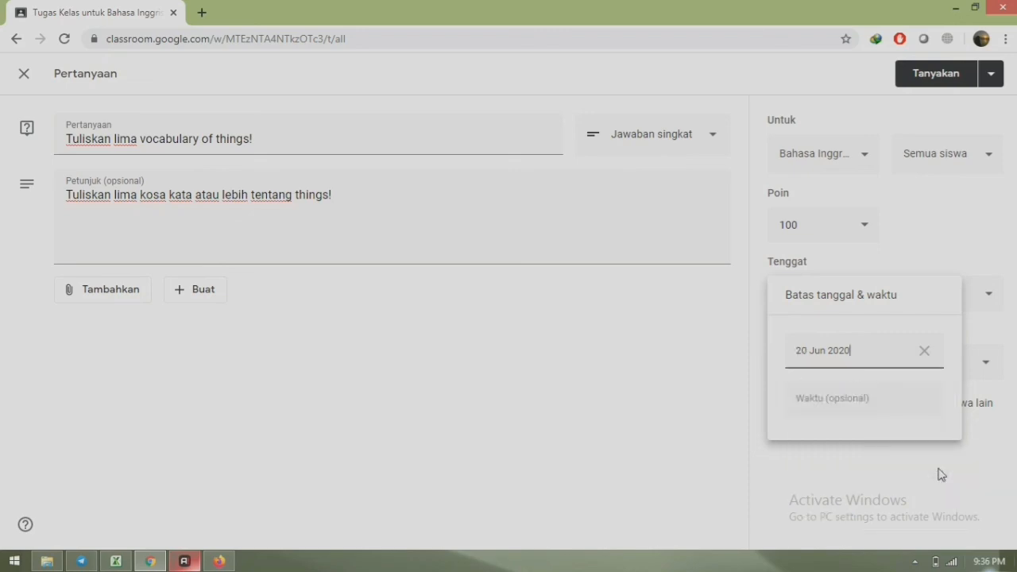
pyautogui.click(862, 399)
pyautogui.click(785, 462)
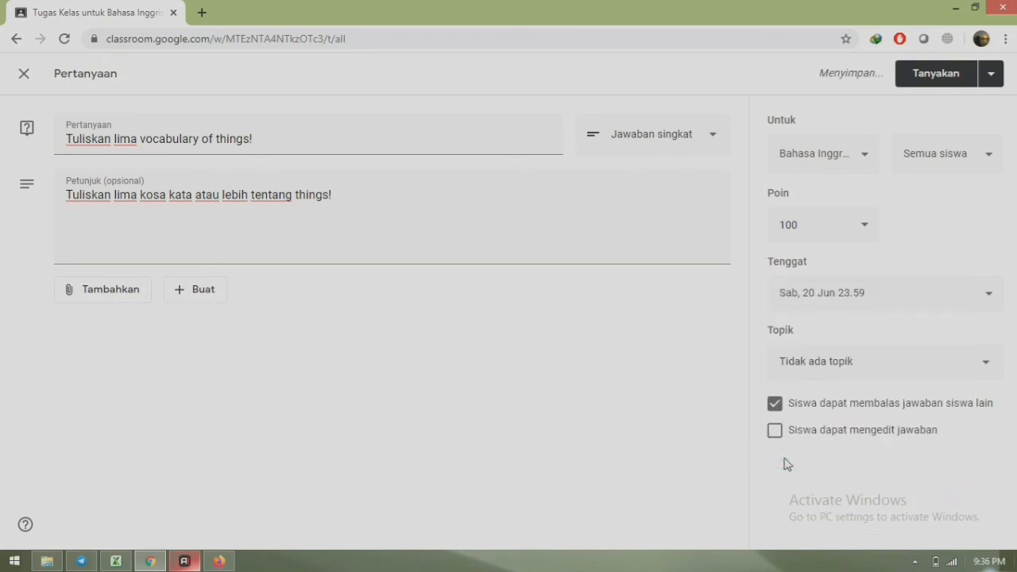
pyautogui.click(851, 368)
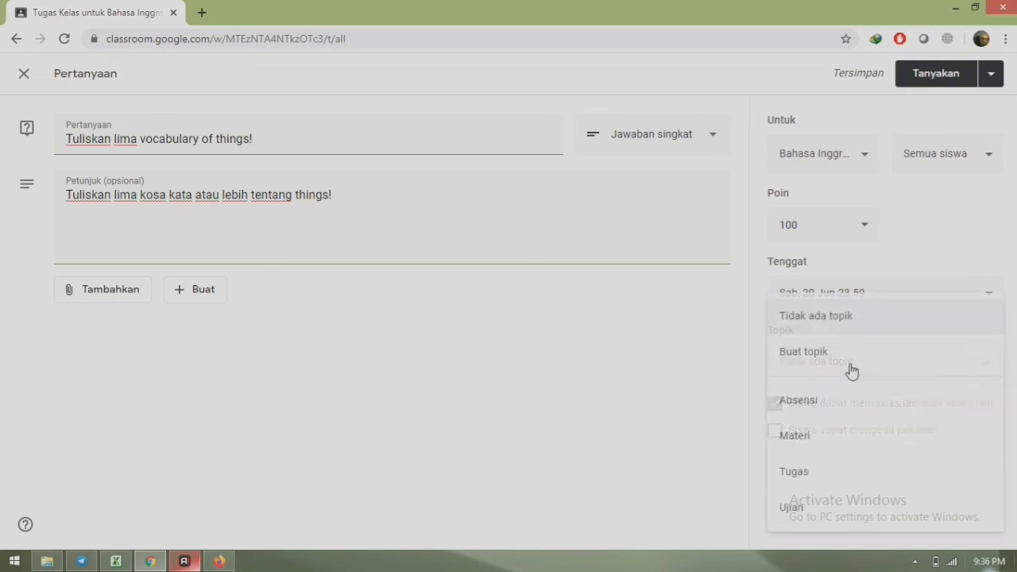
pyautogui.click(793, 473)
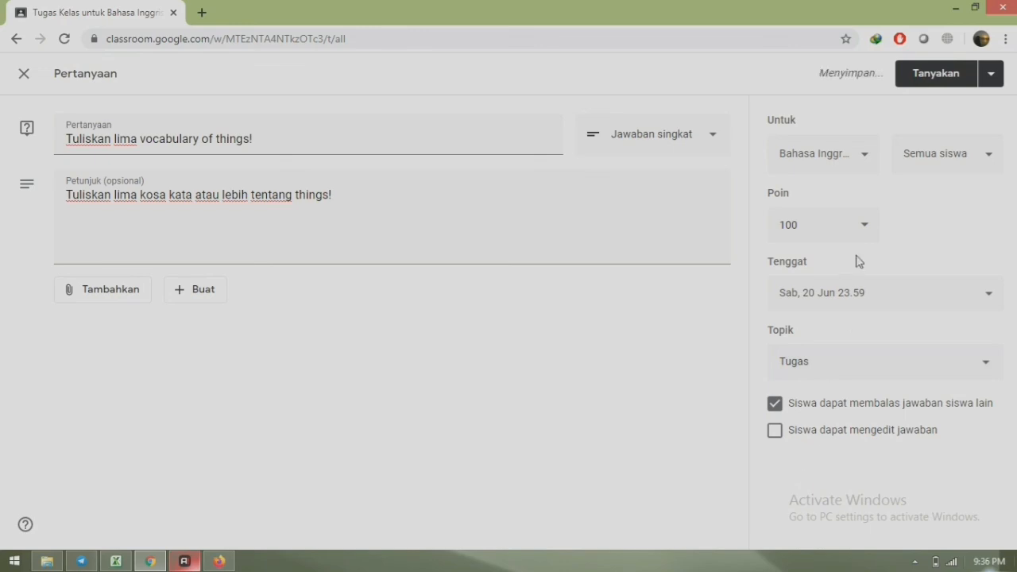
# - Post the vocabulary question and scroll down to its Tugas entry with submission counts
pyautogui.click(935, 74)
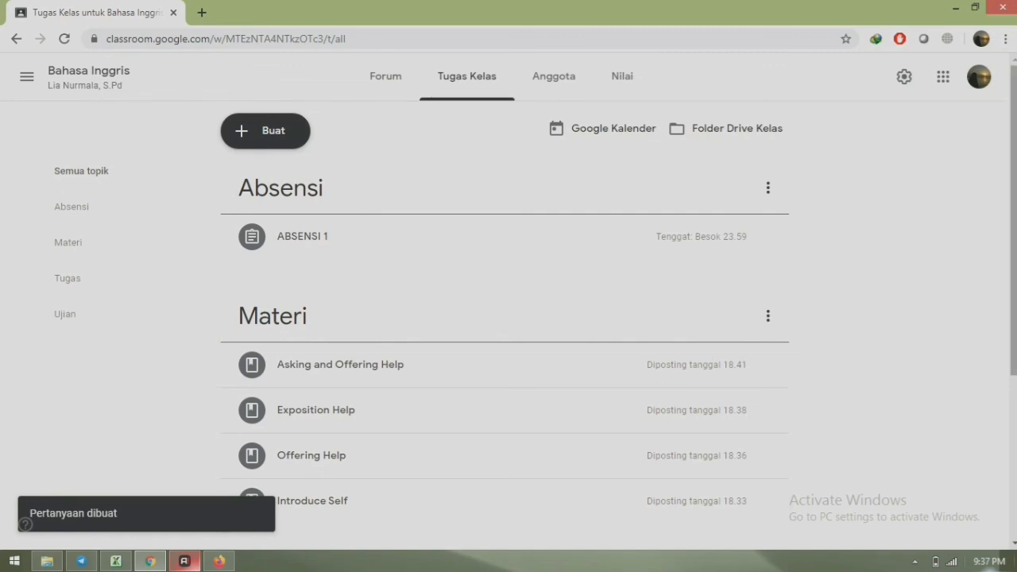
pyautogui.scroll(-3, 509, 318)
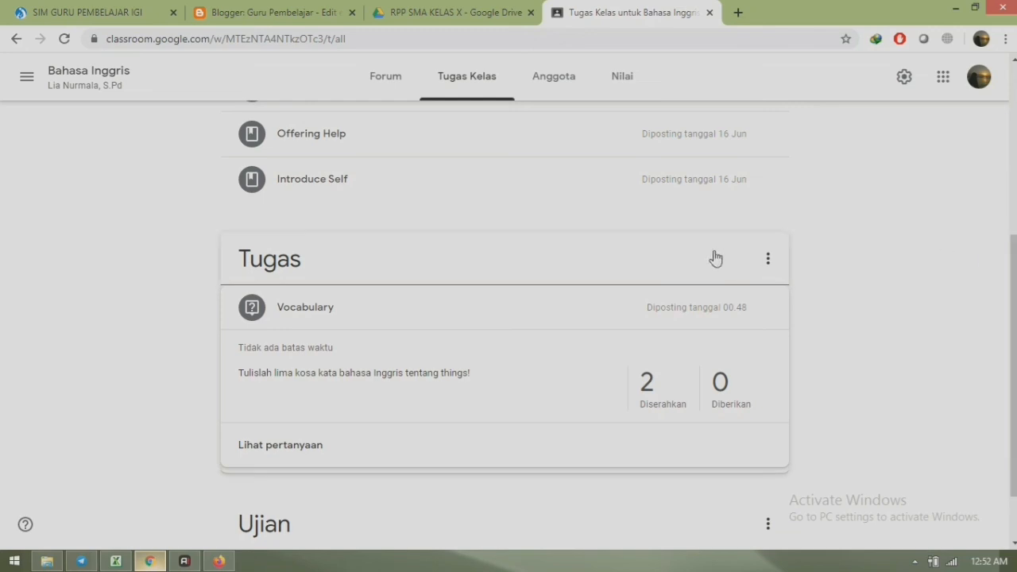
# - Open the Vocabulary submissions and give each of the two students' answers a grade of 100
pyautogui.click(650, 397)
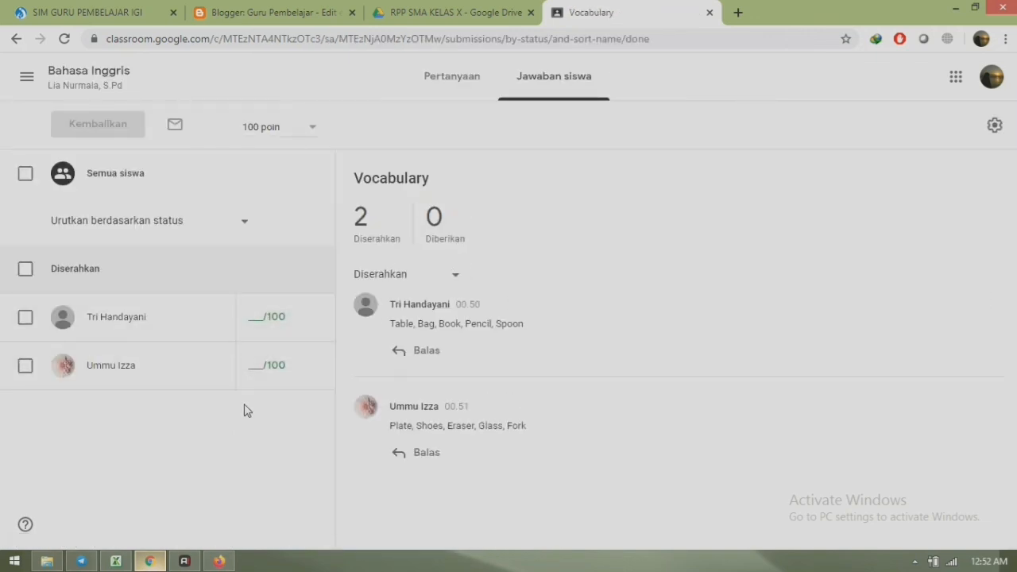
pyautogui.click(121, 325)
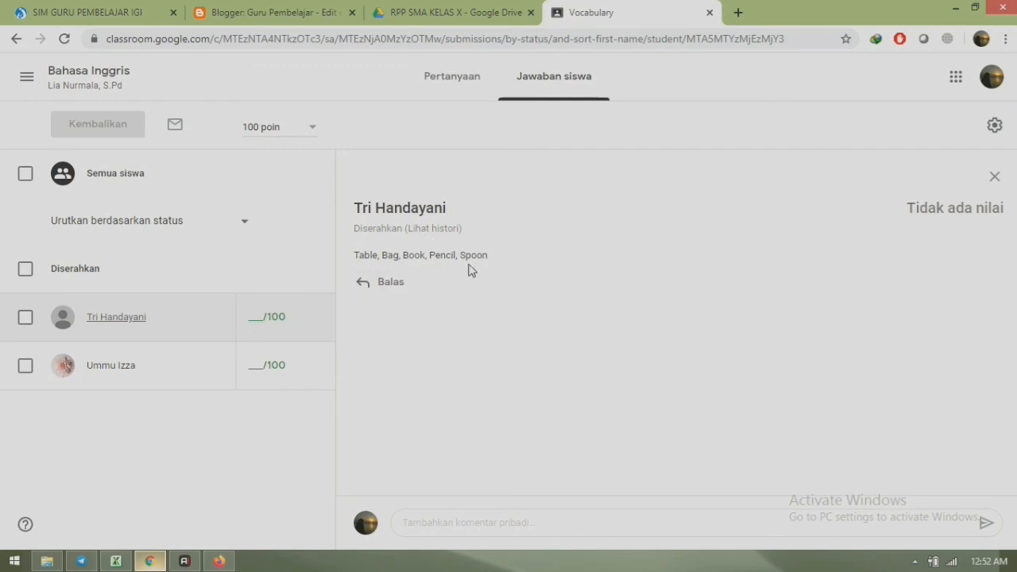
pyautogui.click(259, 319)
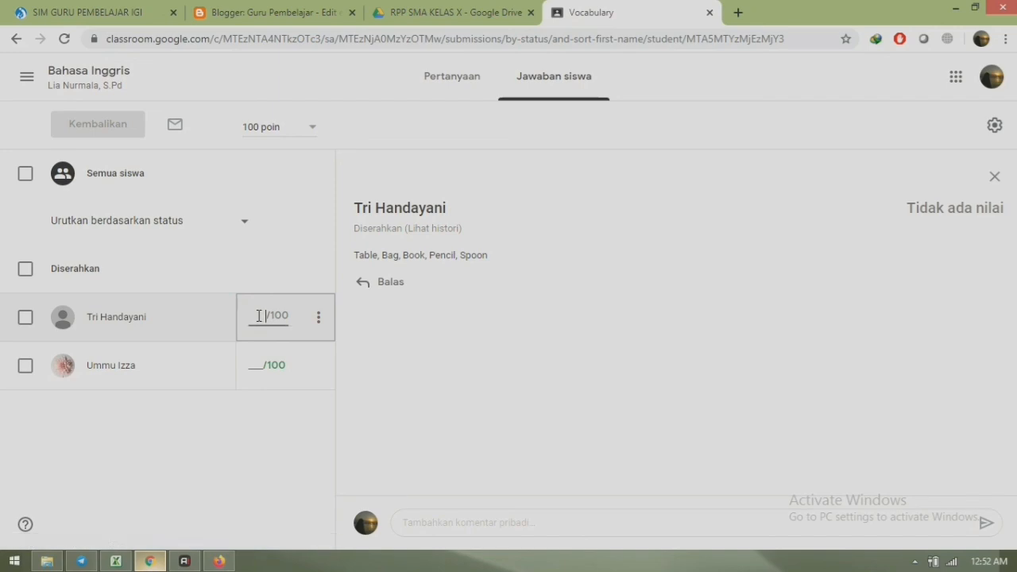
pyautogui.write('100')
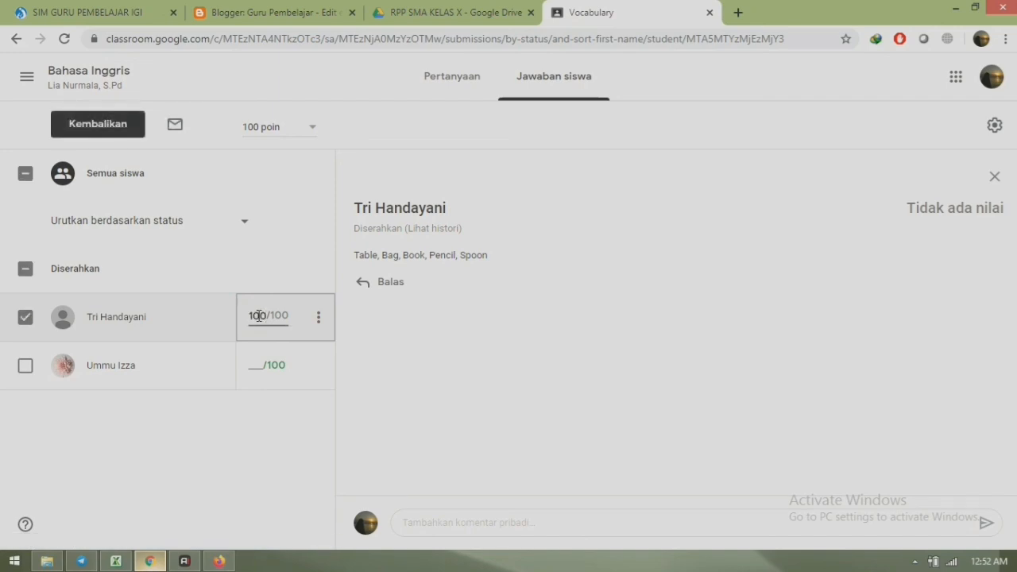
pyautogui.click(111, 367)
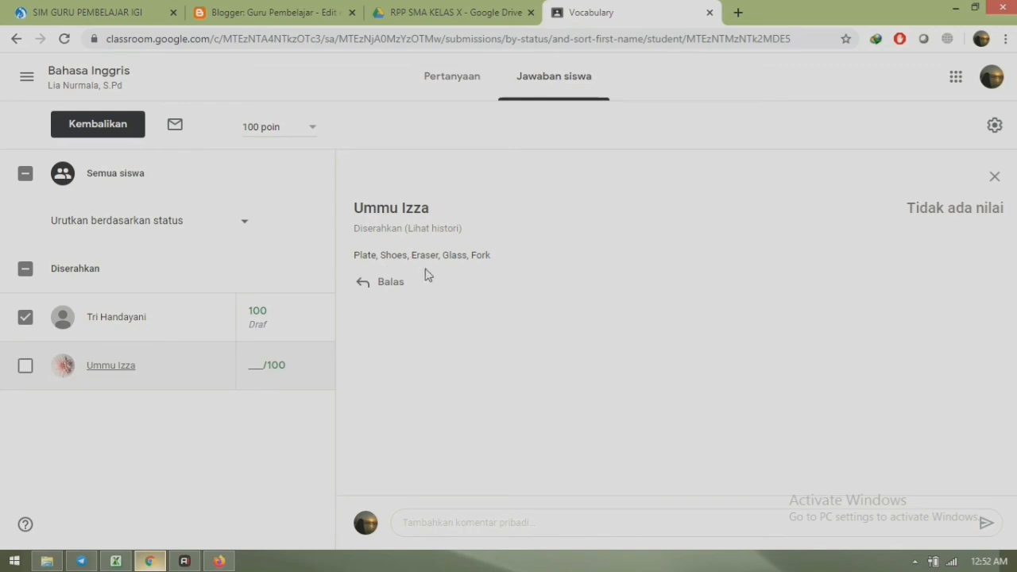
pyautogui.click(257, 367)
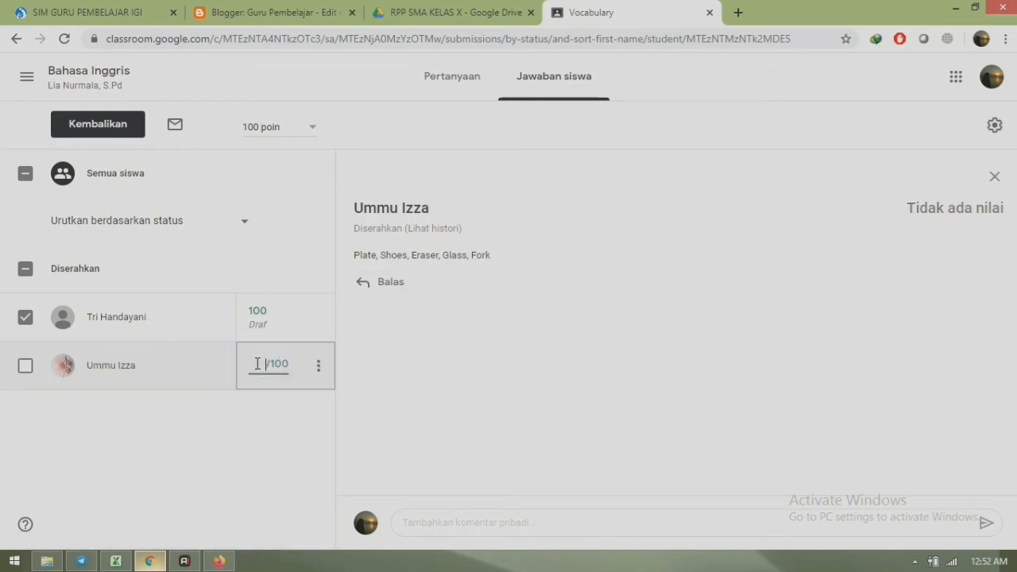
pyautogui.write('100')
# - Return both graded Vocabulary answers to the students with Kembalikan
pyautogui.click(110, 128)
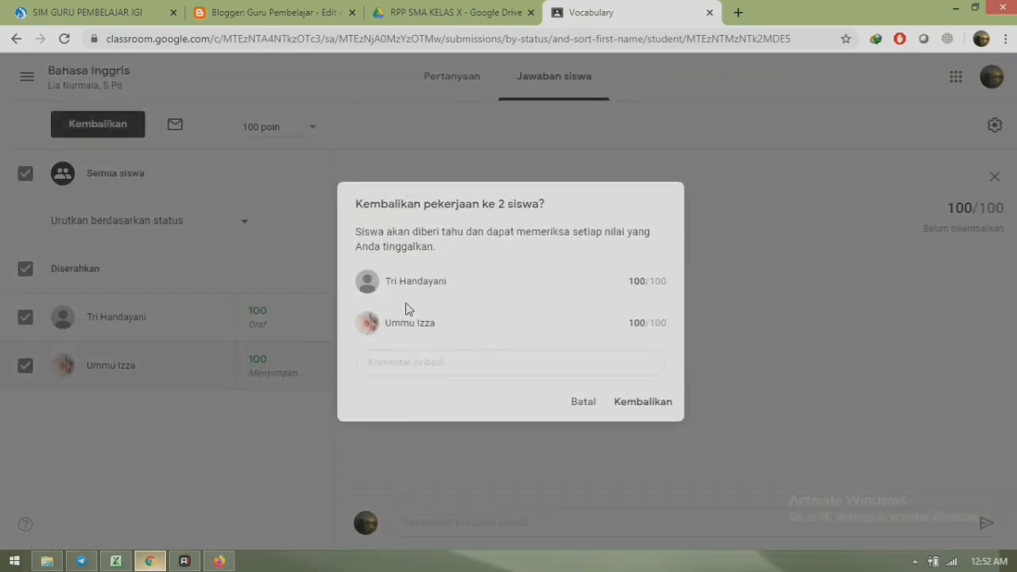
pyautogui.click(642, 404)
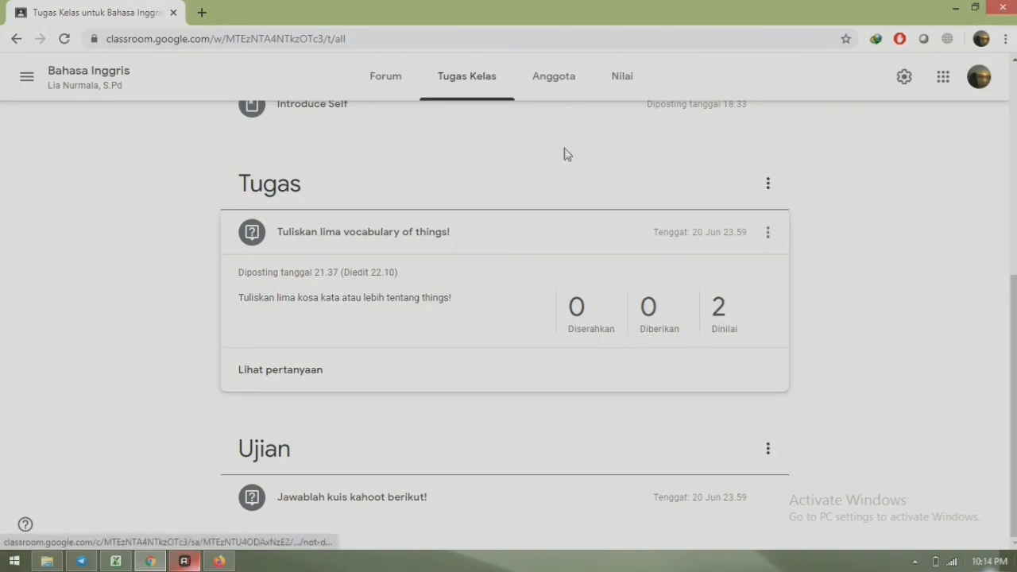
# - In the Nilai gradebook, open the 'Tuliskan lima vocabulary of things!' question column
pyautogui.click(627, 89)
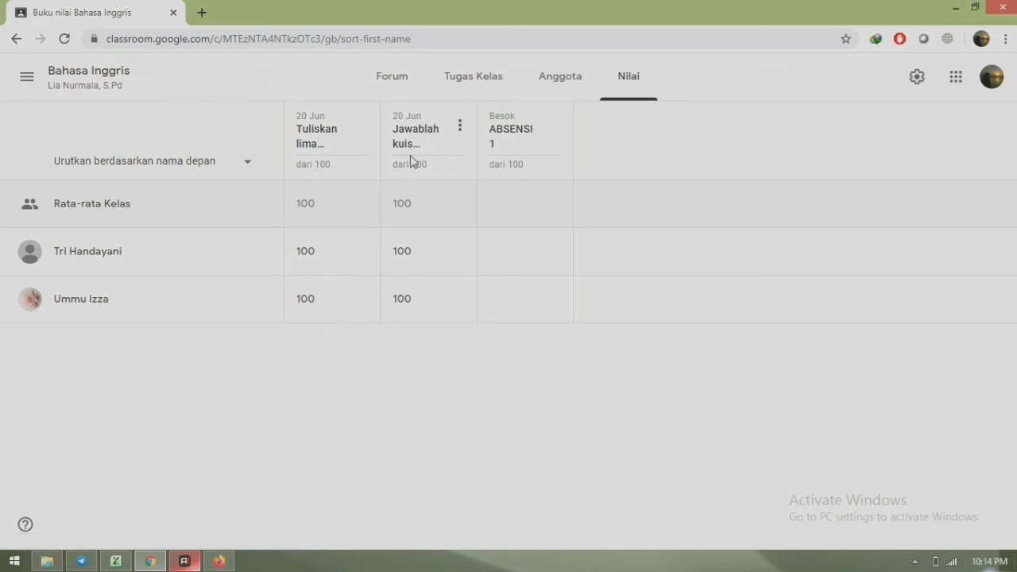
pyautogui.click(306, 137)
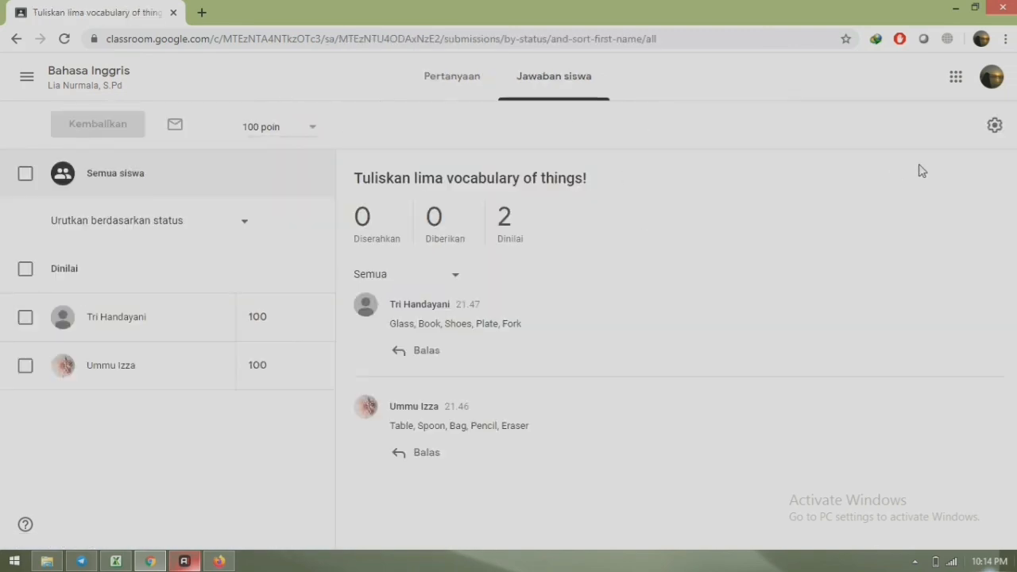
# - Export the class grades using 'Salin semua nilai ke Google Spreadsheet' from the gear menu
pyautogui.click(995, 133)
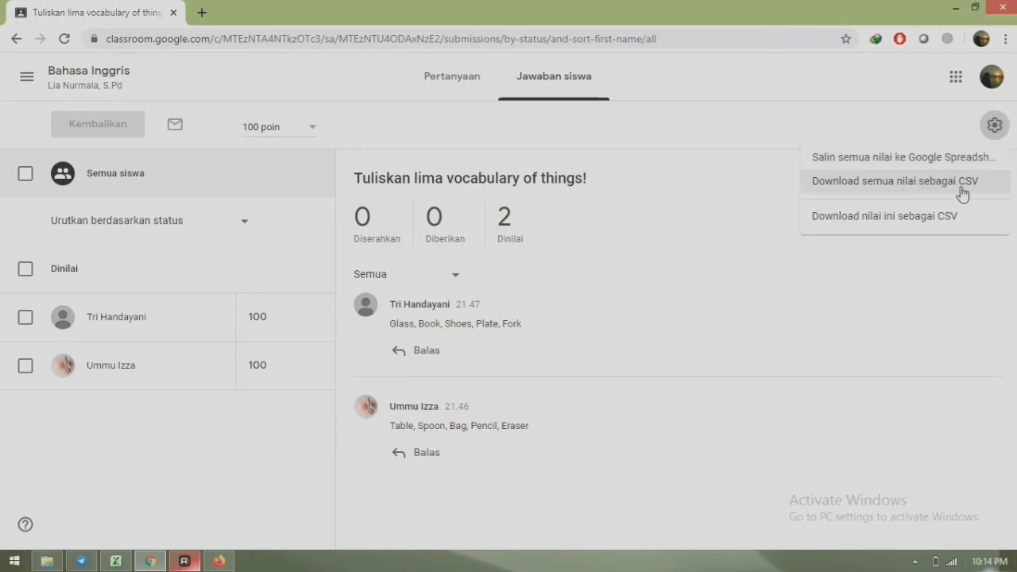
pyautogui.click(904, 163)
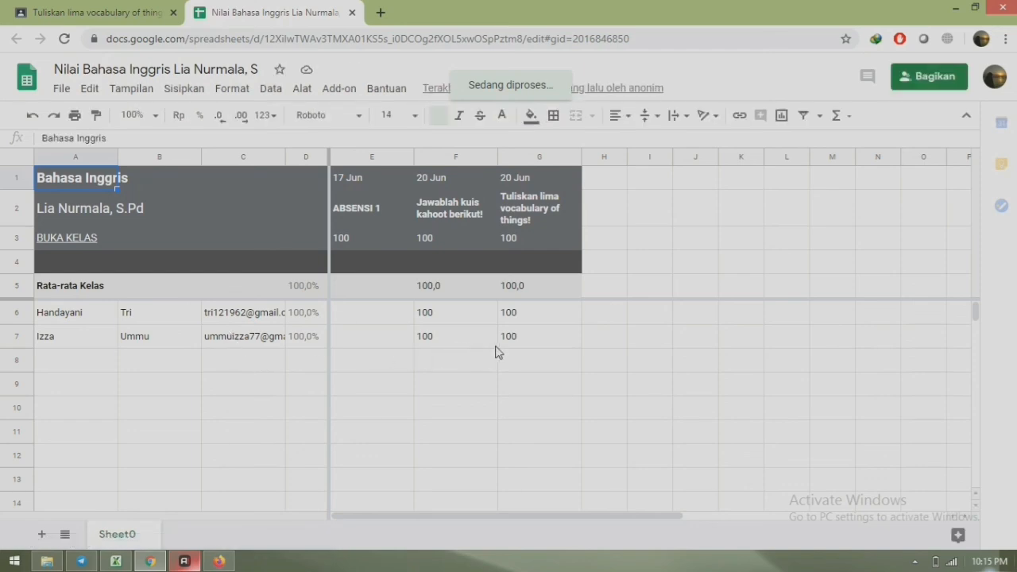
pyautogui.click(521, 342)
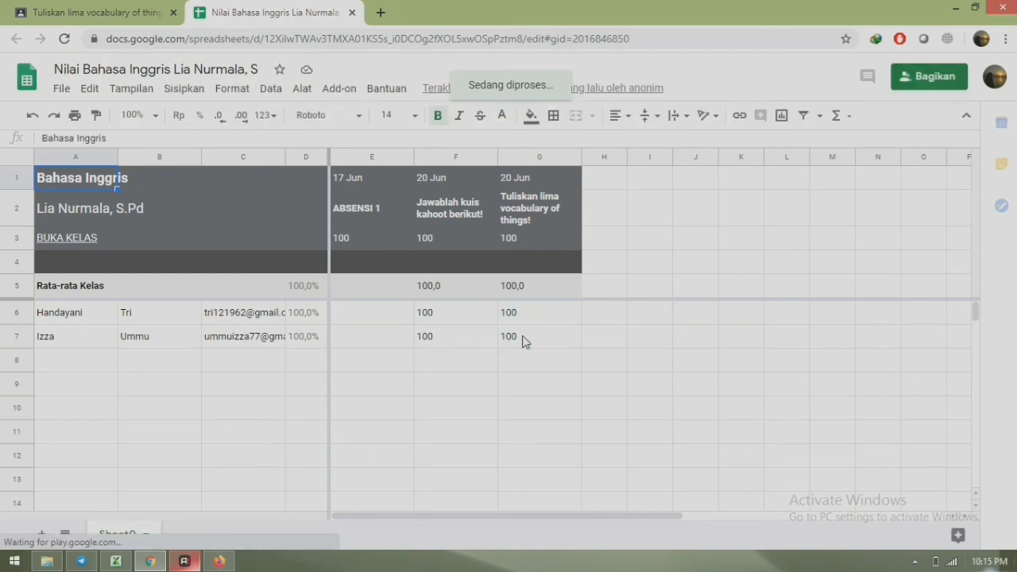